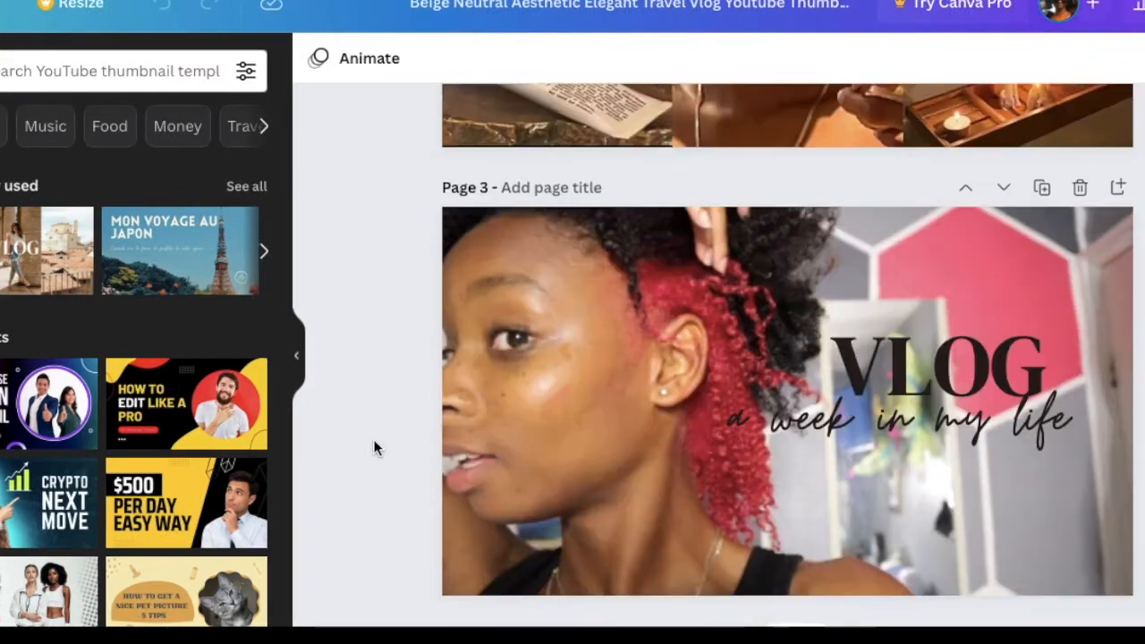
Step: Look over the existing vlog thumbnail designs on the first pages, comparing their photo layouts and titles
scroll(374, 447, up, 5)
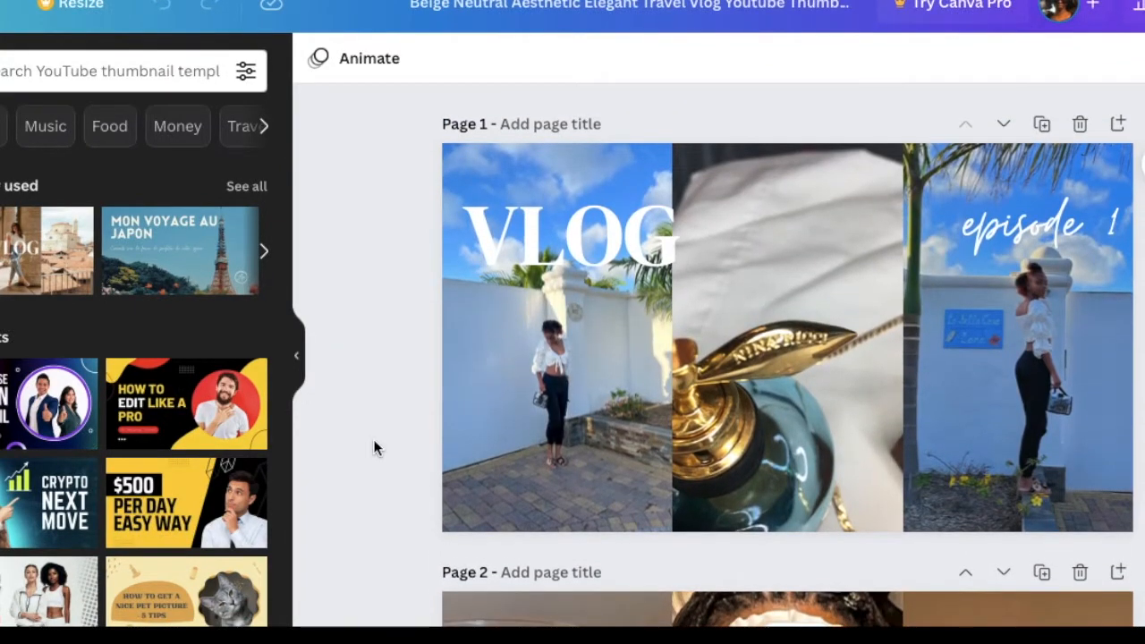
scroll(380, 443, down, 1)
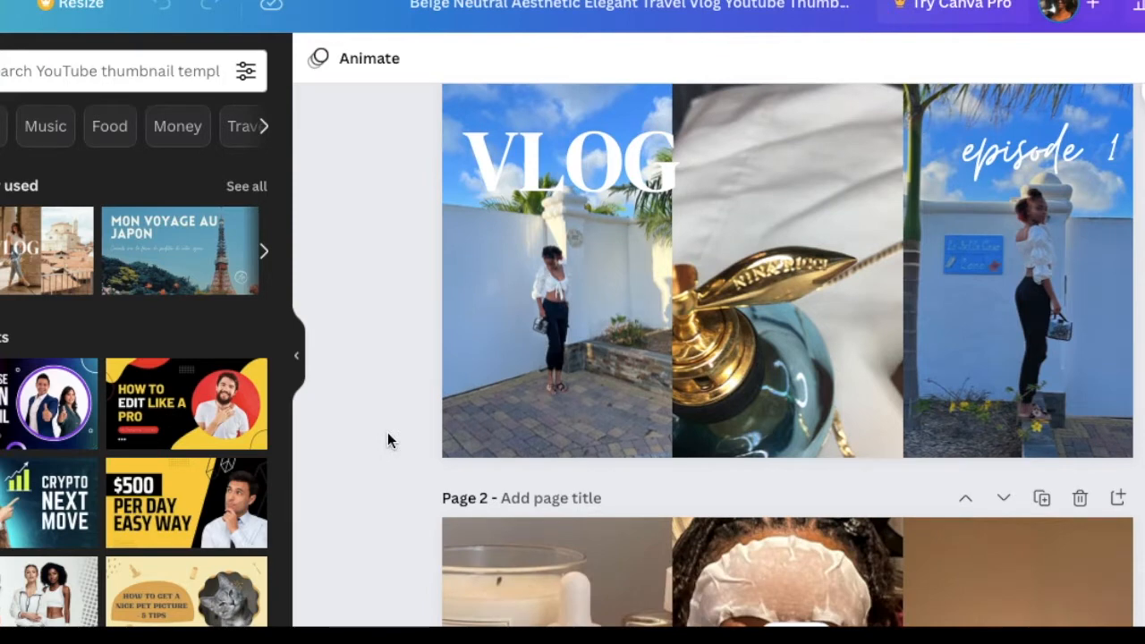
scroll(388, 438, up, 1)
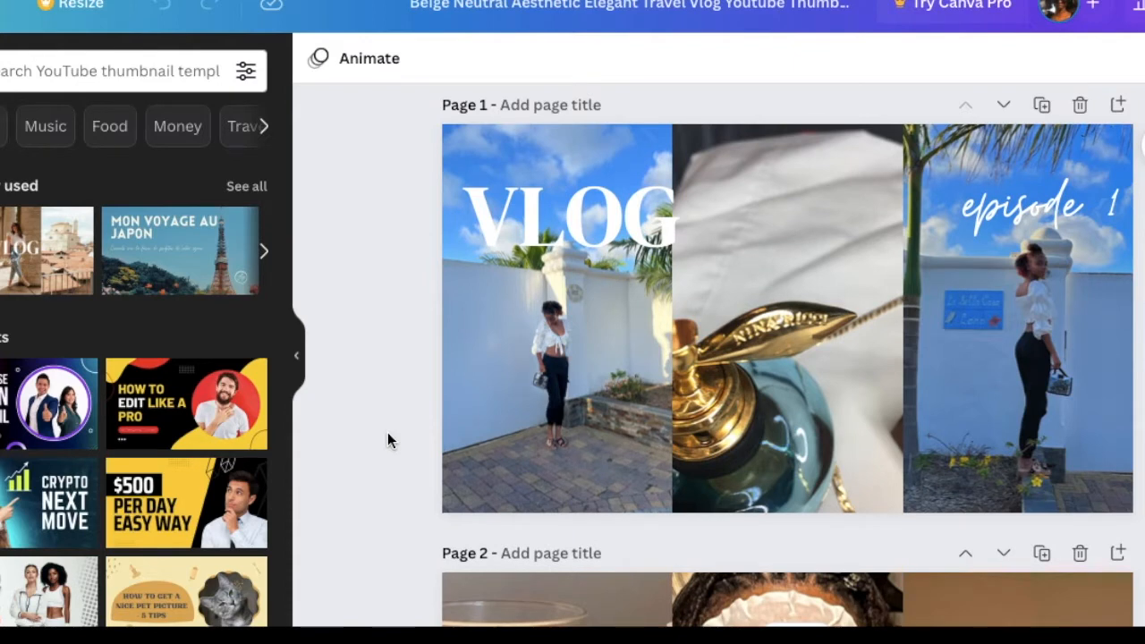
scroll(387, 436, down, 5)
scroll(387, 438, down, 5)
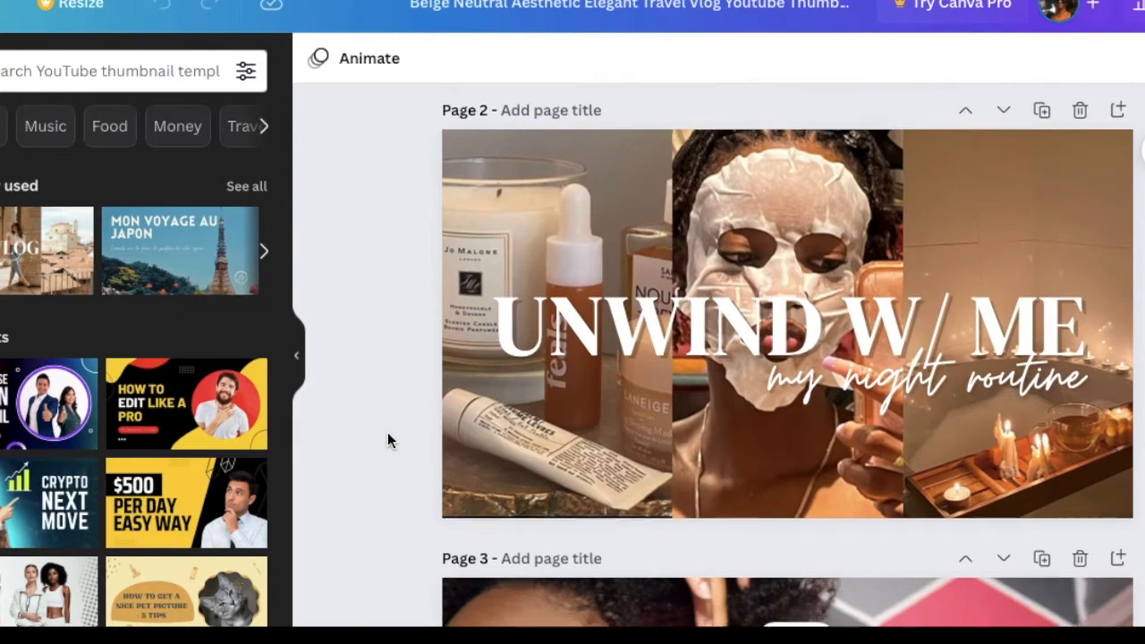
scroll(388, 434, down, 8)
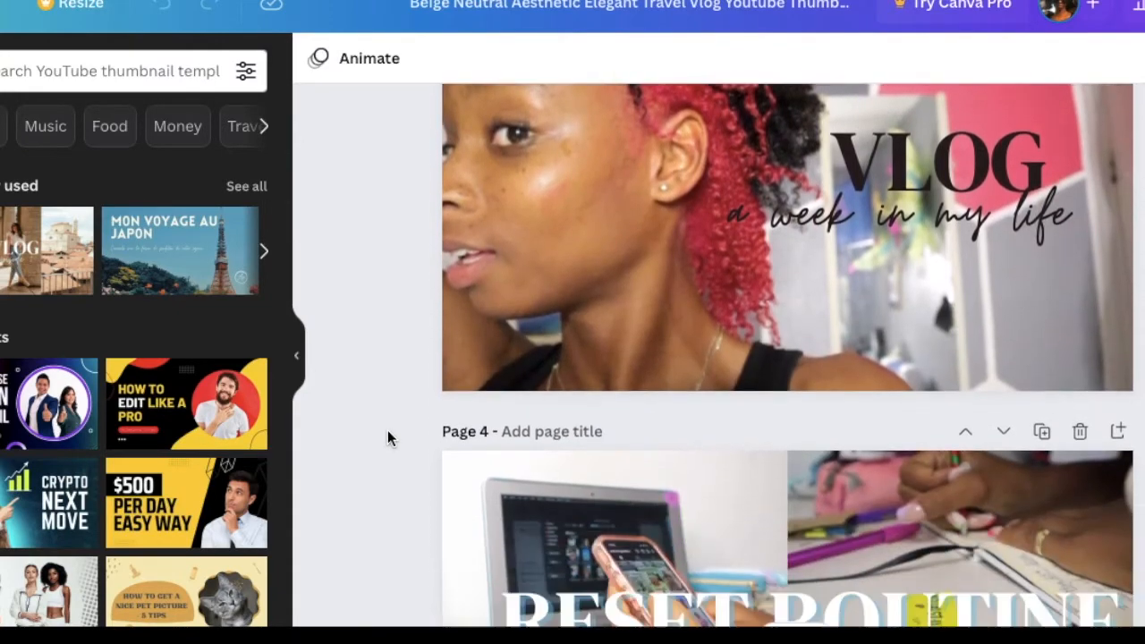
scroll(387, 425, down, 5)
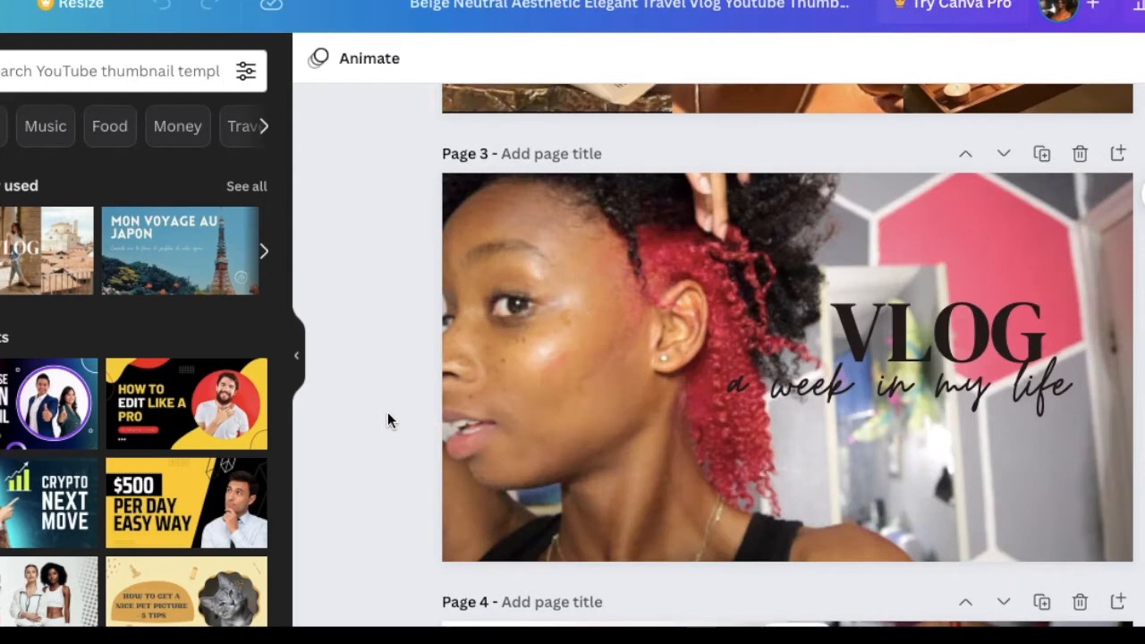
scroll(388, 416, up, 3)
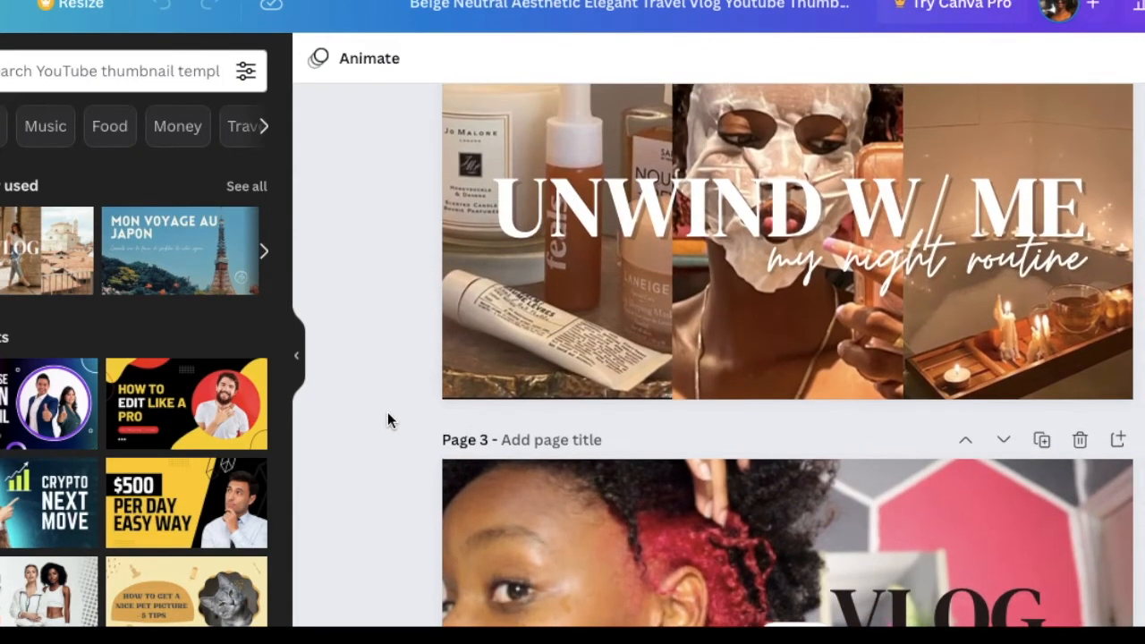
scroll(387, 416, up, 1)
scroll(387, 416, up, 1)
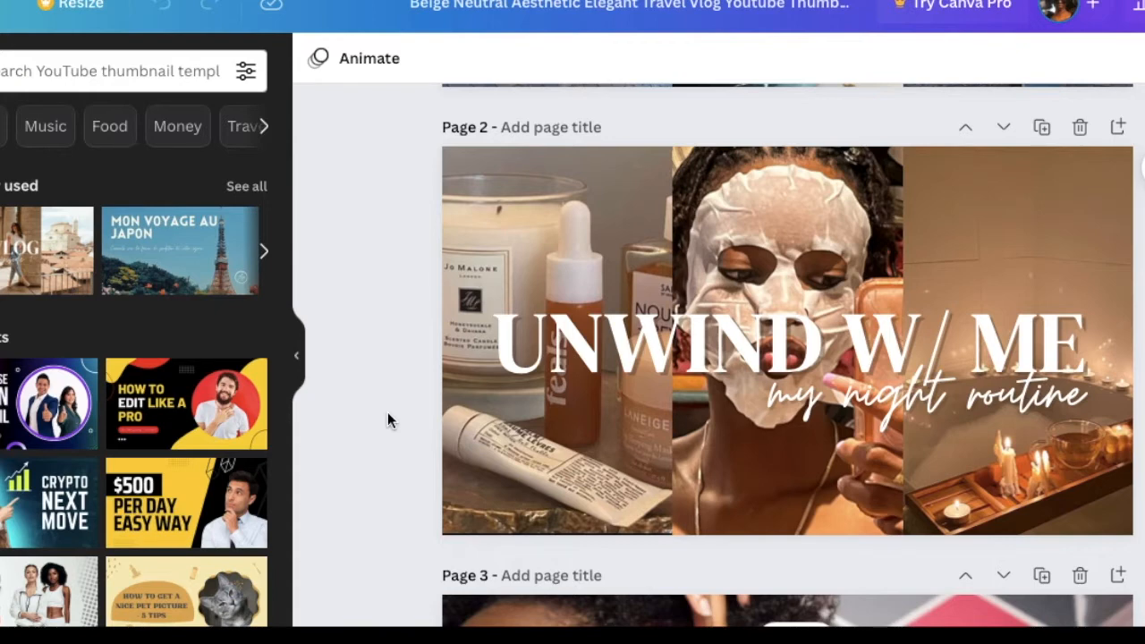
Step: Examine the three side-by-side photos of the "UNWIND W/ ME" thumbnail on page 2 by selecting each one
click(491, 235)
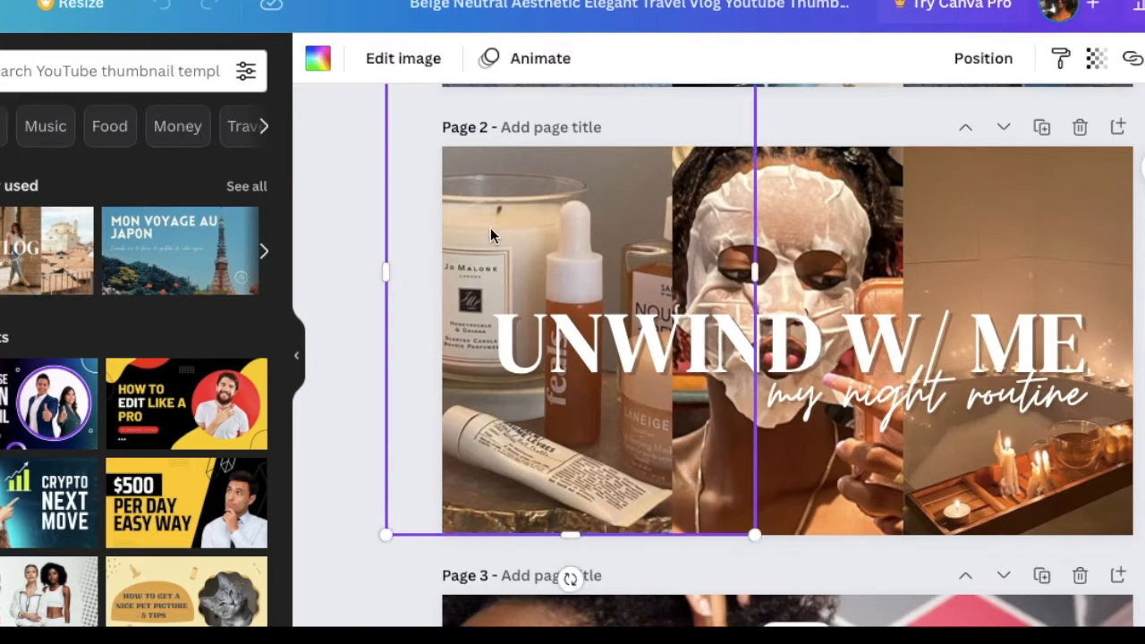
click(945, 224)
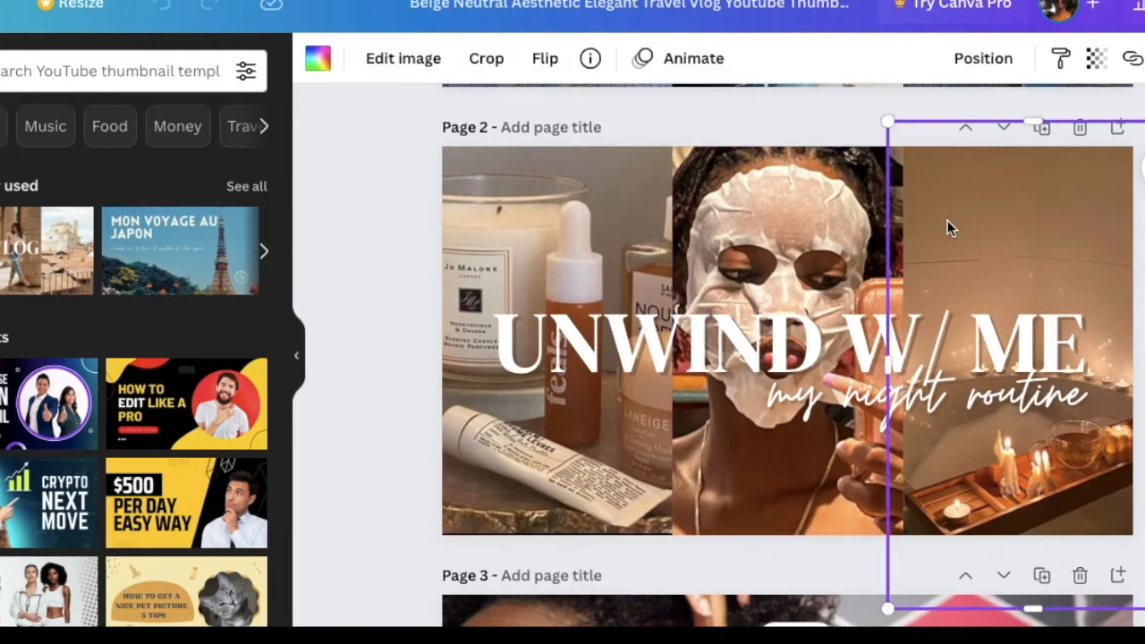
click(387, 271)
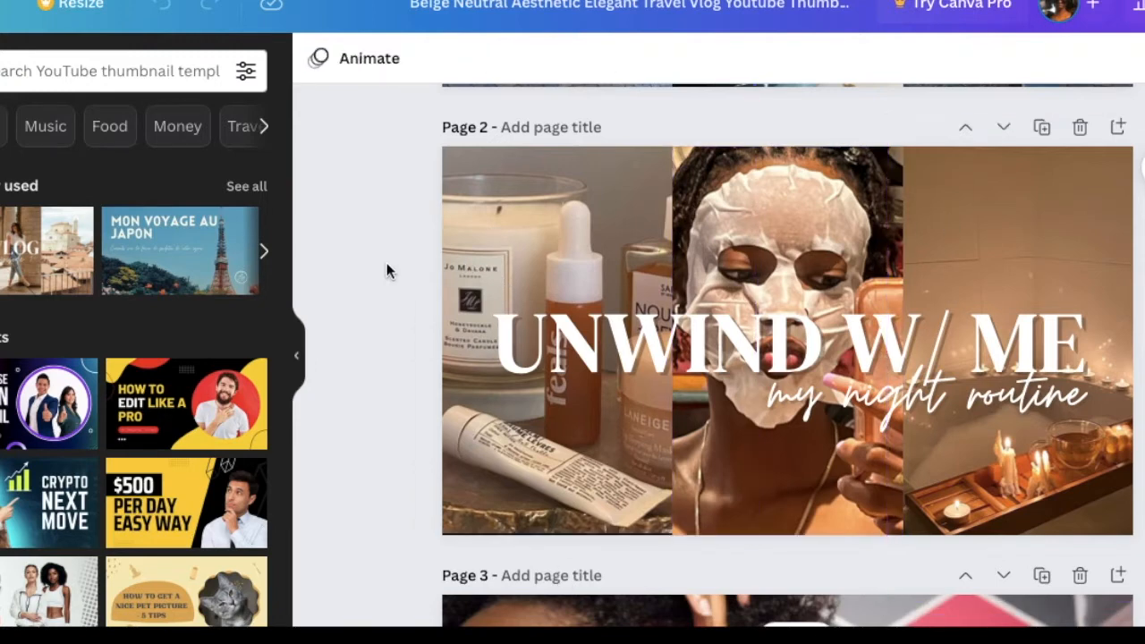
click(796, 259)
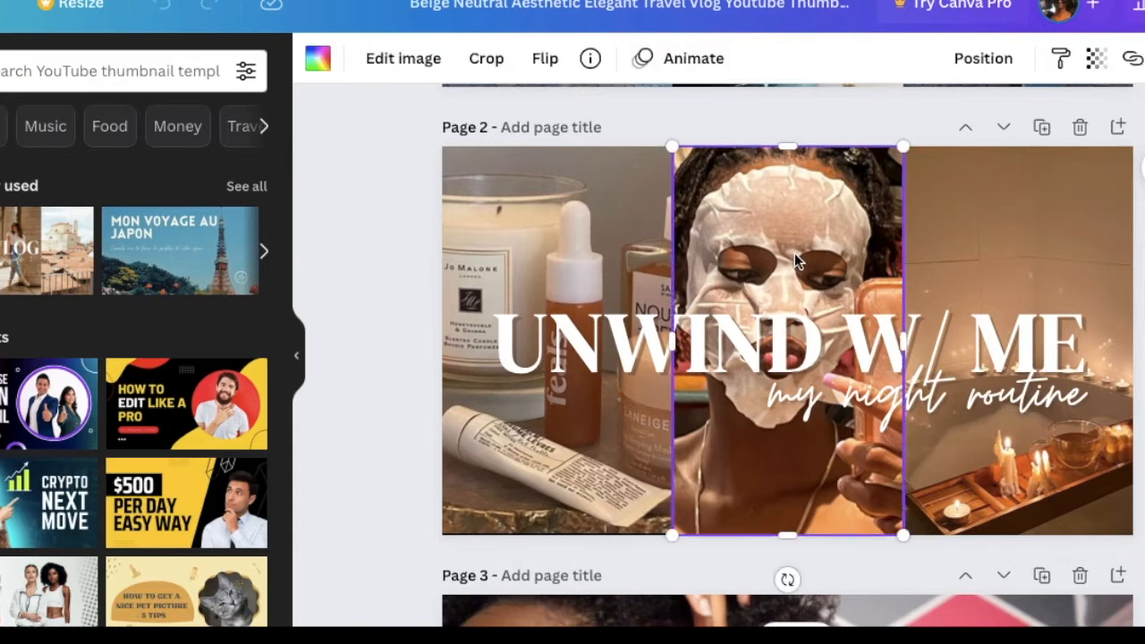
click(358, 281)
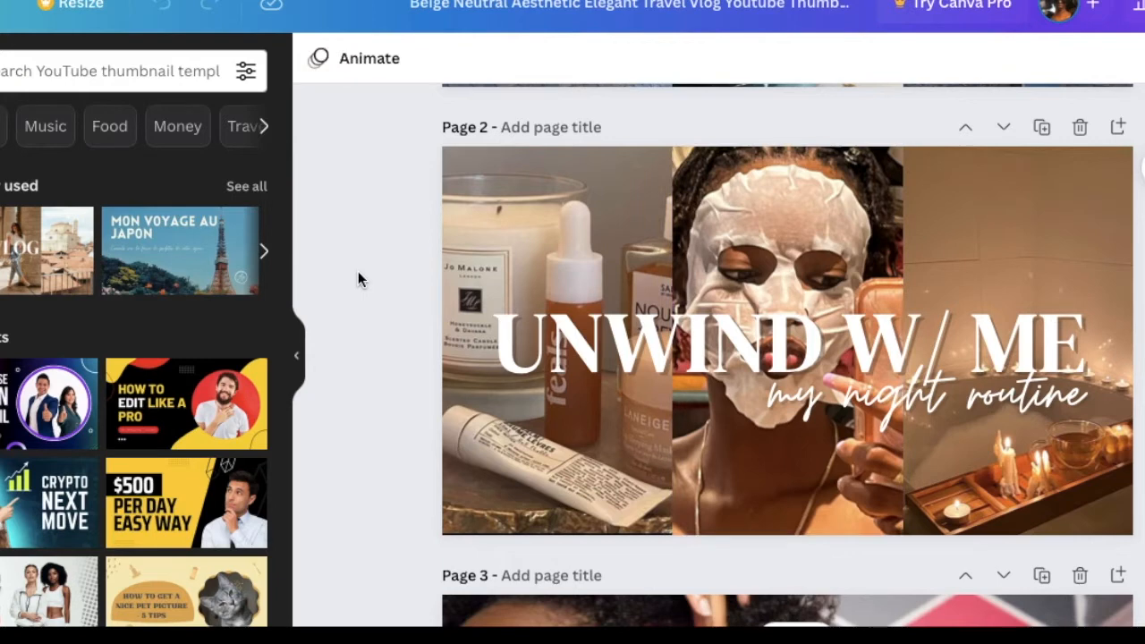
Step: Examine the full-page background photo of the "VLOG a week in my life" thumbnail on page 3
scroll(358, 280, down, 5)
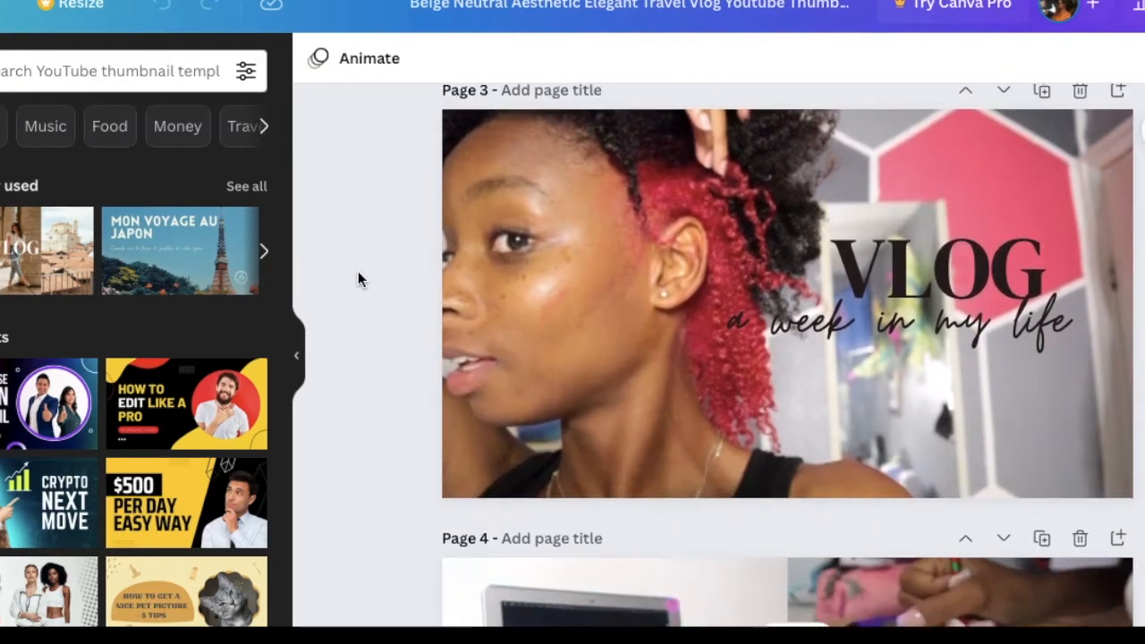
click(521, 265)
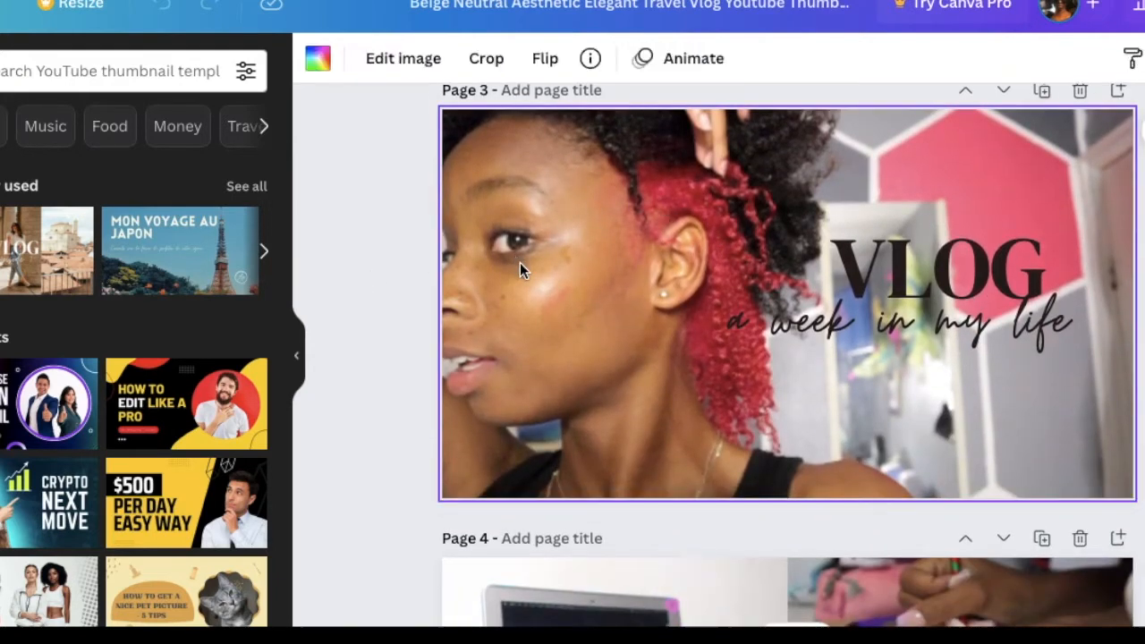
click(339, 305)
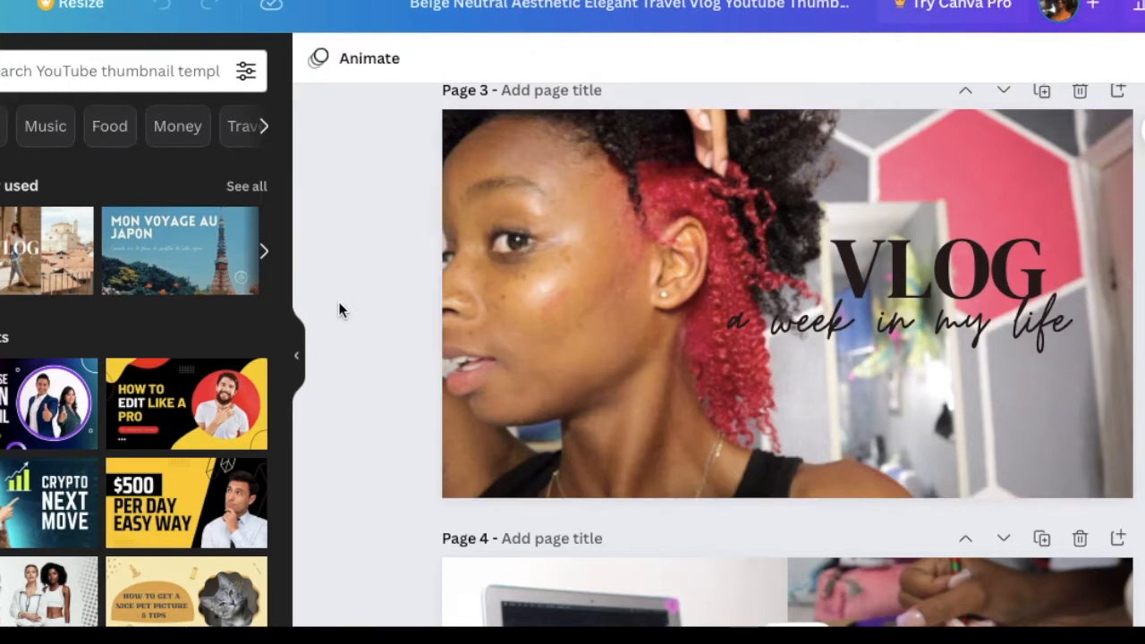
scroll(339, 304, down, 1)
scroll(340, 286, up, 2)
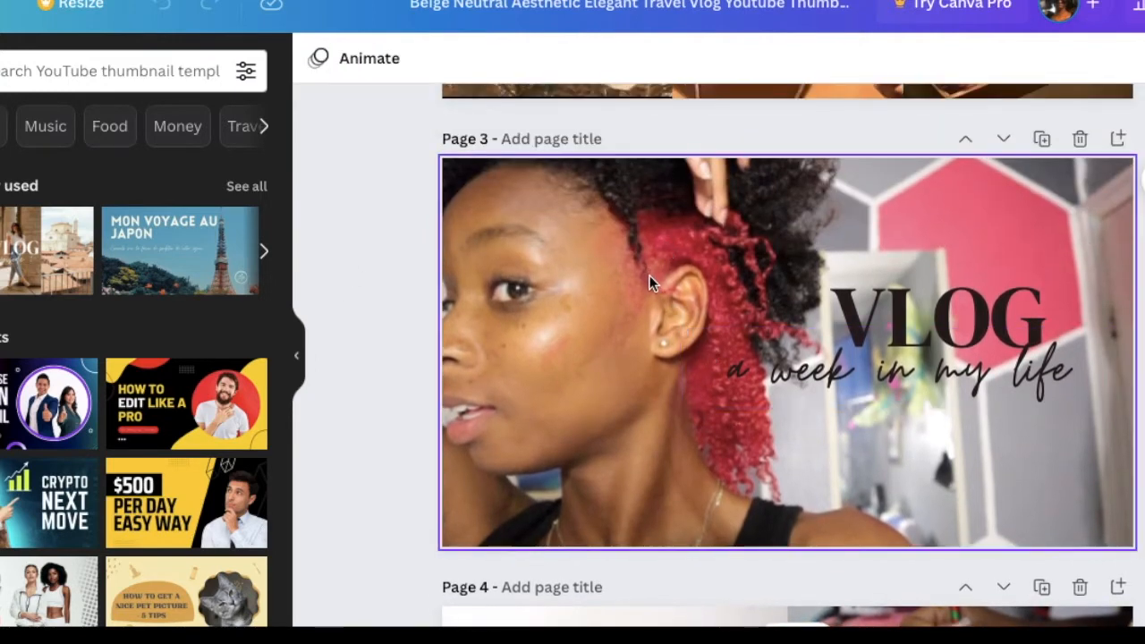
Step: Look over the "RESET ROUTINE" thumbnail on page 4 and the two "DAYS IN MY LIFE" thumbnails on pages 5 and 6
scroll(430, 418, down, 10)
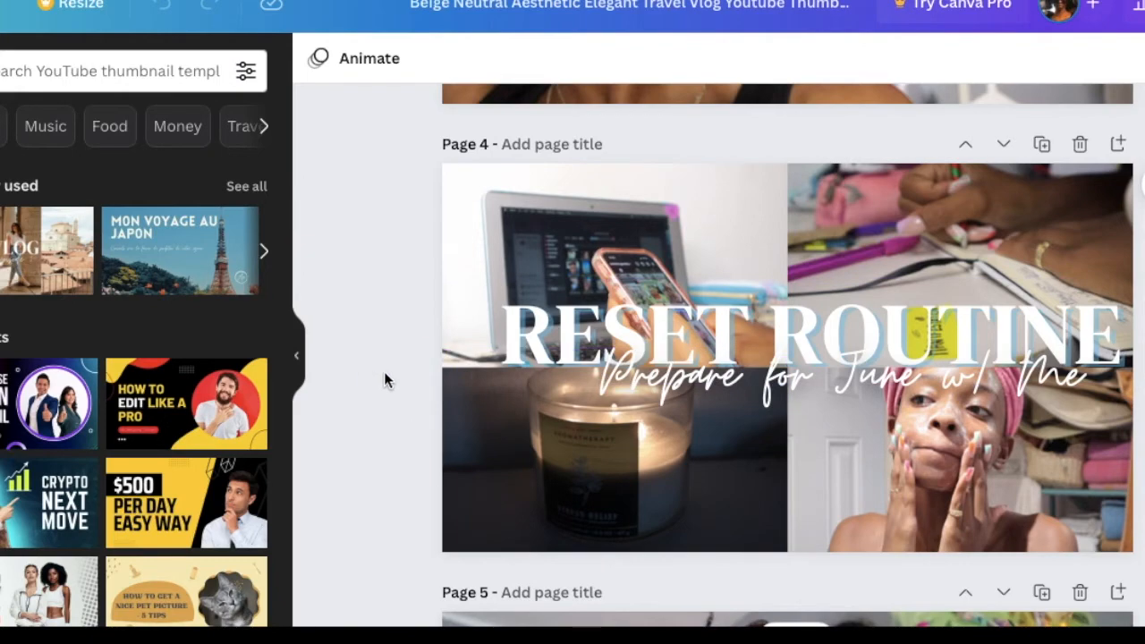
scroll(384, 372, down, 2)
scroll(383, 361, up, 6)
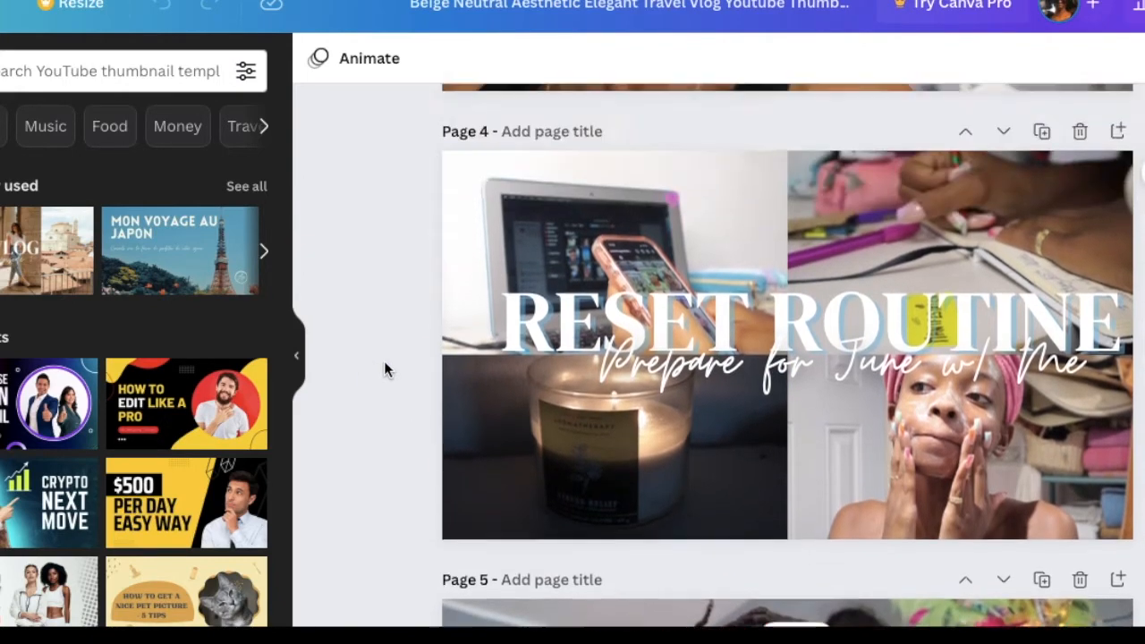
scroll(384, 360, up, 5)
scroll(384, 361, down, 12)
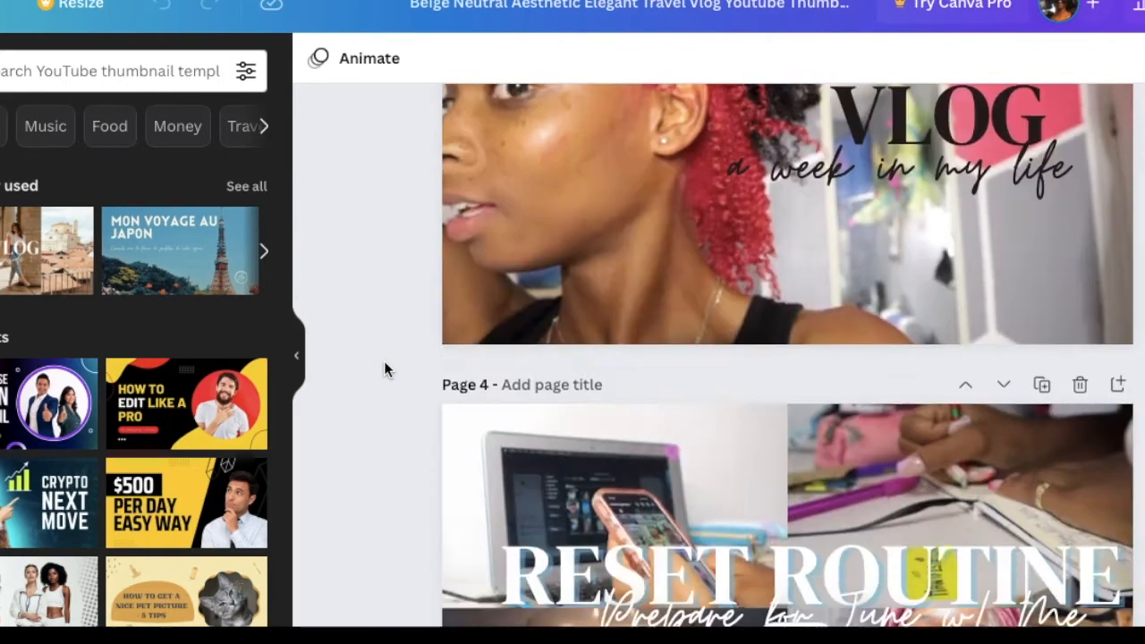
scroll(383, 369, down, 1)
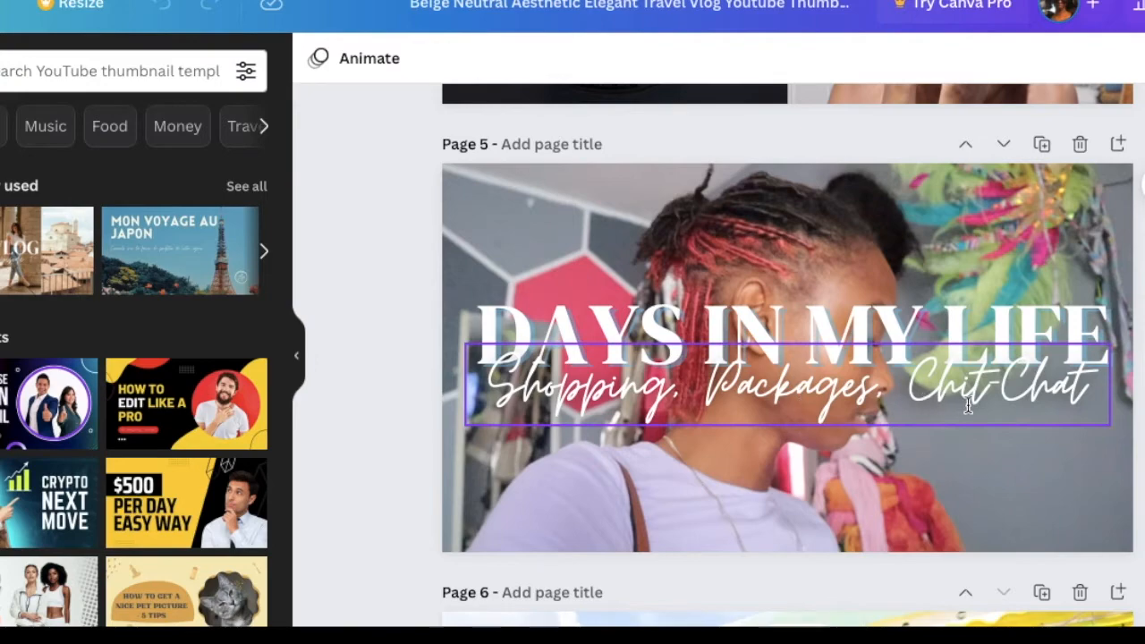
scroll(968, 394, down, 1)
scroll(968, 391, down, 3)
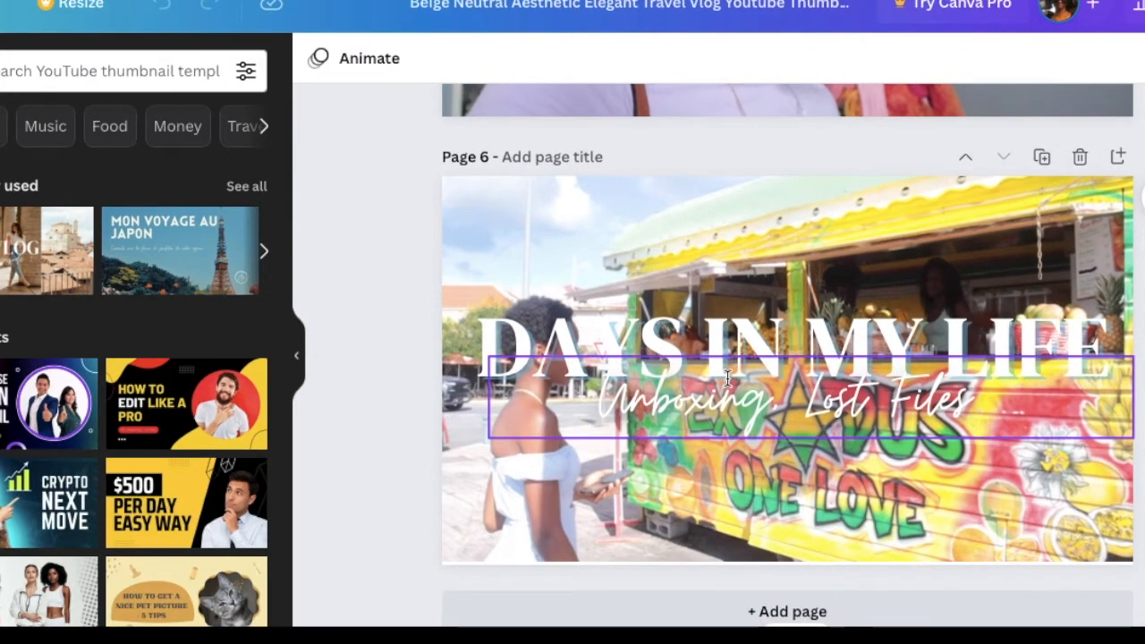
Step: Duplicate the "UNWIND W/ ME" page and delete the three photos from the copy's frames
scroll(728, 378, up, 5)
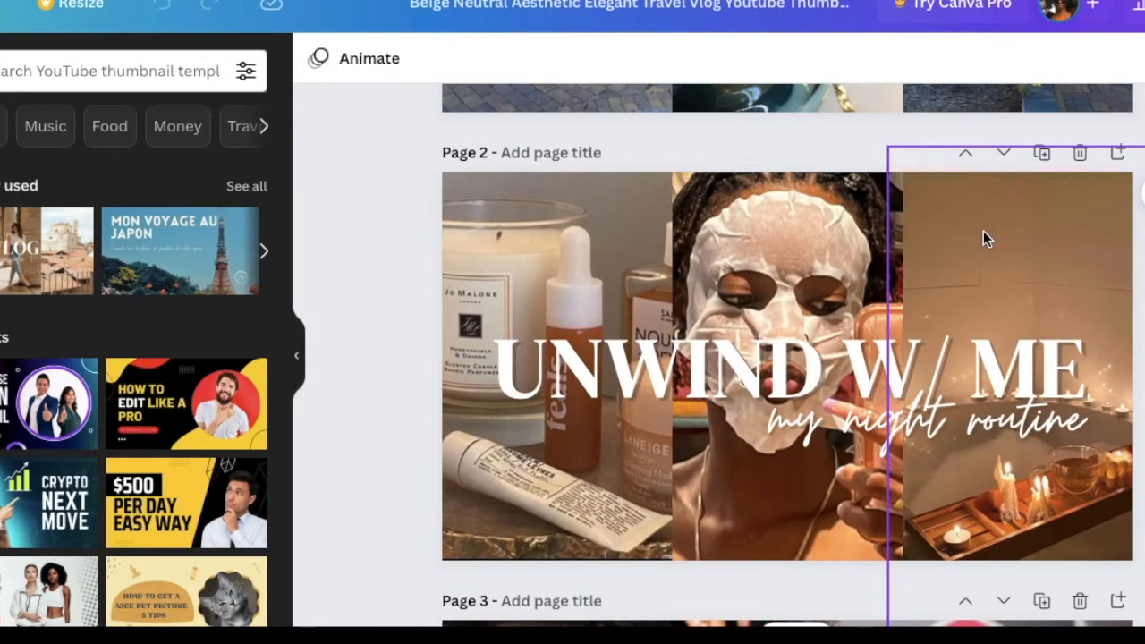
click(1042, 153)
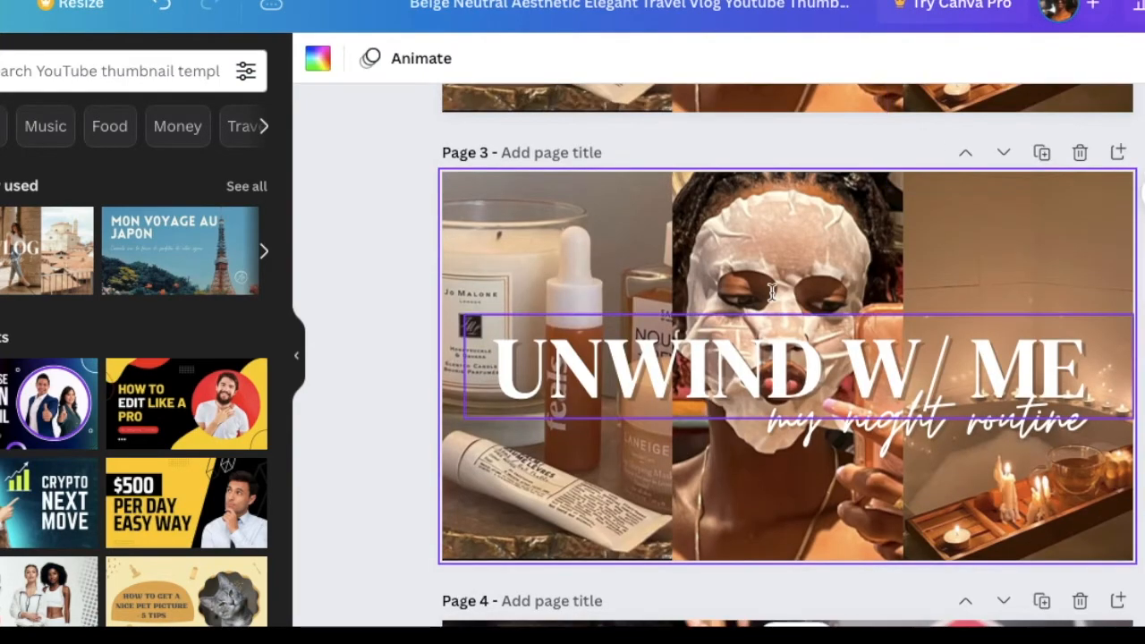
click(831, 241)
key(Delete)
click(920, 245)
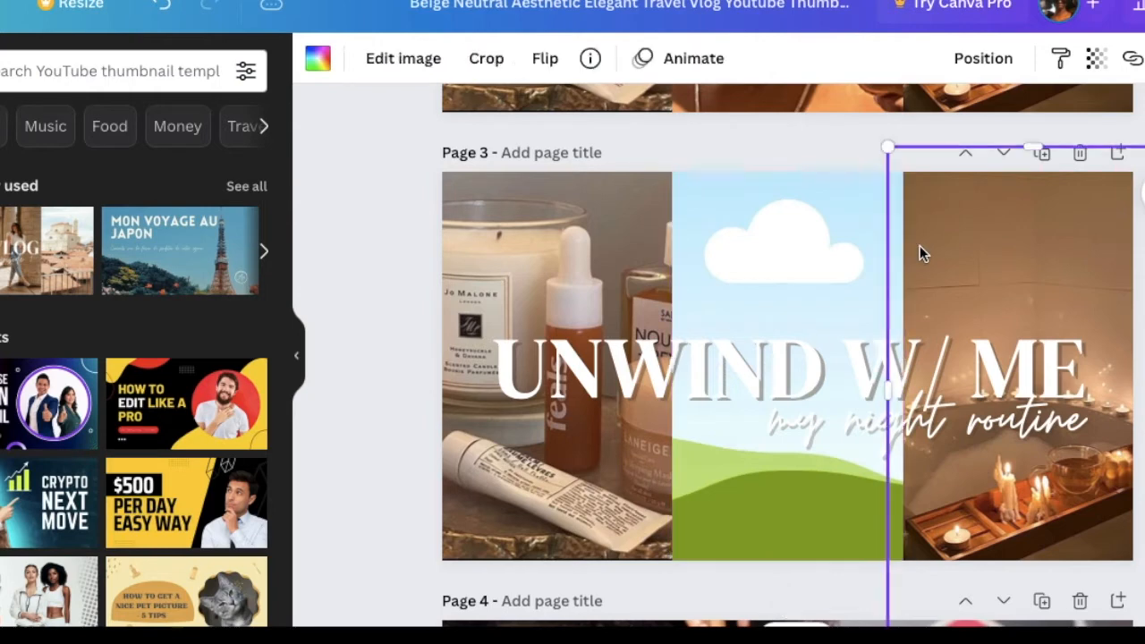
key(Delete)
click(583, 250)
key(Delete)
Step: Delete the title, the "my night routine" subtitle and the three empty frames from the duplicated page to leave it blank
click(693, 355)
key(Delete)
click(931, 428)
key(Delete)
click(821, 358)
key(Delete)
click(1025, 302)
key(Delete)
click(636, 299)
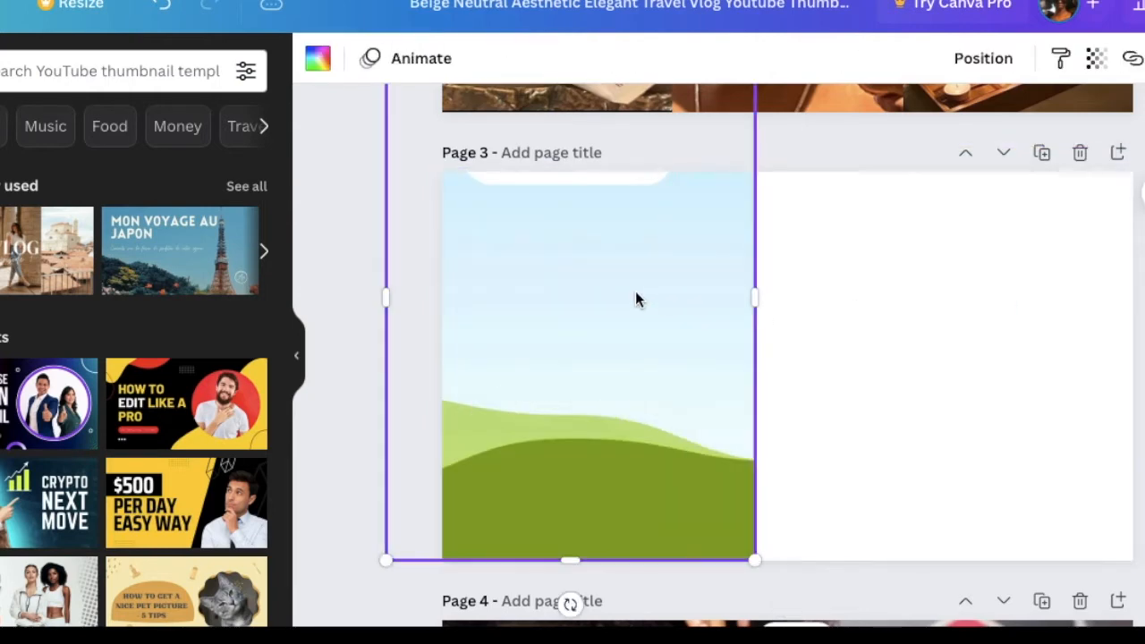
key(Delete)
Step: Search the design elements for "Frame" to find photo frames for the blank page 3
scroll(390, 188, up, 5)
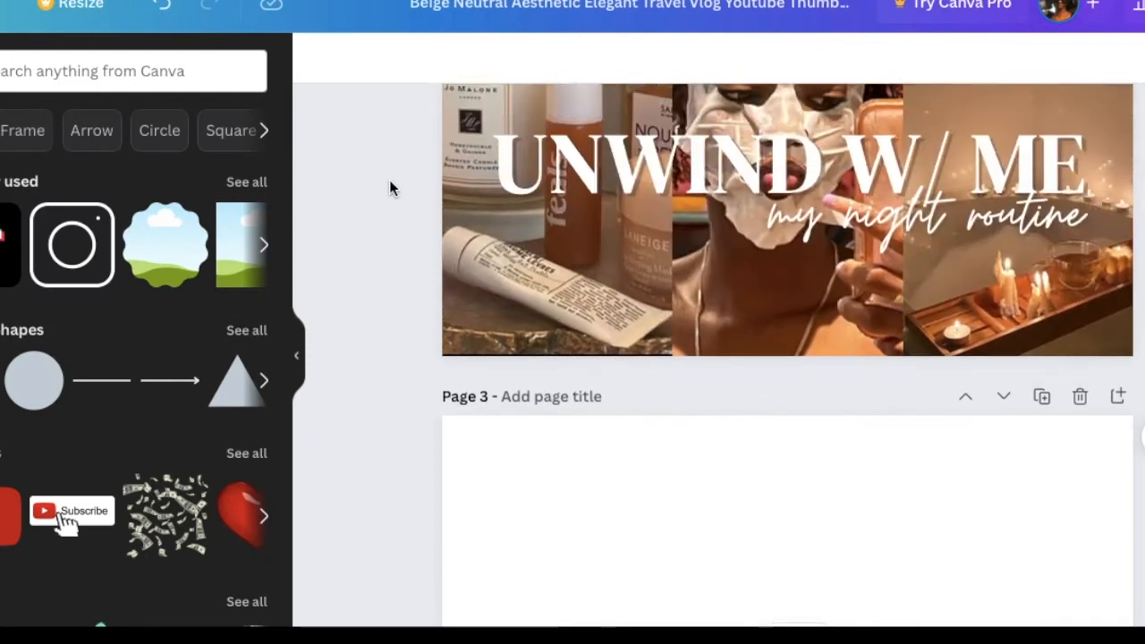
scroll(389, 180, down, 5)
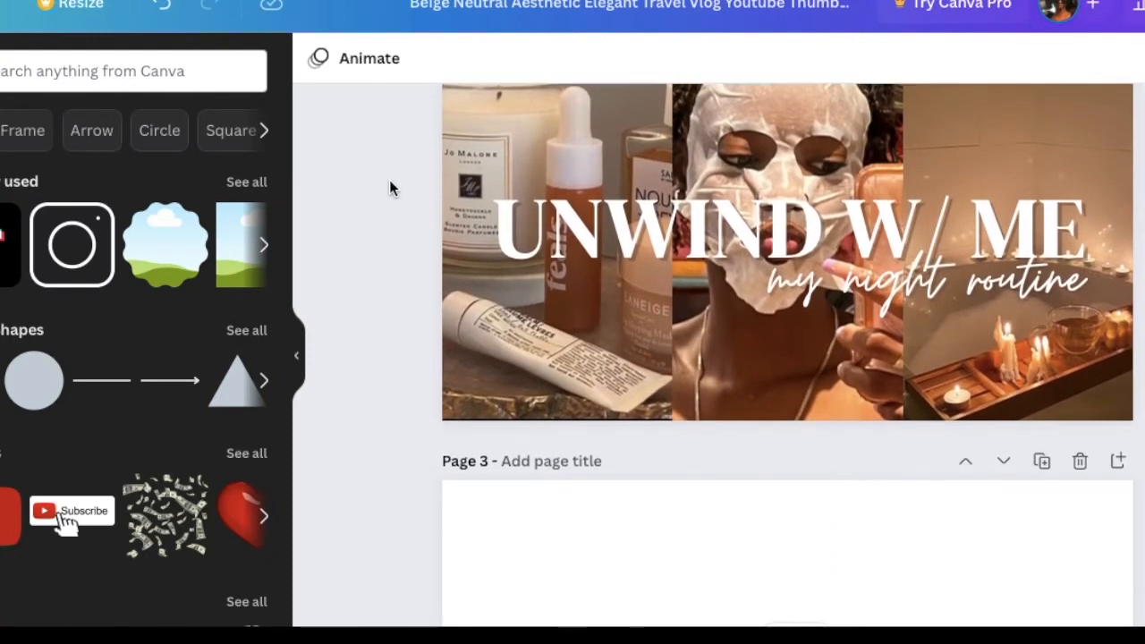
scroll(390, 188, down, 3)
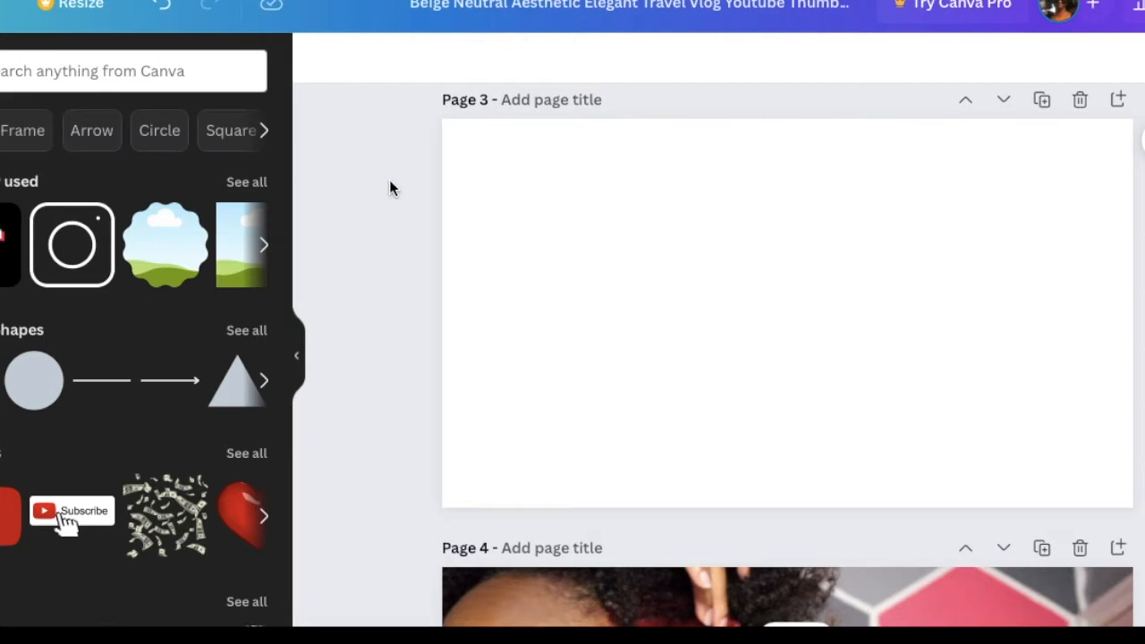
click(267, 247)
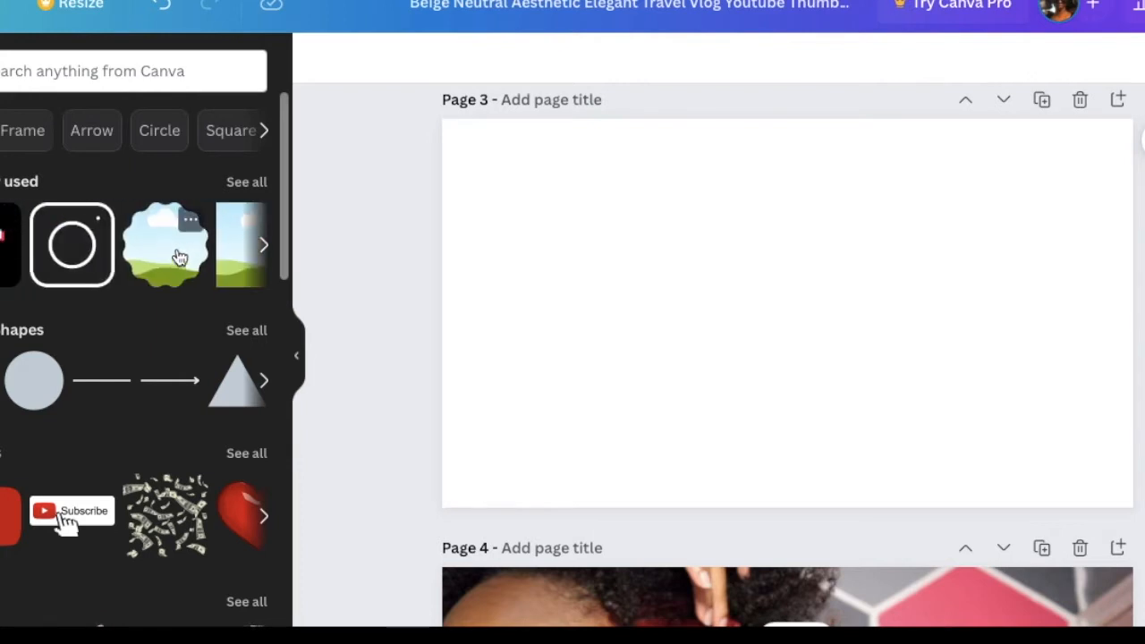
click(36, 145)
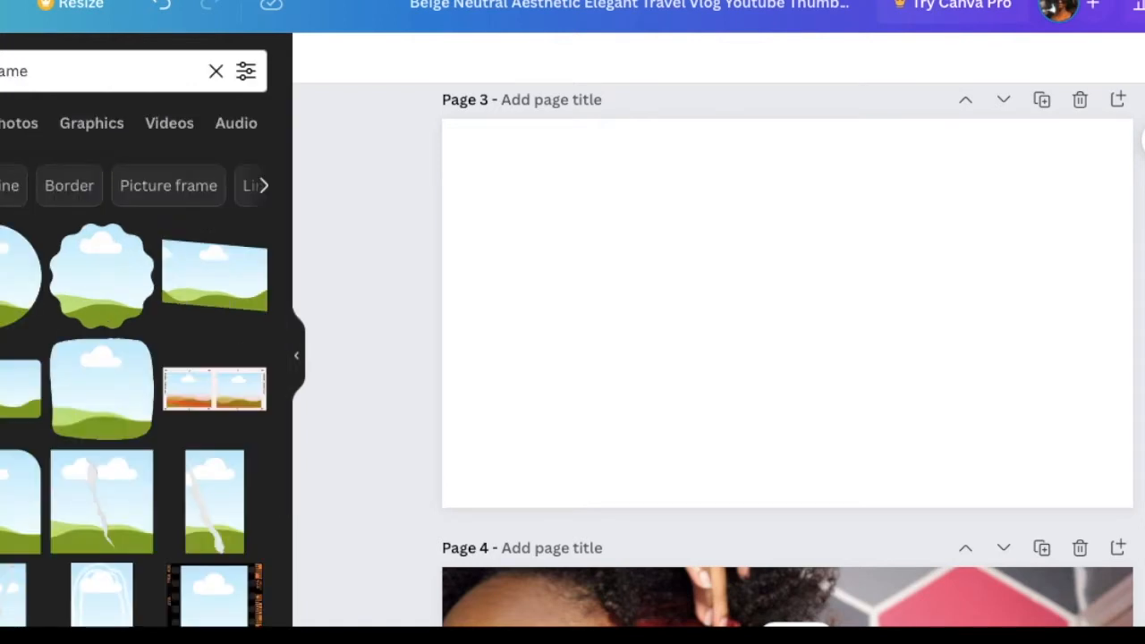
click(51, 72)
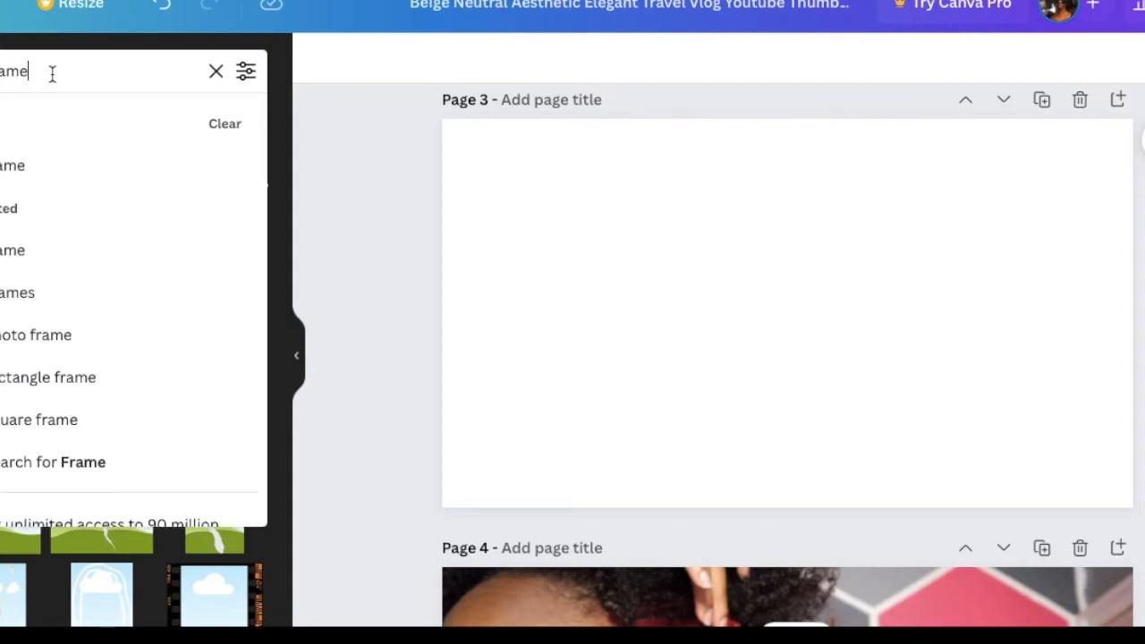
click(23, 251)
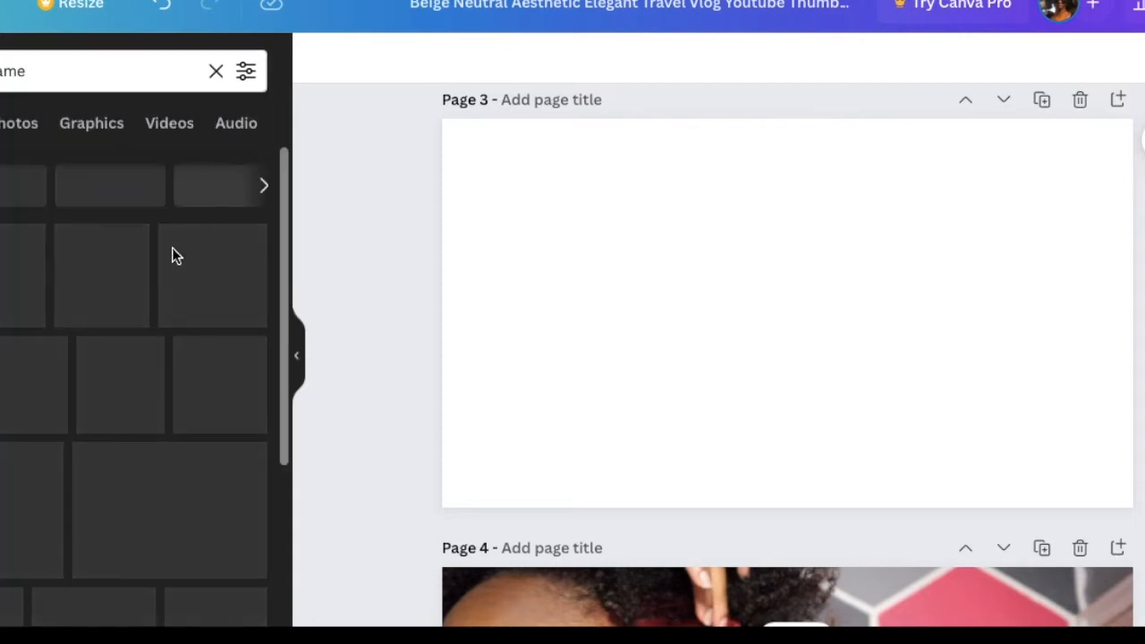
Step: Browse the available frame styles, including device mockups, brush strokes, geometric shapes, and letter and number frames
scroll(106, 423, down, 10)
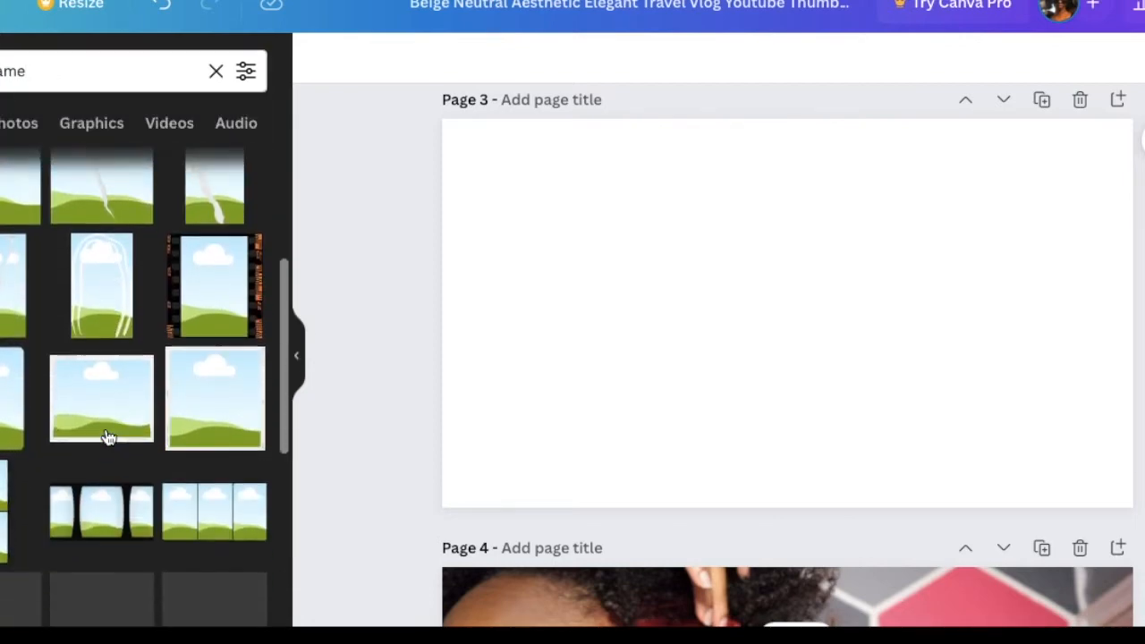
scroll(109, 438, down, 2)
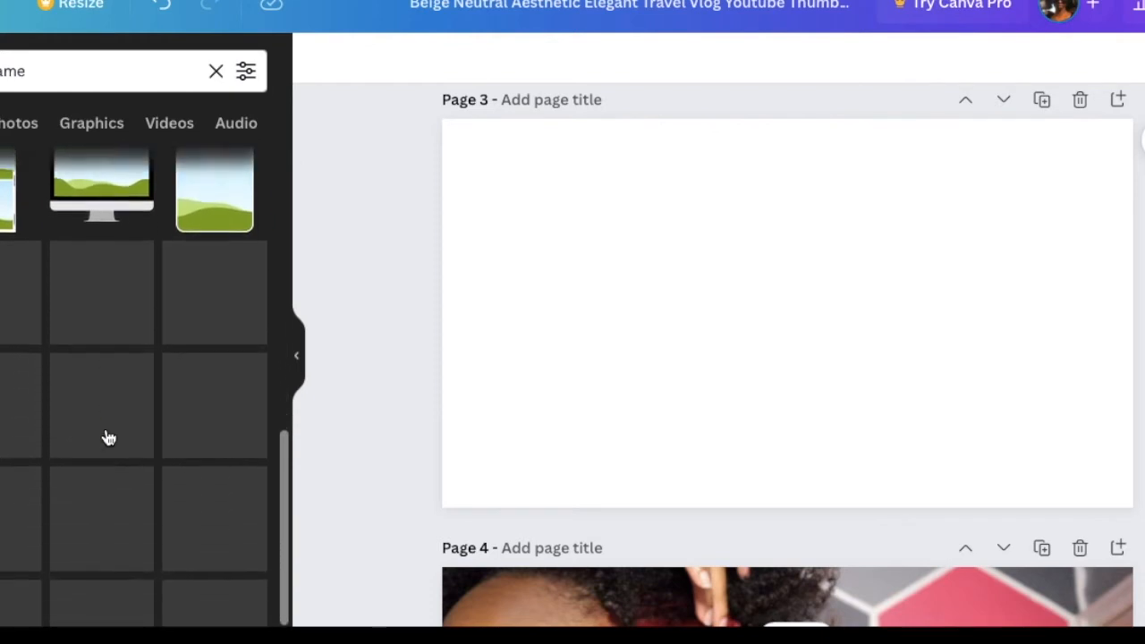
scroll(108, 438, up, 10)
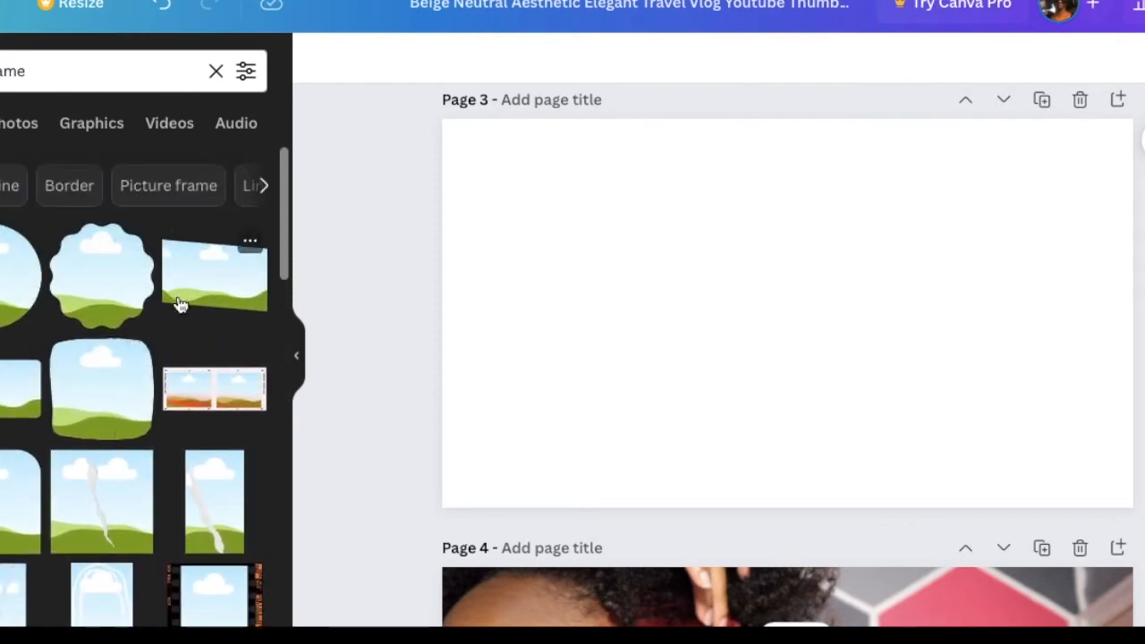
scroll(179, 302, down, 3)
scroll(179, 305, down, 5)
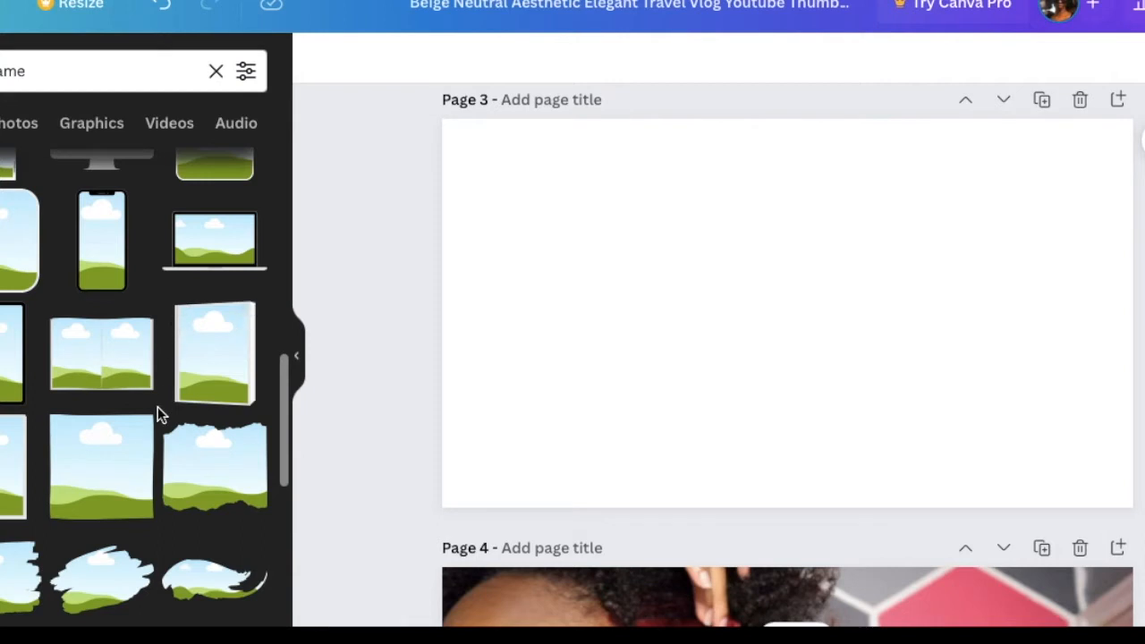
scroll(158, 407, down, 4)
scroll(157, 415, down, 2)
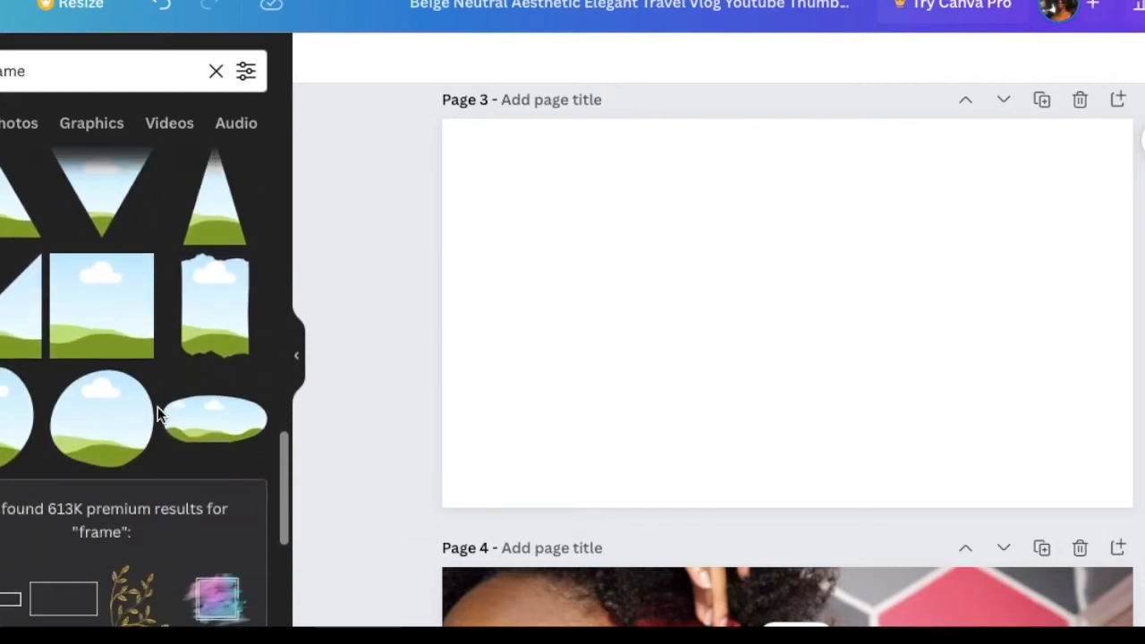
scroll(157, 414, down, 3)
scroll(157, 414, down, 8)
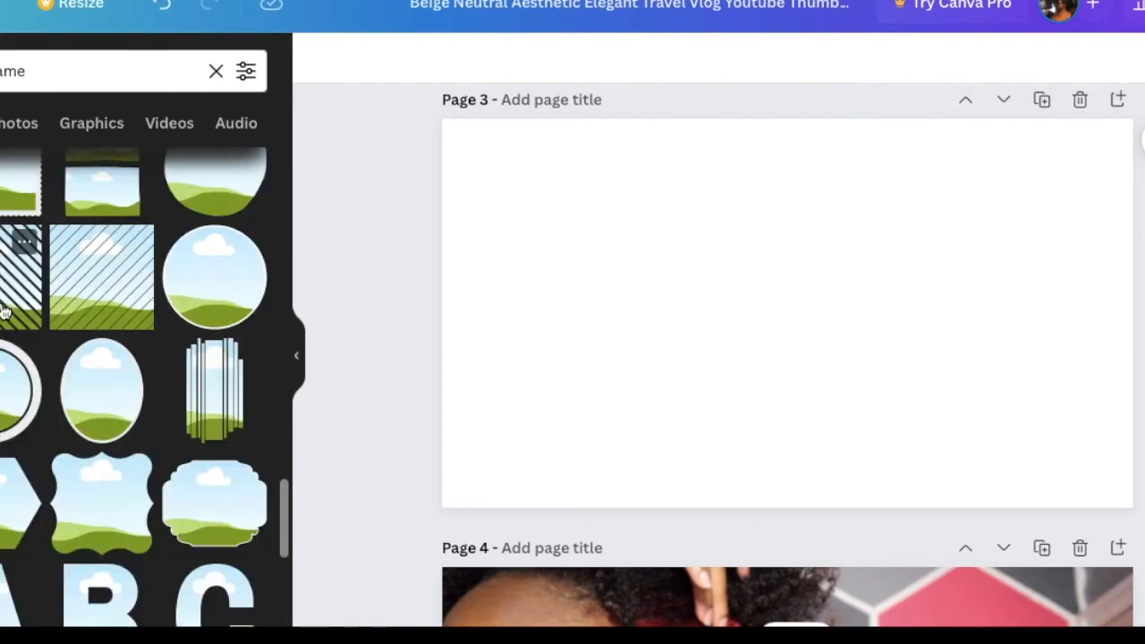
click(132, 259)
key(Delete)
scroll(38, 416, down, 10)
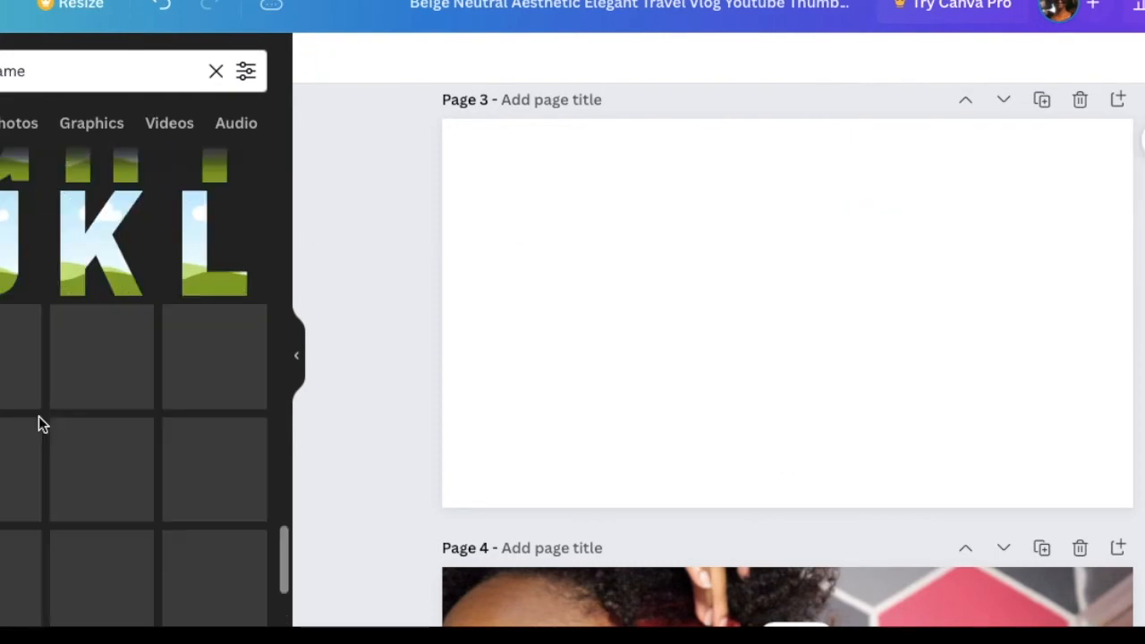
scroll(38, 416, down, 10)
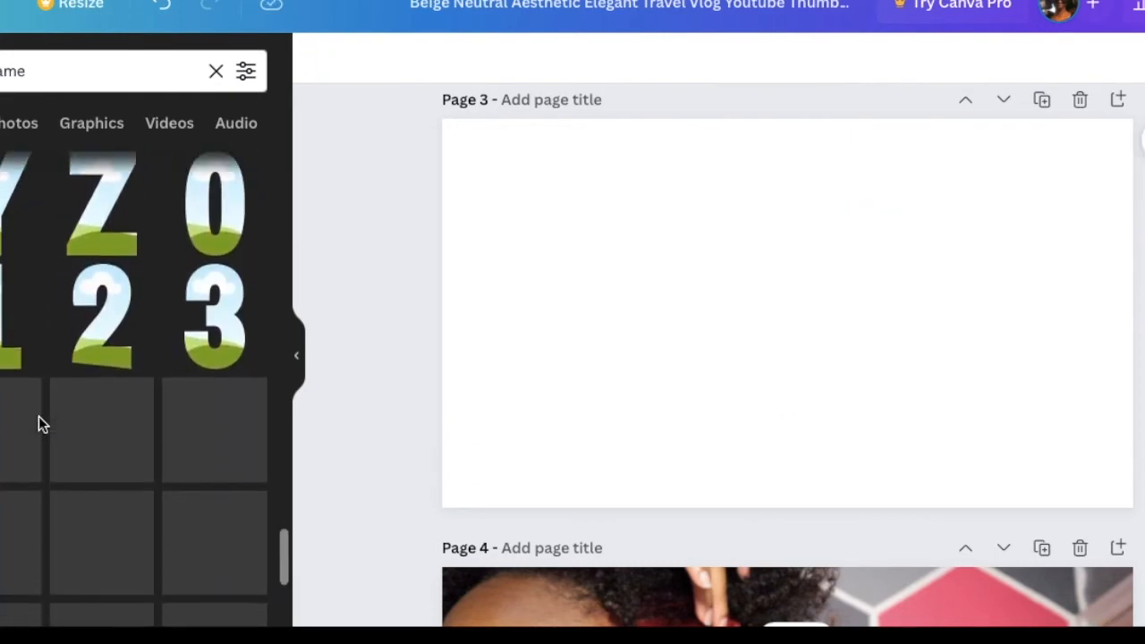
scroll(42, 426, up, 10)
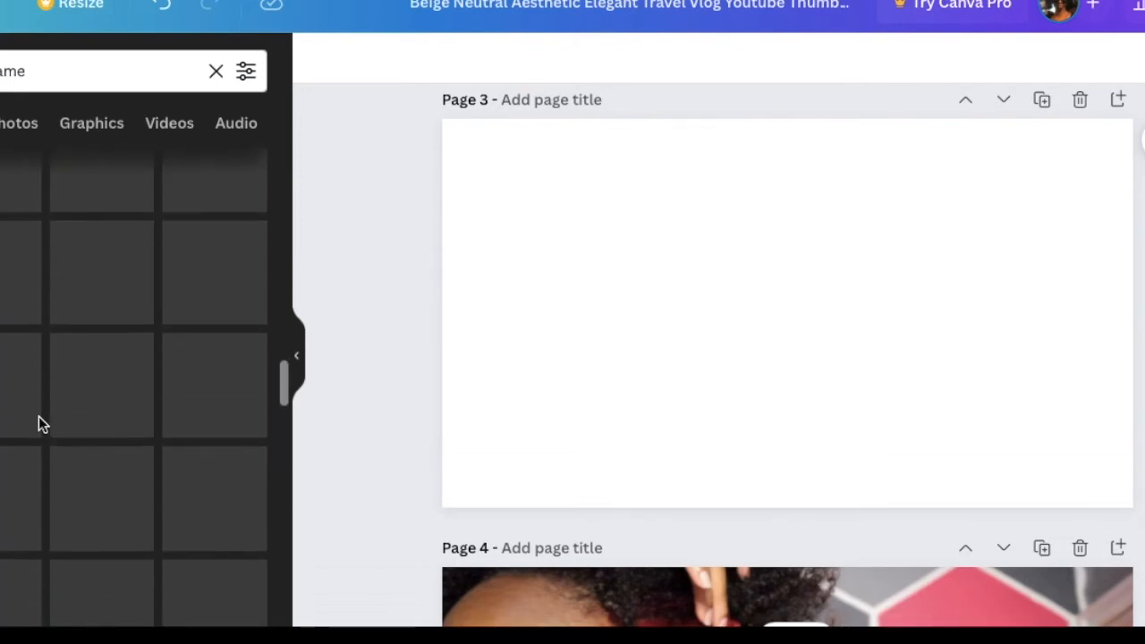
scroll(39, 416, up, 10)
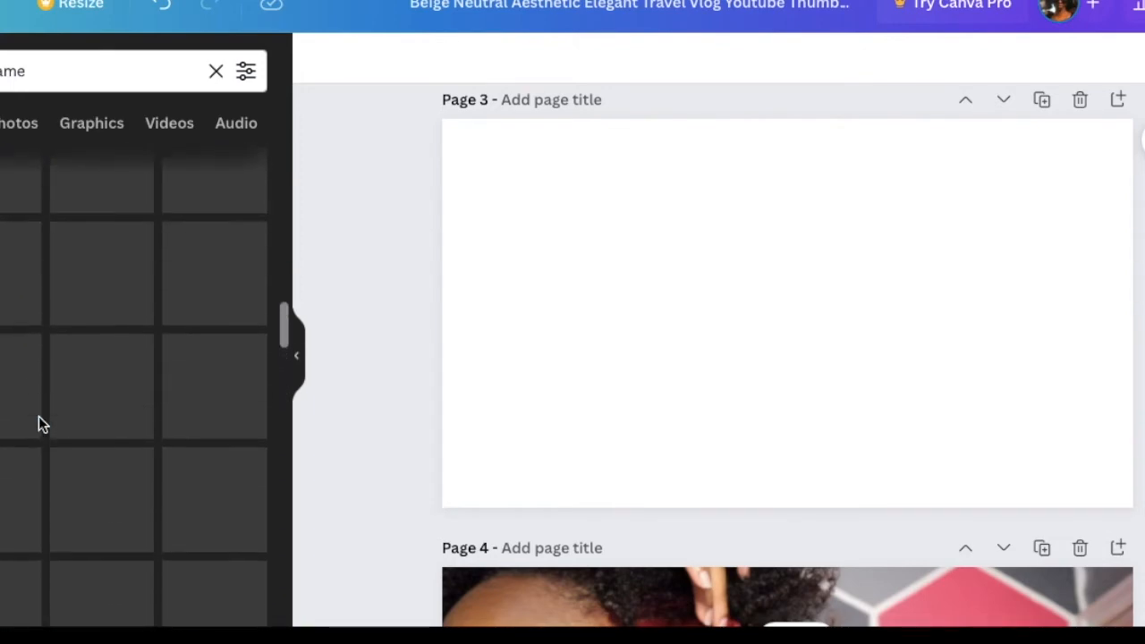
scroll(38, 416, up, 10)
scroll(38, 416, up, 10)
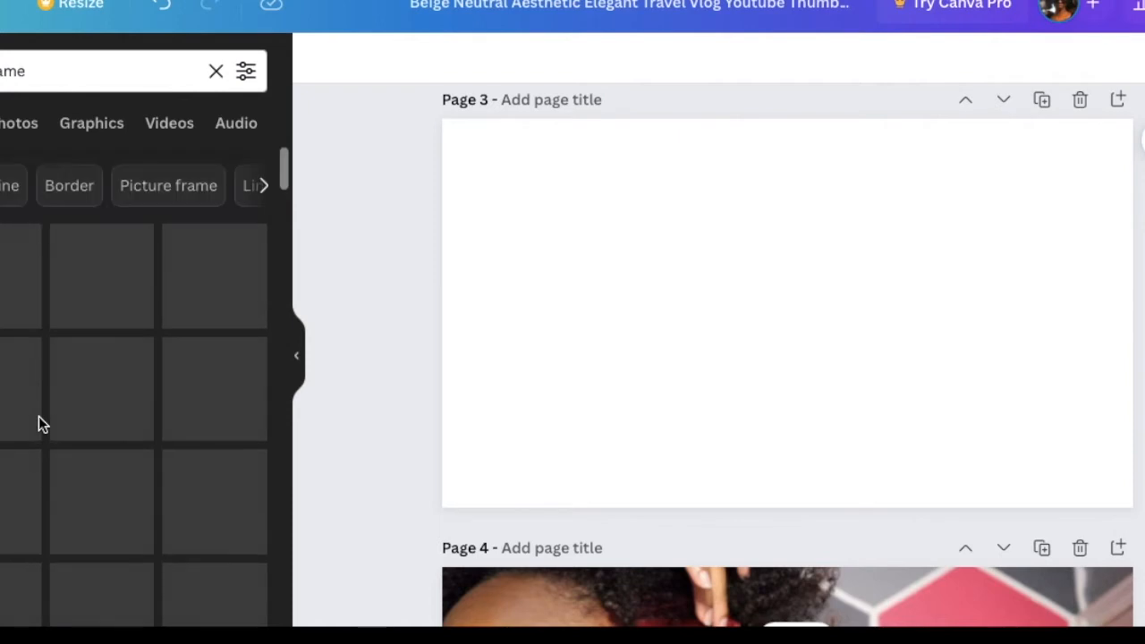
Step: Add the plain square frame to the blank page 3
scroll(38, 417, down, 5)
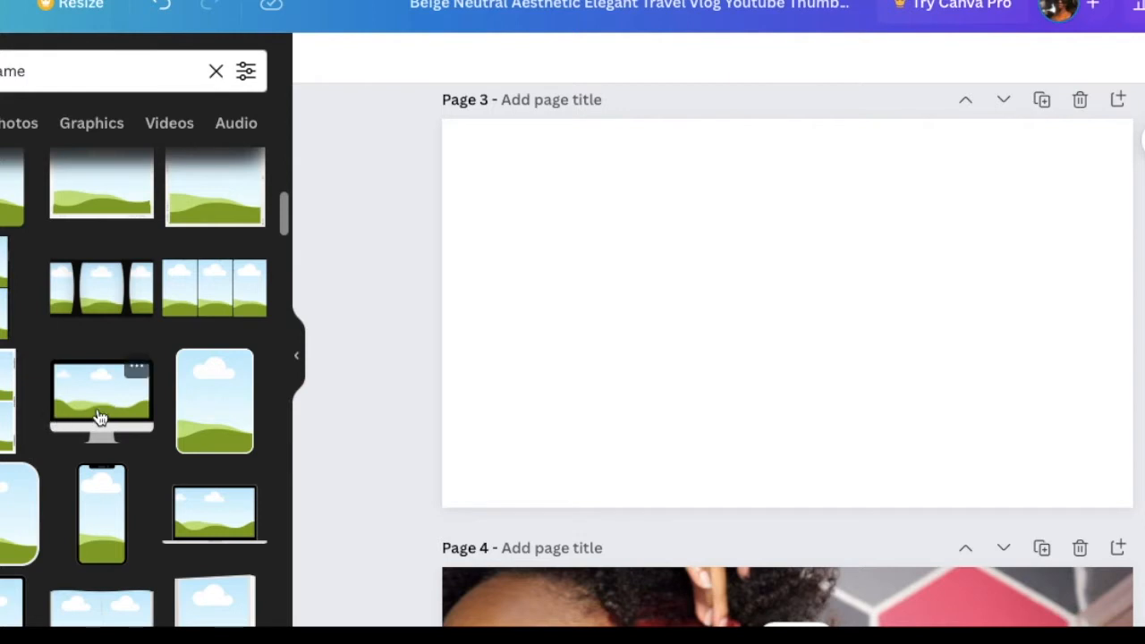
scroll(97, 417, down, 1)
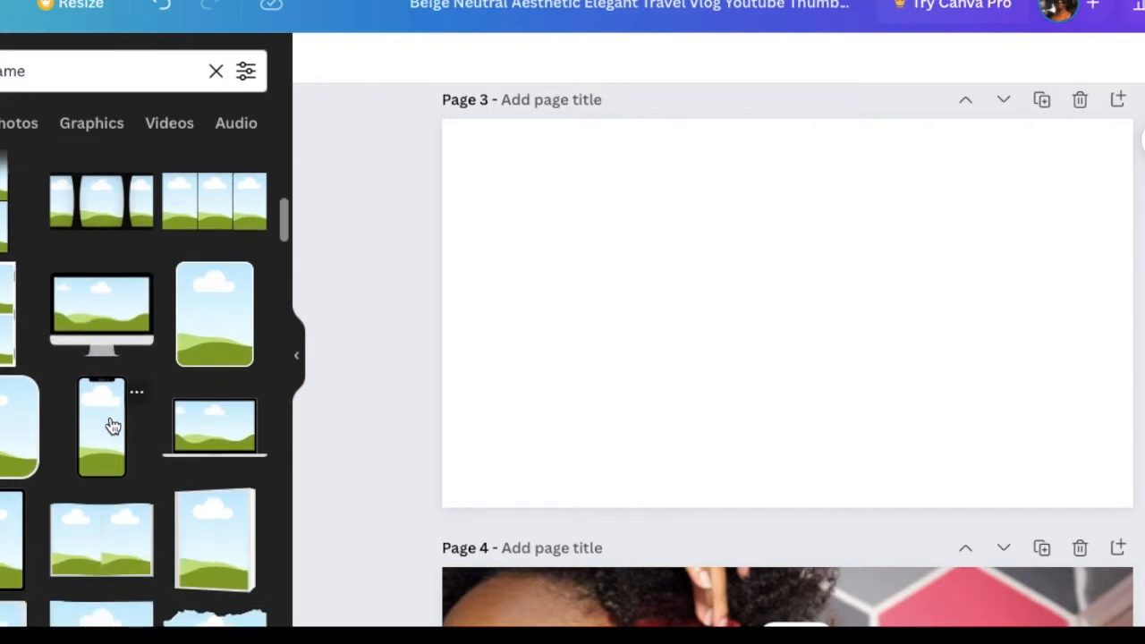
scroll(113, 402, down, 3)
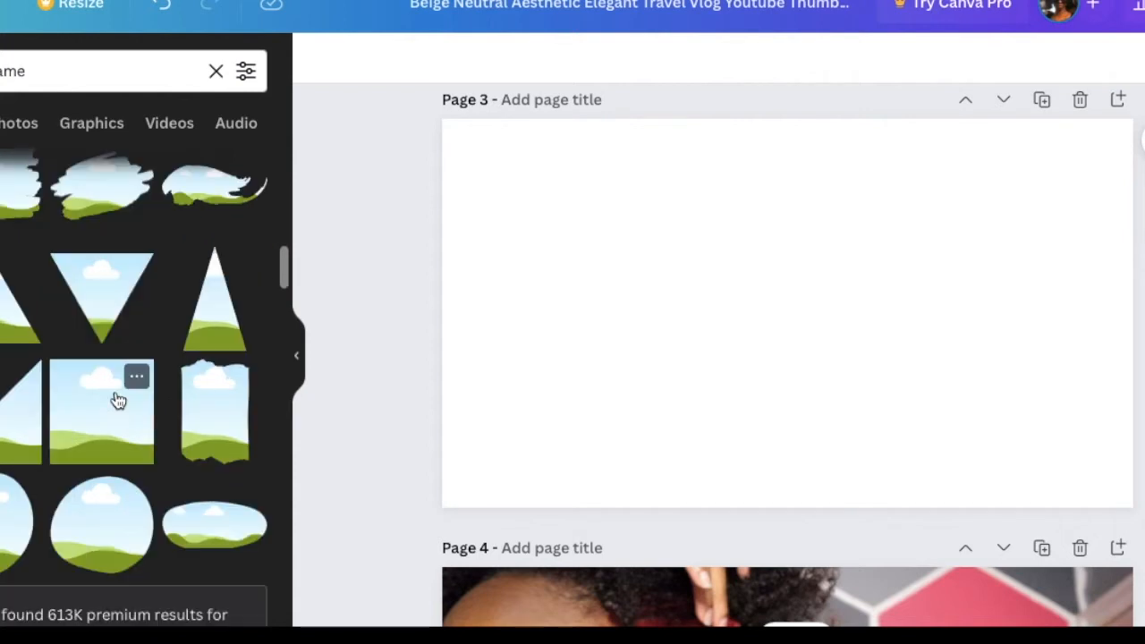
click(115, 401)
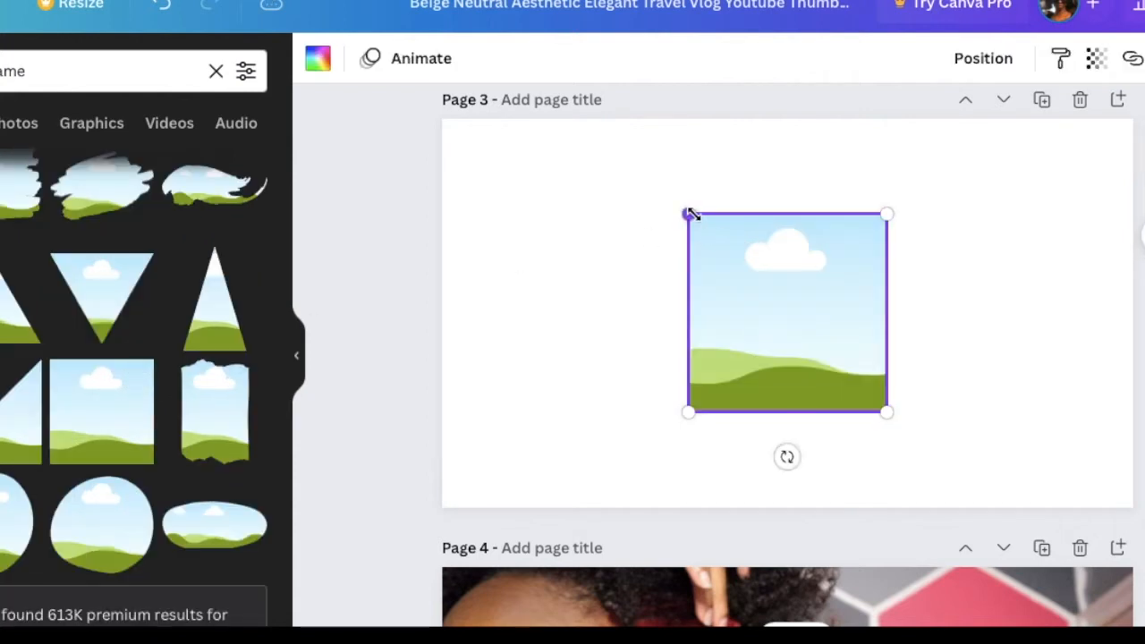
Step: Enlarge the square frame to cover the page's full height and shift it left until it fills roughly the left third
drag(691, 215, 470, 141)
drag(652, 218, 527, 251)
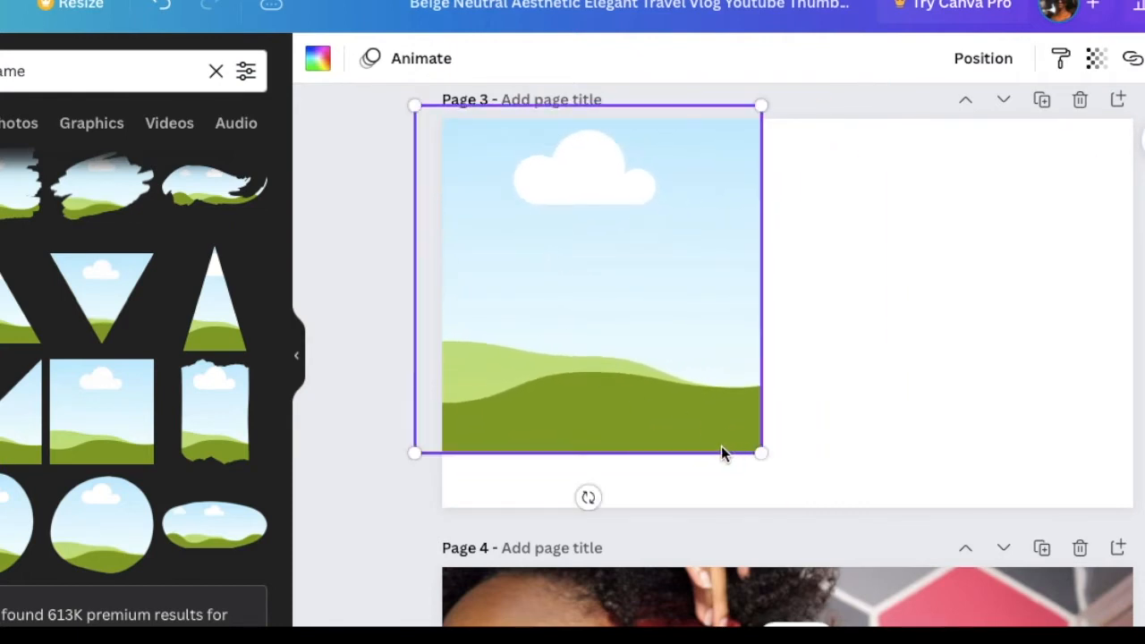
drag(725, 453, 726, 505)
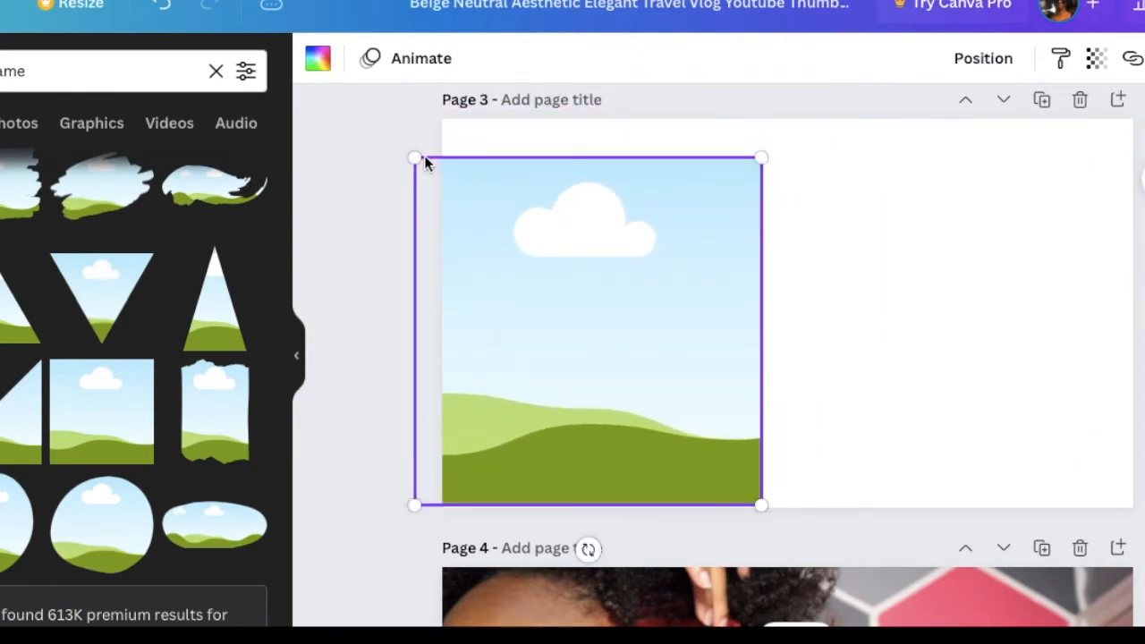
drag(415, 157, 352, 93)
drag(696, 273, 633, 273)
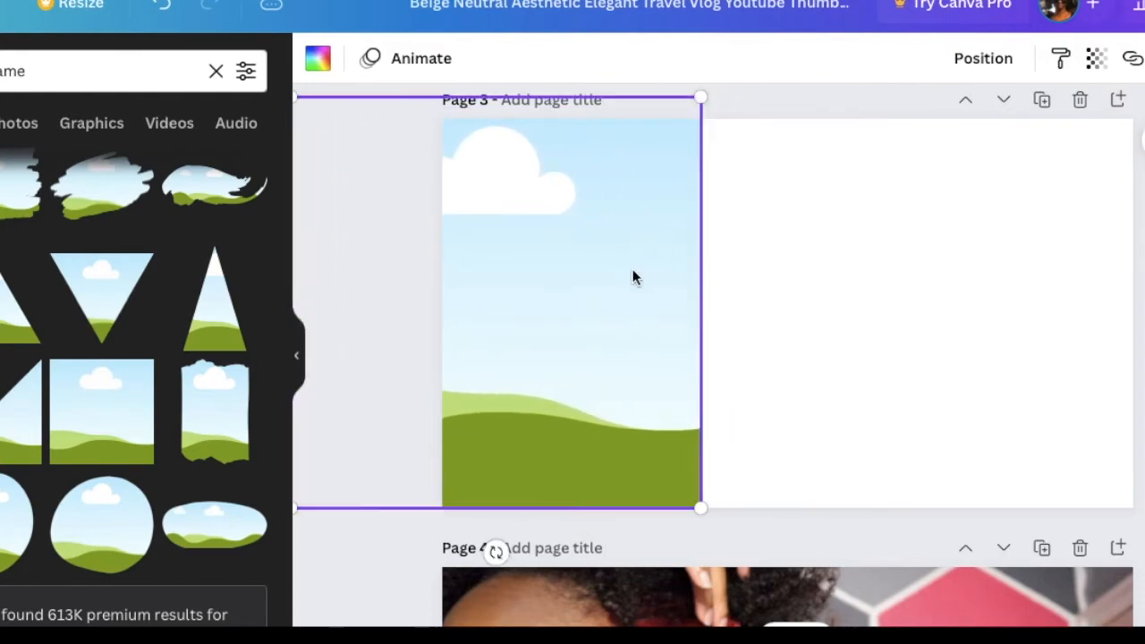
Step: Paste two copies of the frame, placing one at the page's right edge and one in the centre, and nudge the left frame outward
click(905, 222)
key(ctrl+v)
drag(630, 229, 1144, 237)
drag(957, 238, 1035, 238)
drag(685, 232, 658, 230)
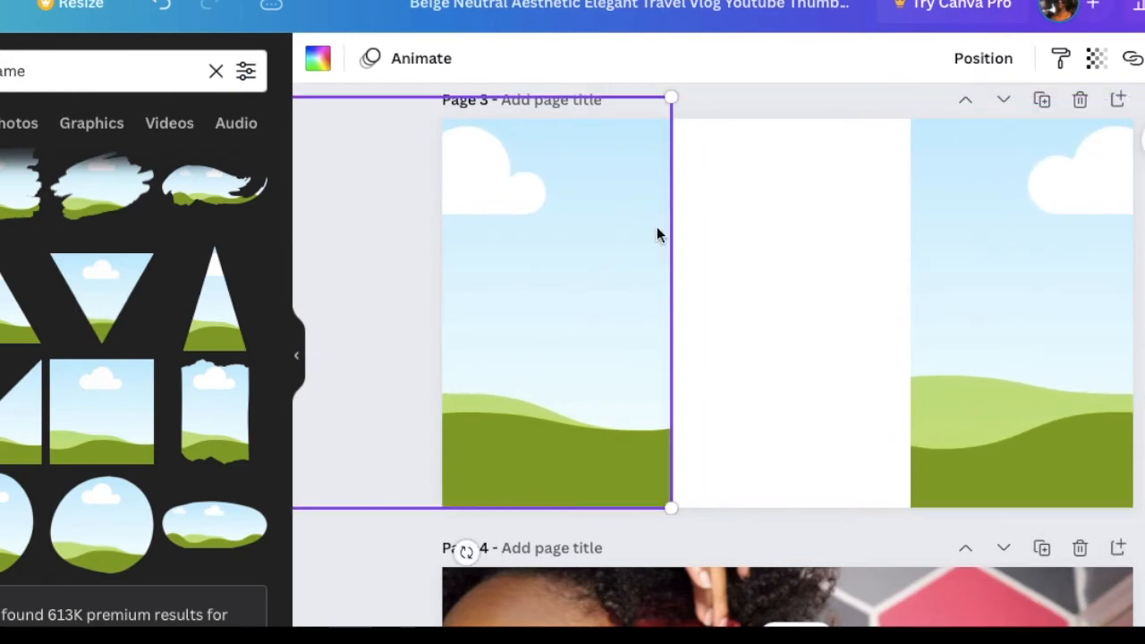
click(755, 259)
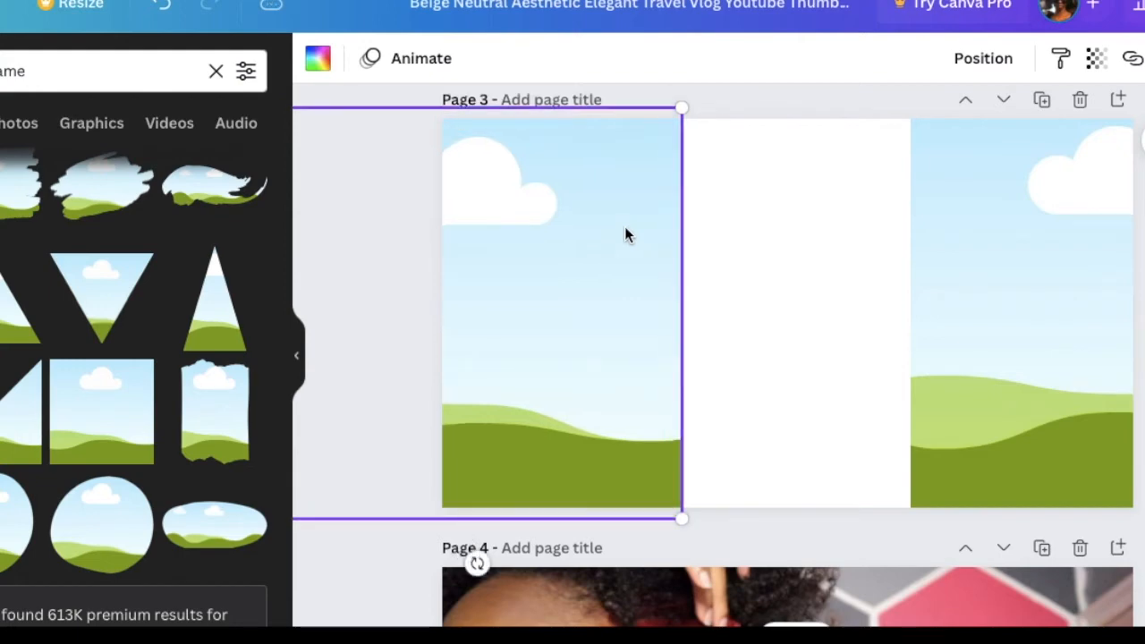
drag(596, 234, 902, 232)
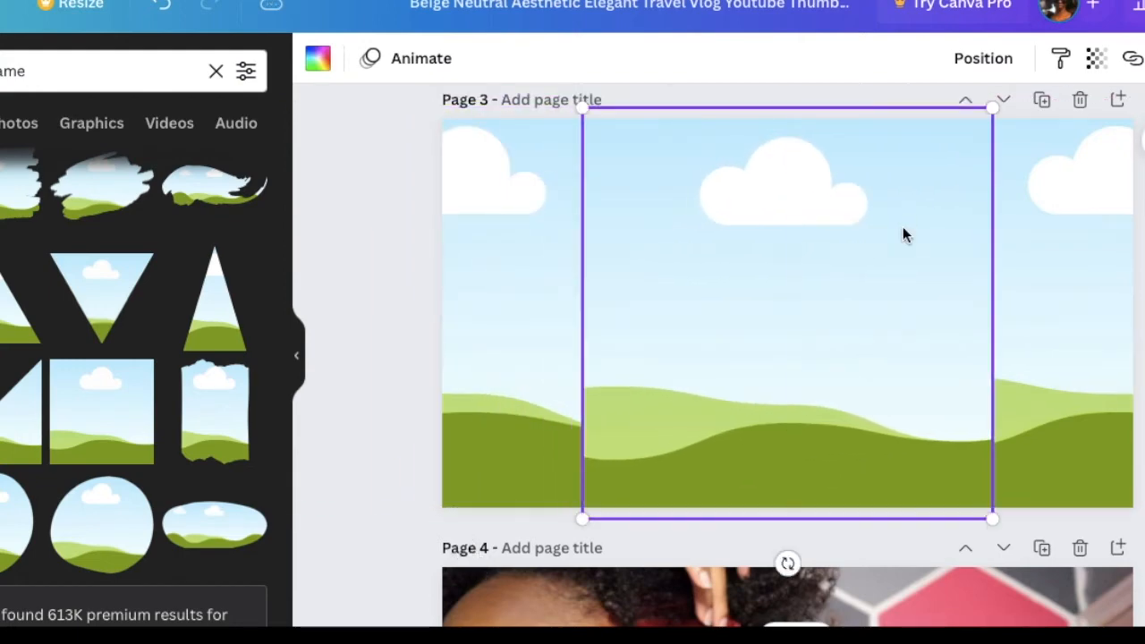
Step: Send the middle frame behind the two side frames and shift both side frames slightly outward
click(1010, 60)
click(889, 127)
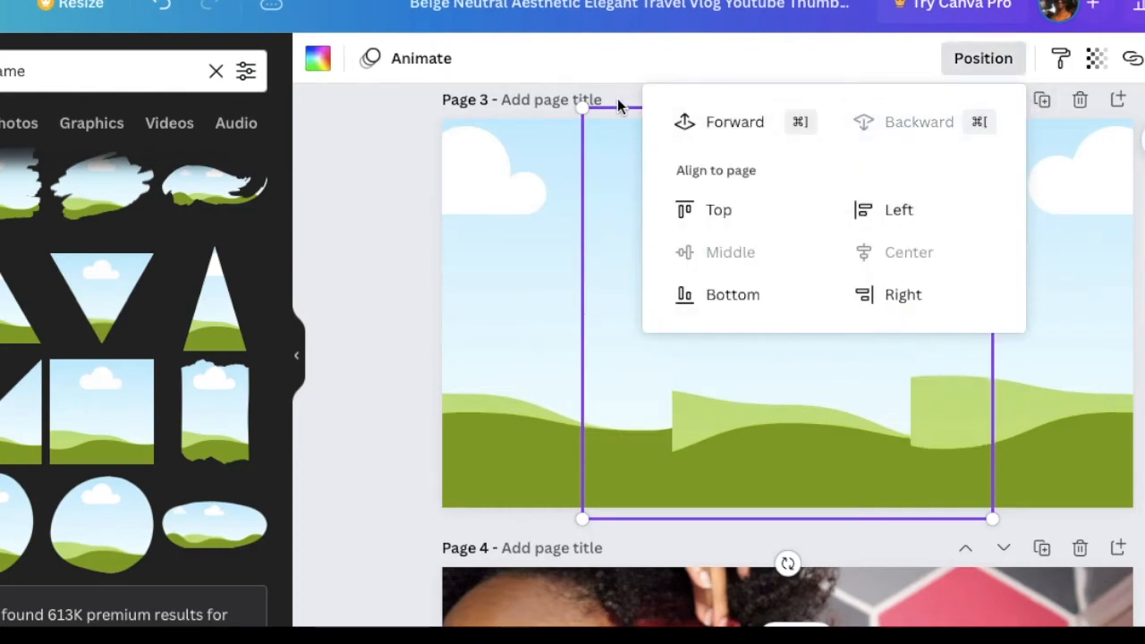
click(382, 136)
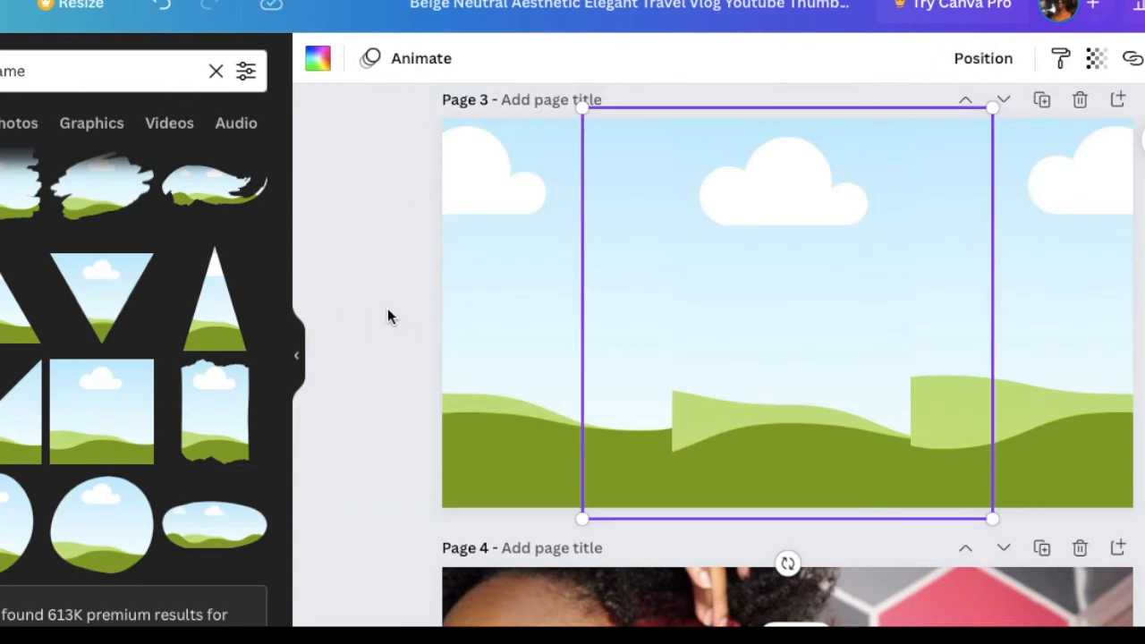
drag(496, 376, 485, 367)
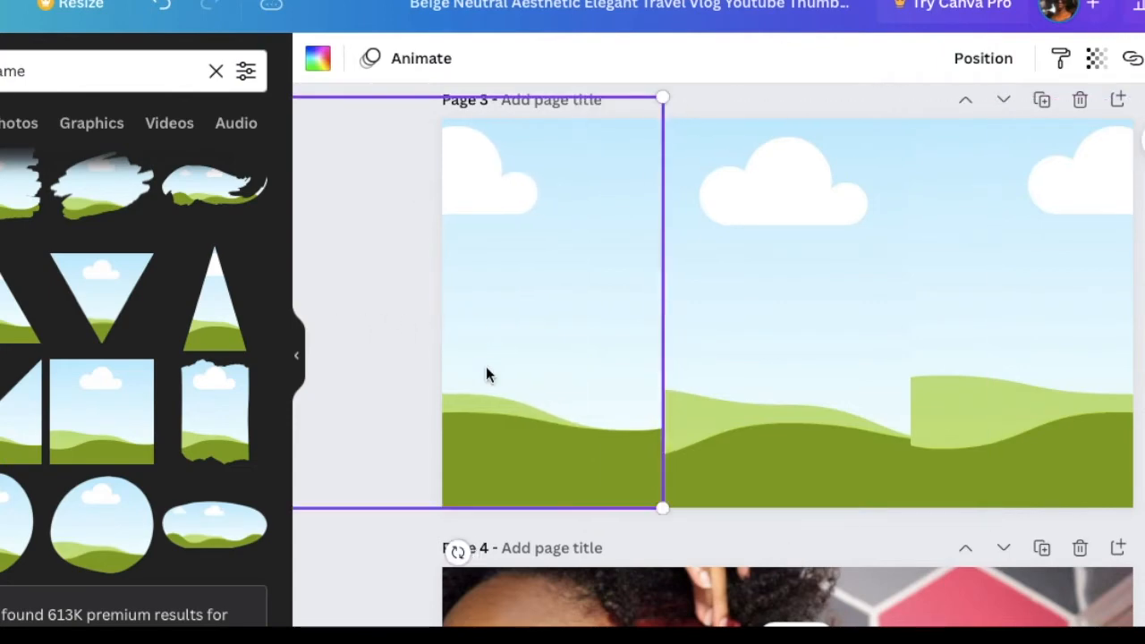
drag(973, 391, 976, 393)
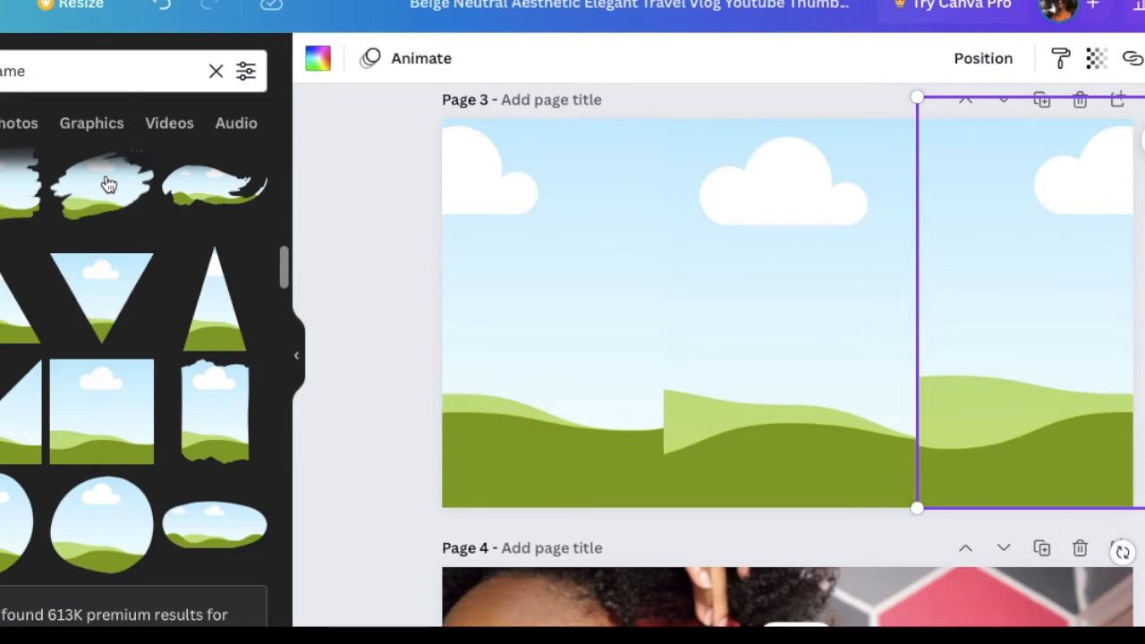
Step: Place the uploaded photo of the candle and skincare bottles into the left frame on page 3
click(2, 273)
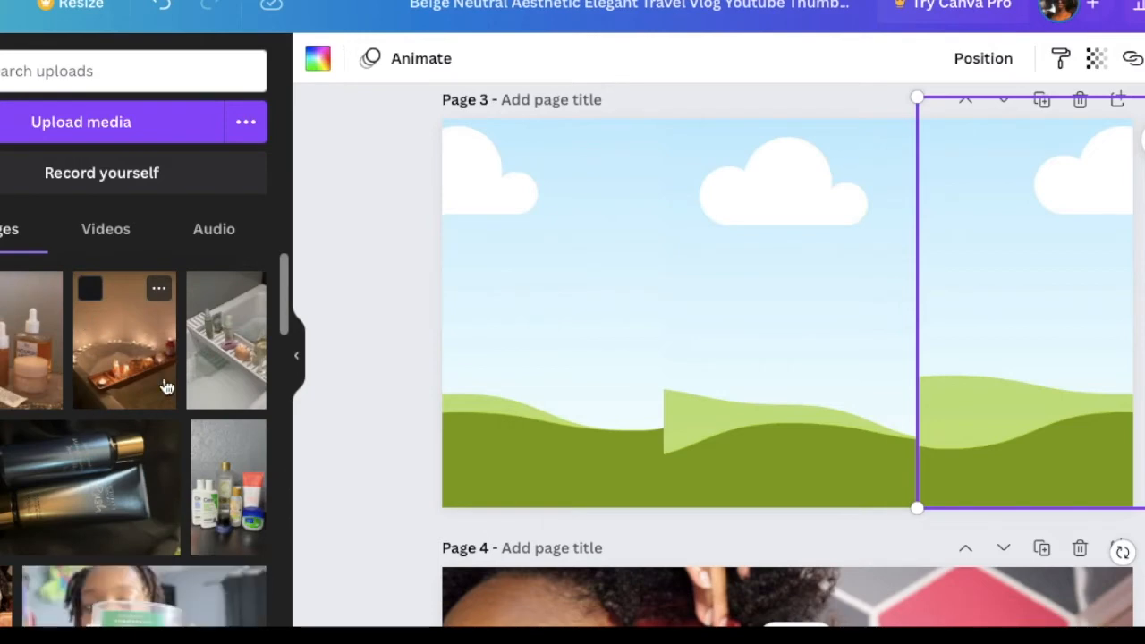
scroll(174, 398, down, 1)
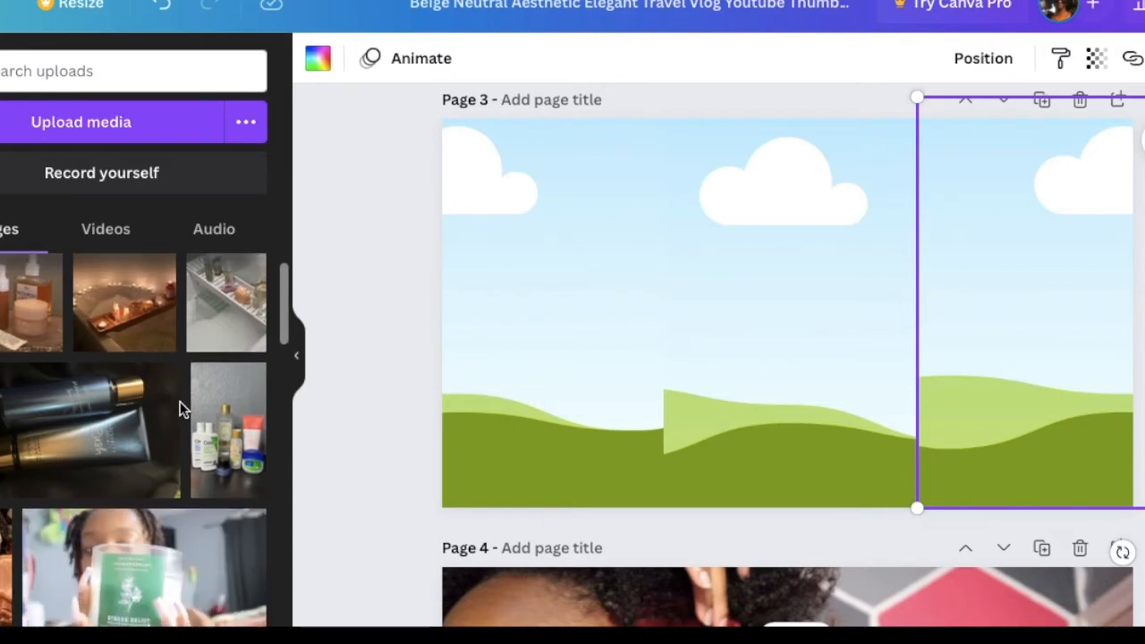
click(4, 295)
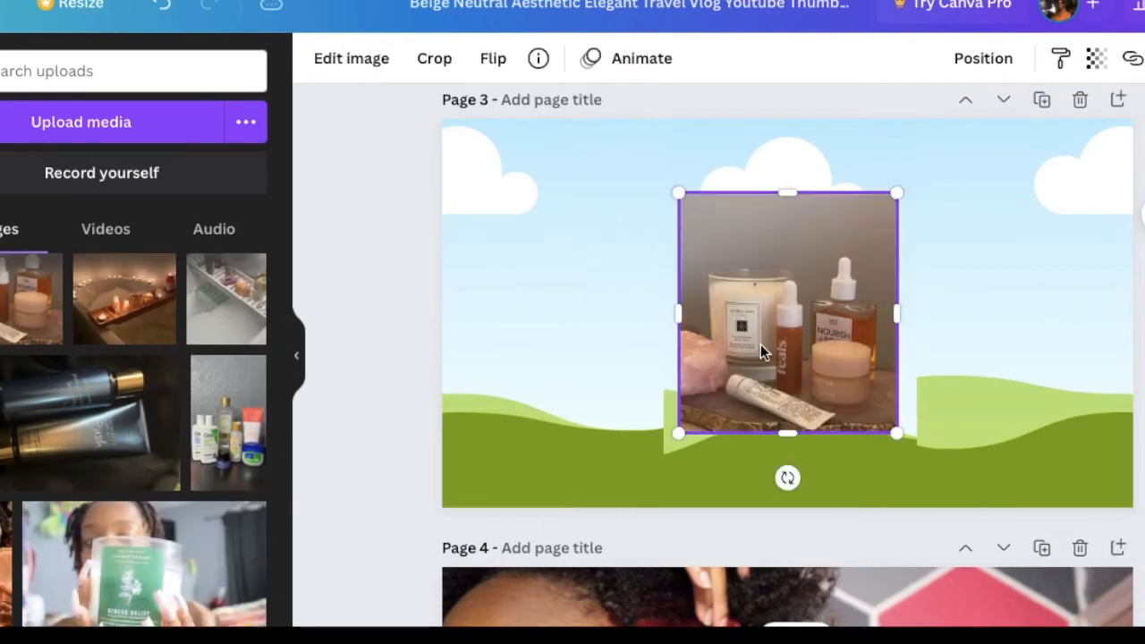
drag(738, 342, 554, 273)
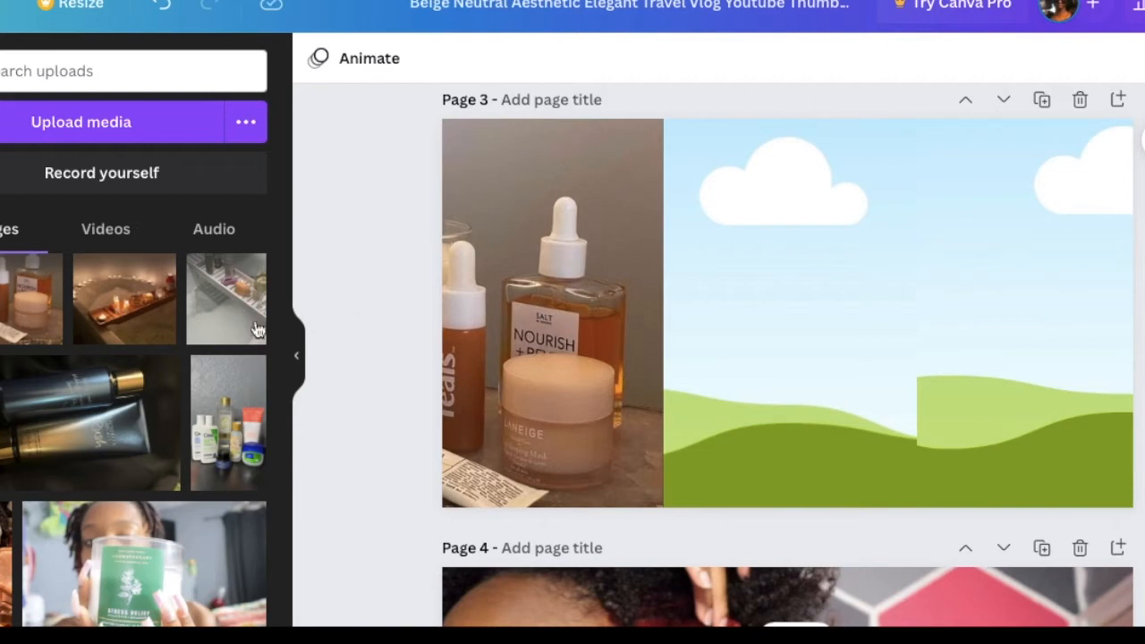
Step: Fill the right frame with the candlelit bathtub photo and the middle frame with the face mask photo
click(128, 337)
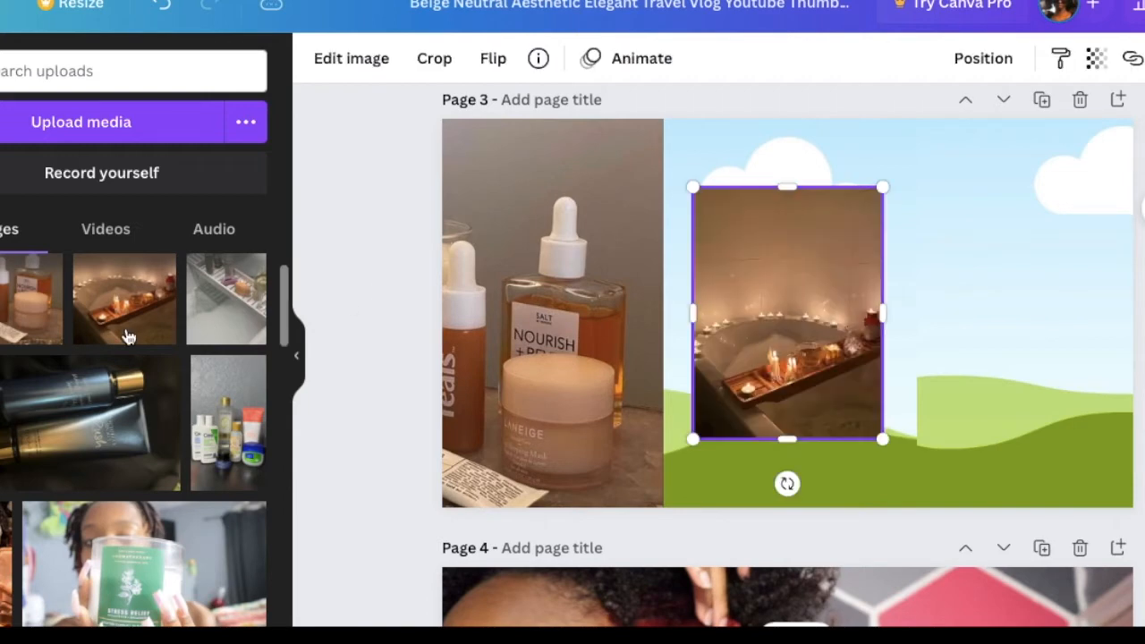
drag(782, 320, 975, 301)
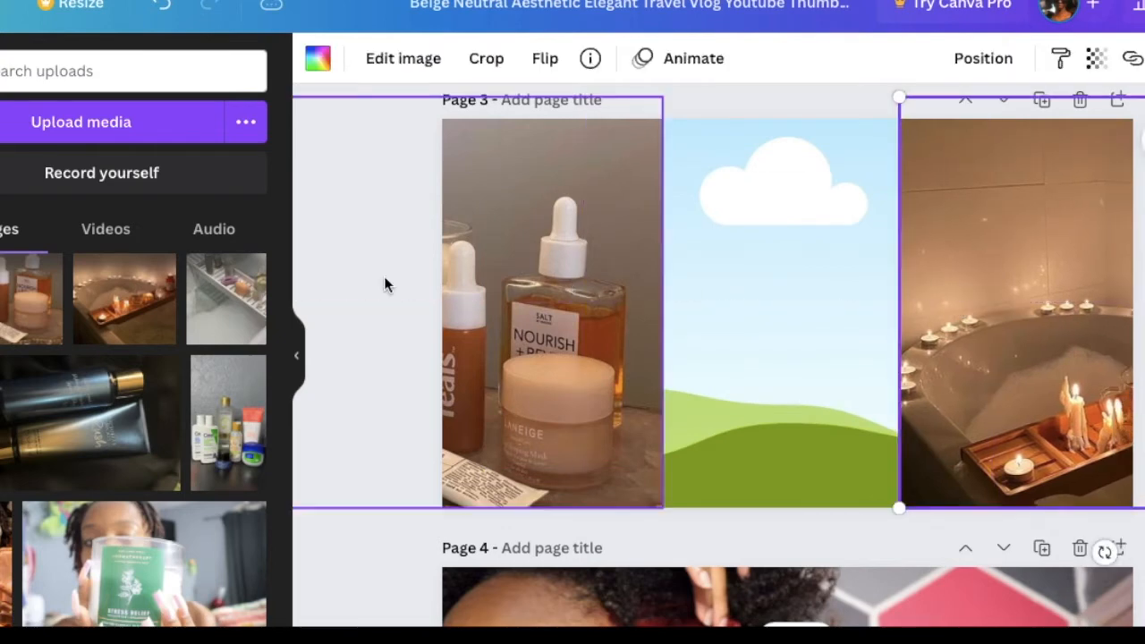
scroll(44, 482, down, 1)
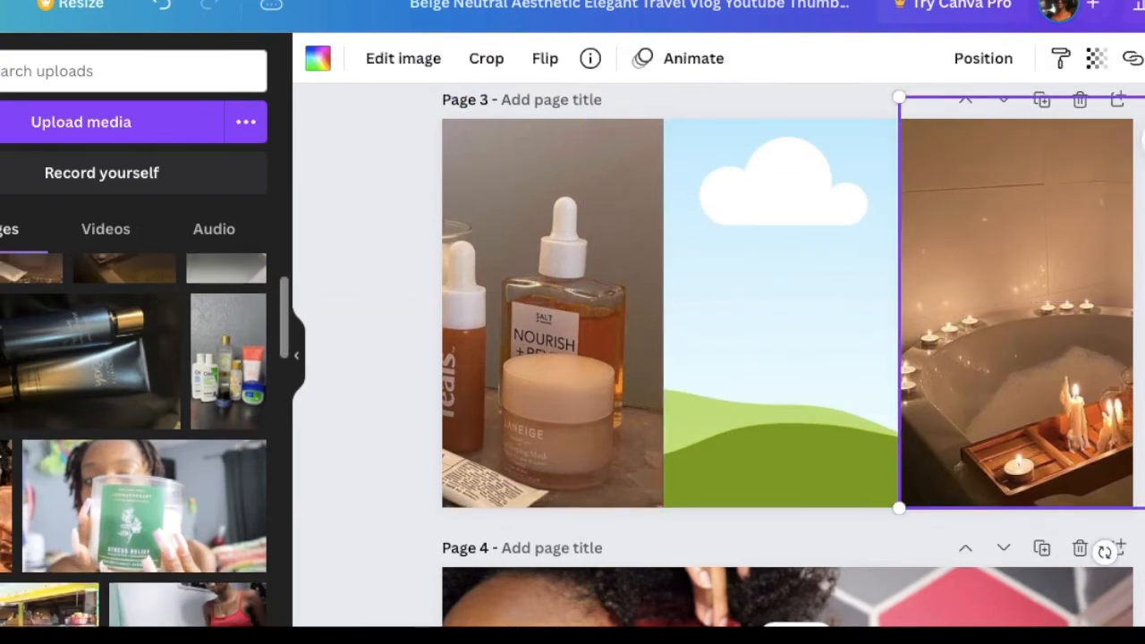
click(4, 505)
drag(791, 322, 791, 298)
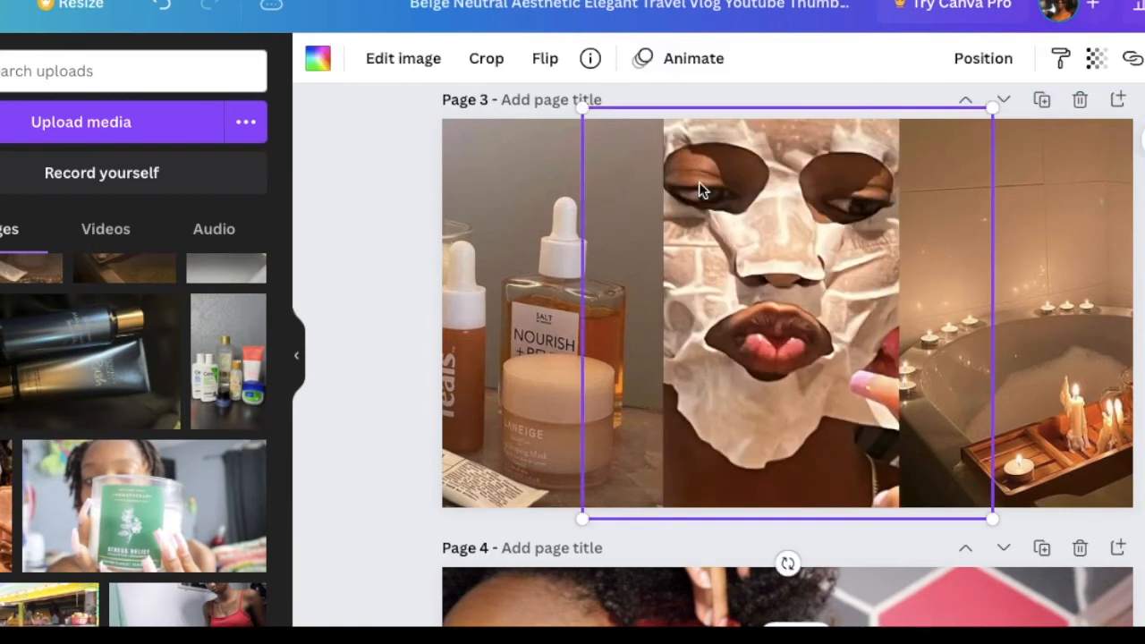
Step: Reframe the face mask photo so more of the face shows in the middle frame, and compare it with page 2
click(422, 72)
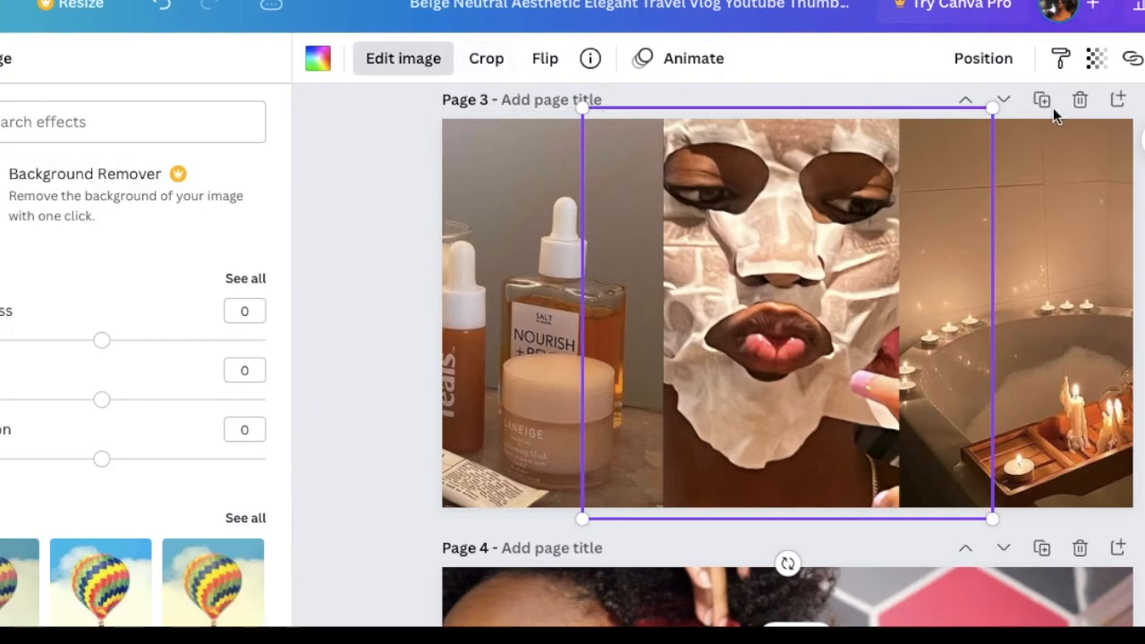
click(364, 190)
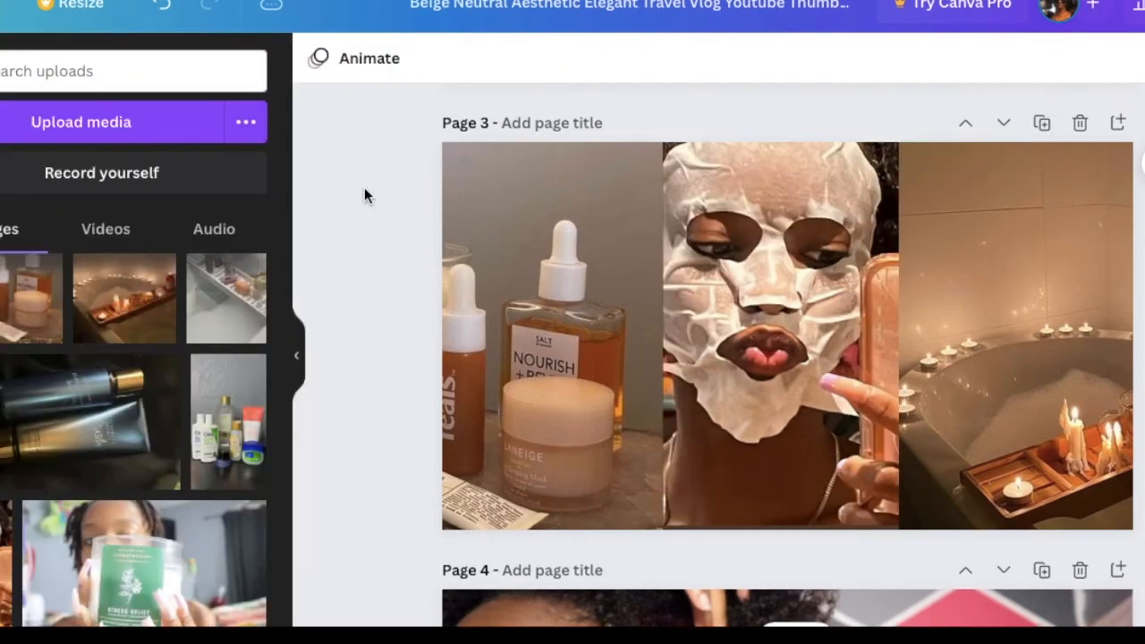
scroll(364, 189, up, 5)
scroll(365, 190, down, 6)
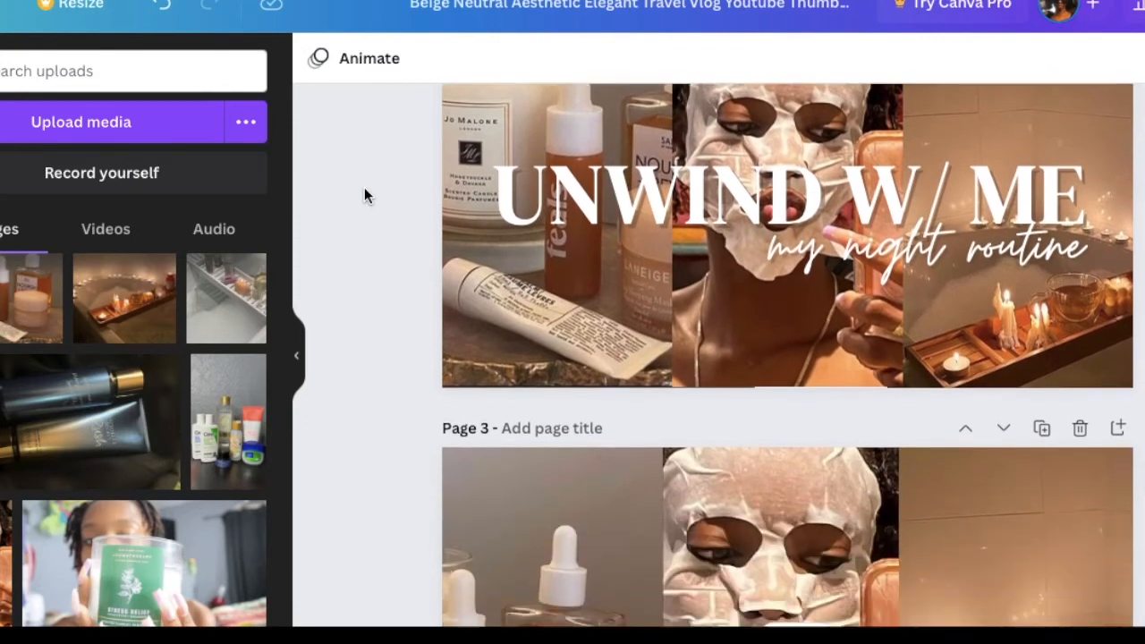
scroll(365, 190, up, 1)
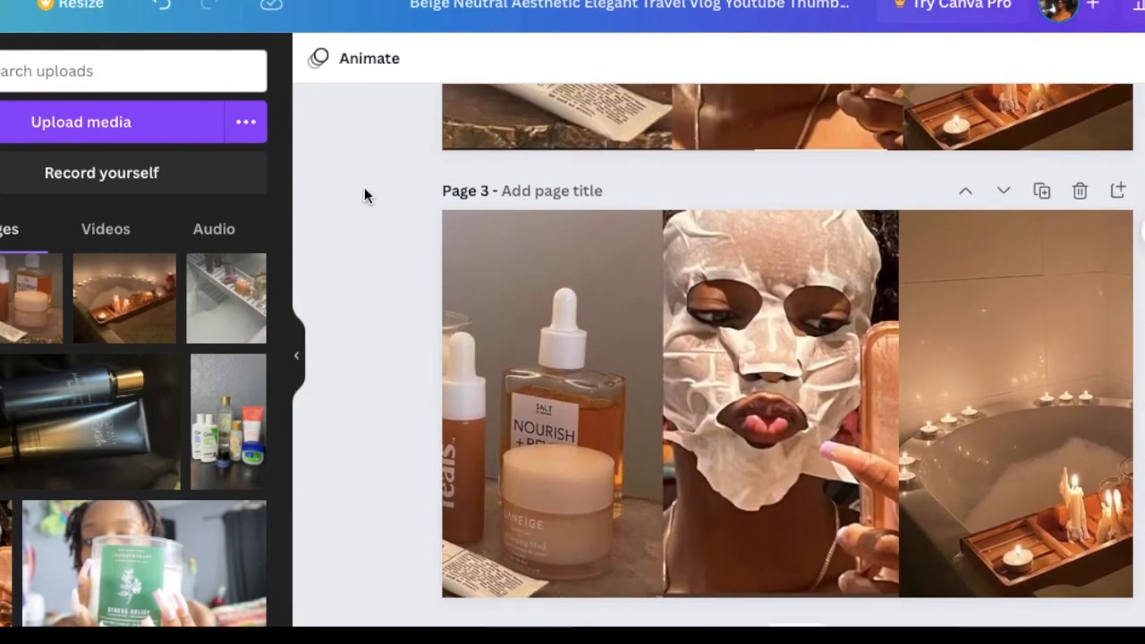
Step: Shift the left skincare photo slightly towards the face mask photo, evening out the three columns to match page 2
click(523, 313)
scroll(515, 301, down, 1)
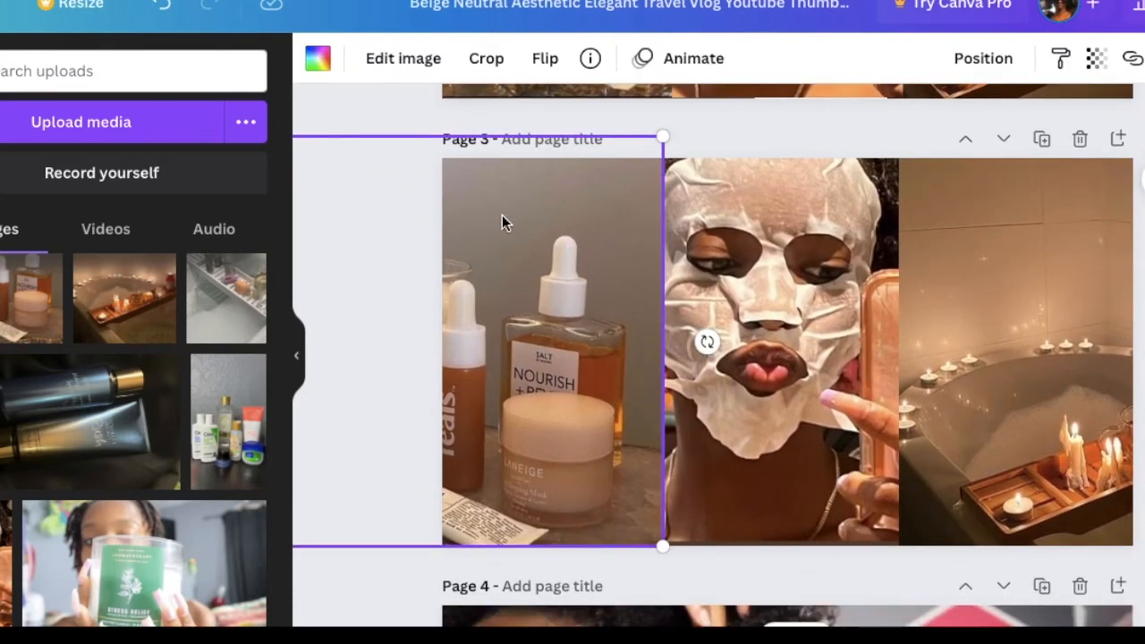
click(486, 58)
drag(602, 370, 607, 363)
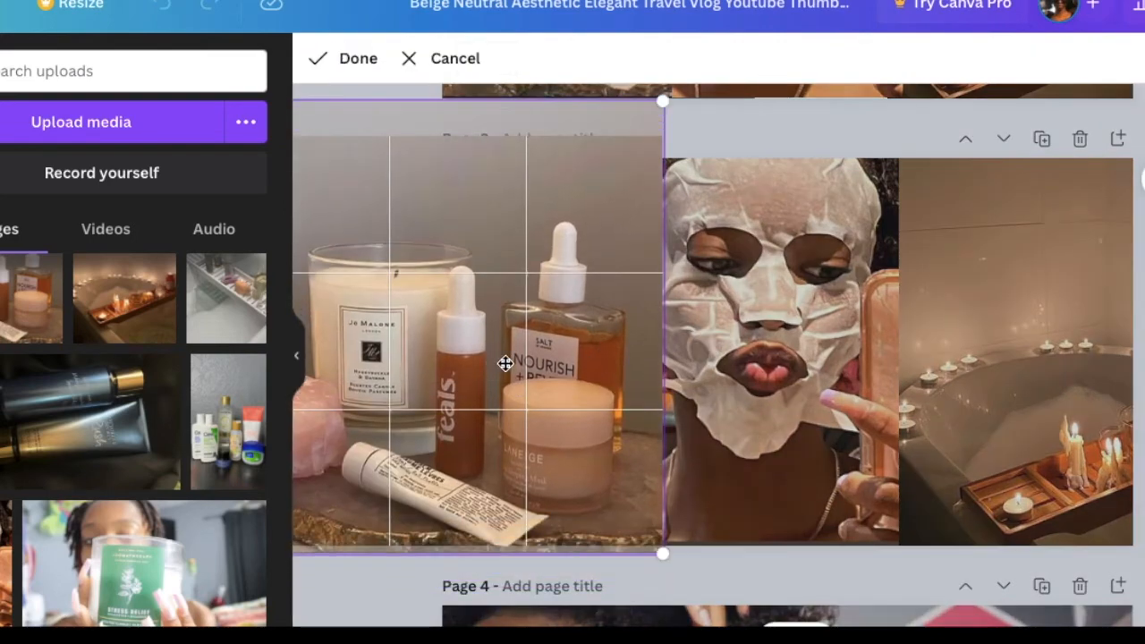
click(669, 302)
click(363, 116)
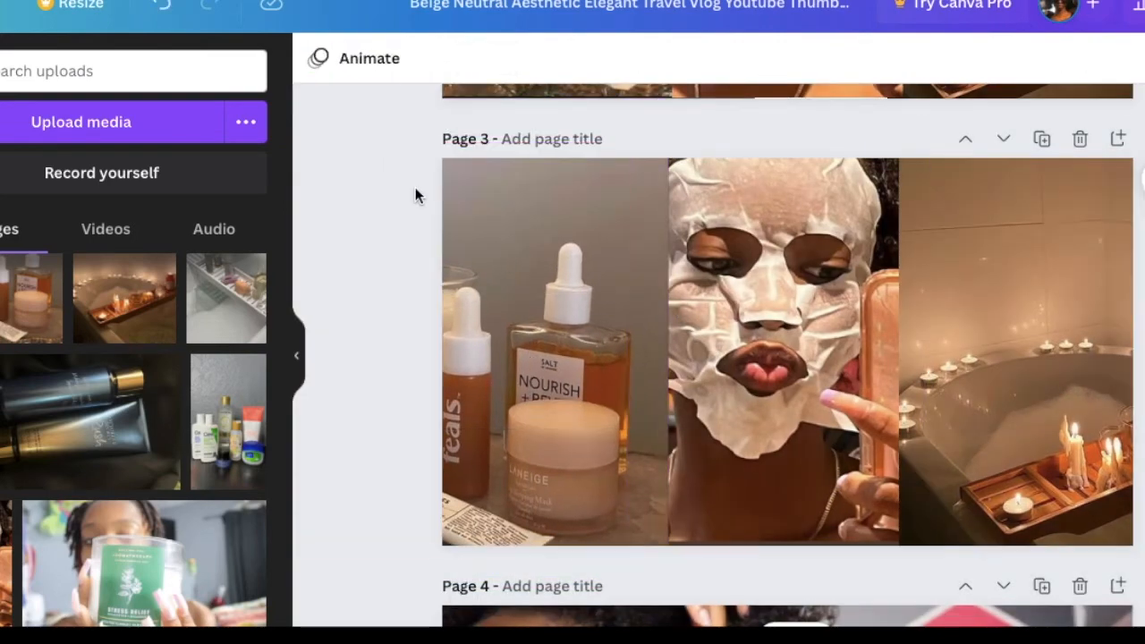
scroll(415, 195, up, 3)
scroll(415, 195, down, 2)
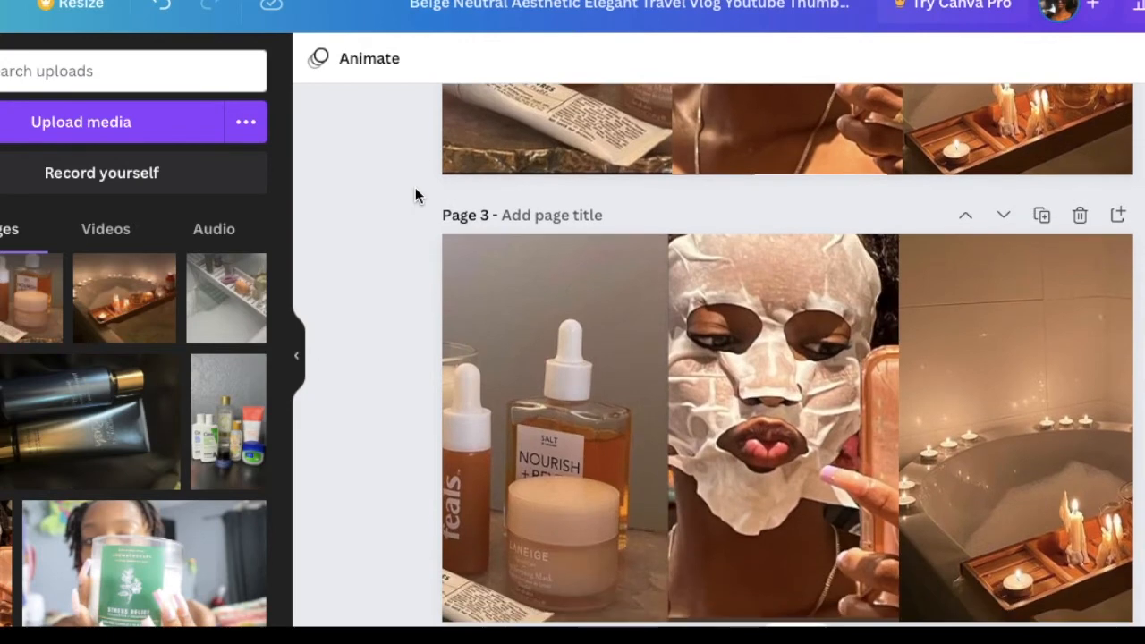
Step: Add a heading to page 3 that reads "Unwind w/me"
click(0, 302)
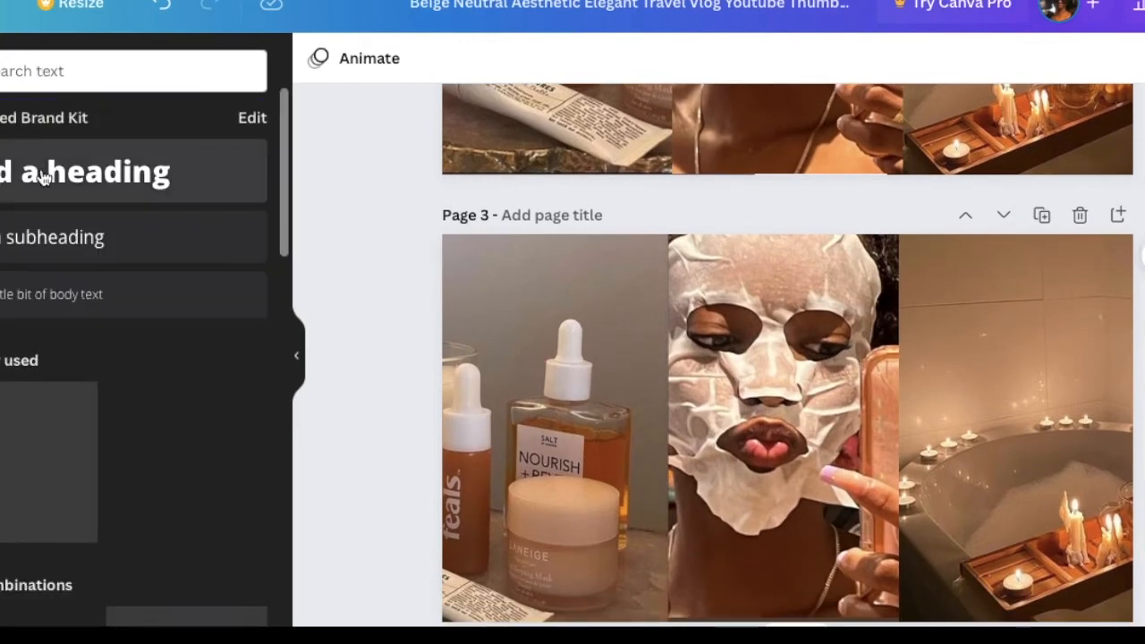
click(42, 176)
scroll(475, 272, down, 2)
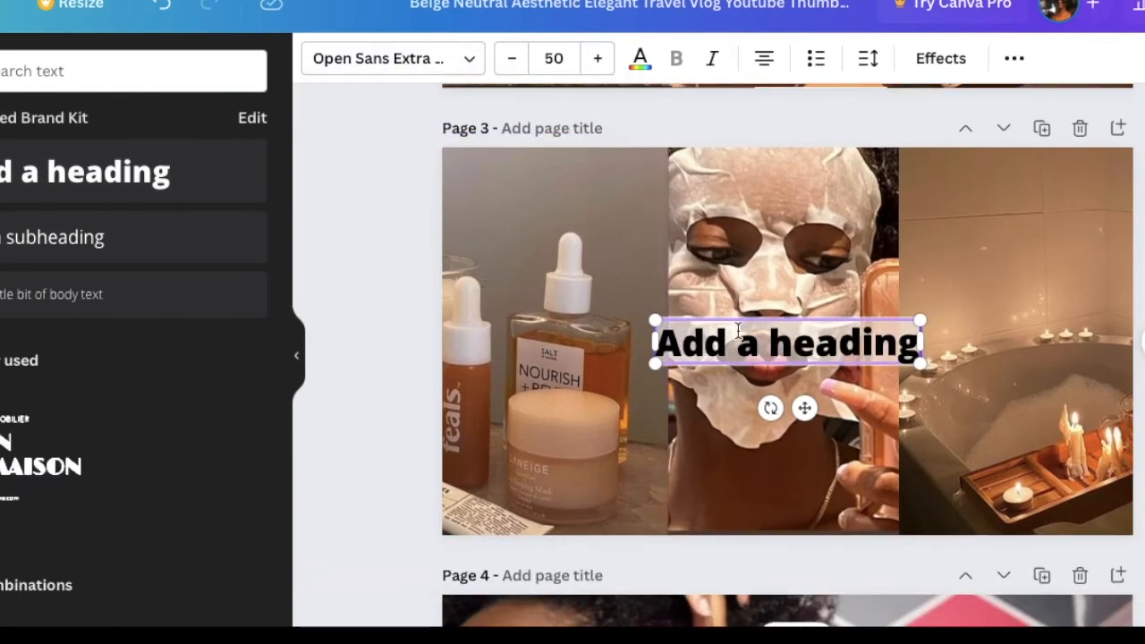
text(Unwi)
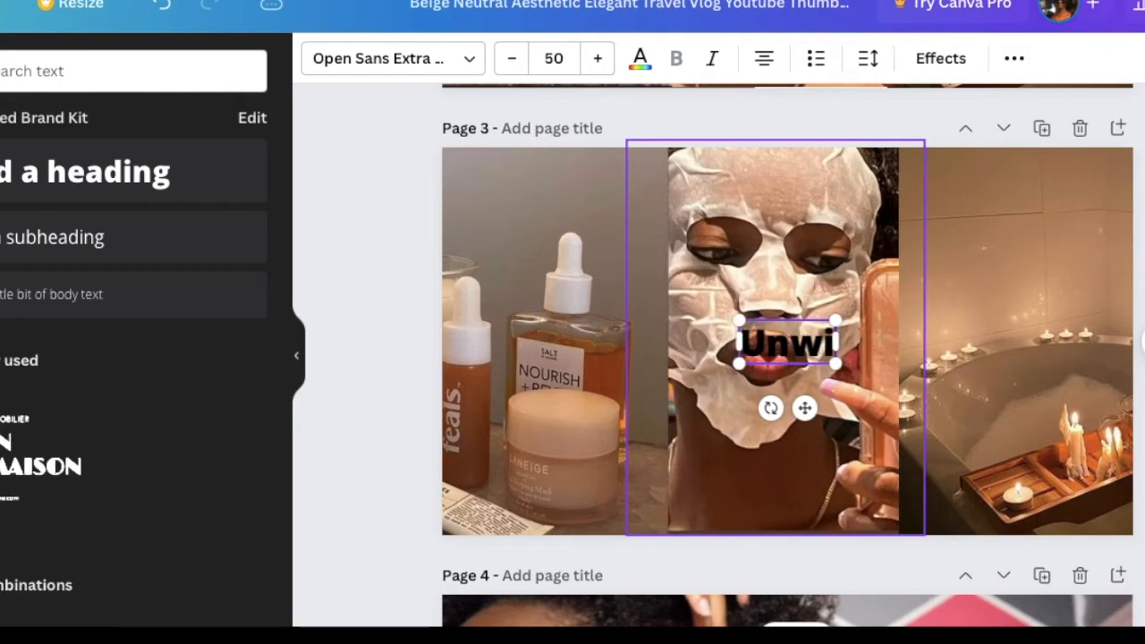
text(nd w/ e)
key(BackSpace)
key(BackSpace)
text(me)
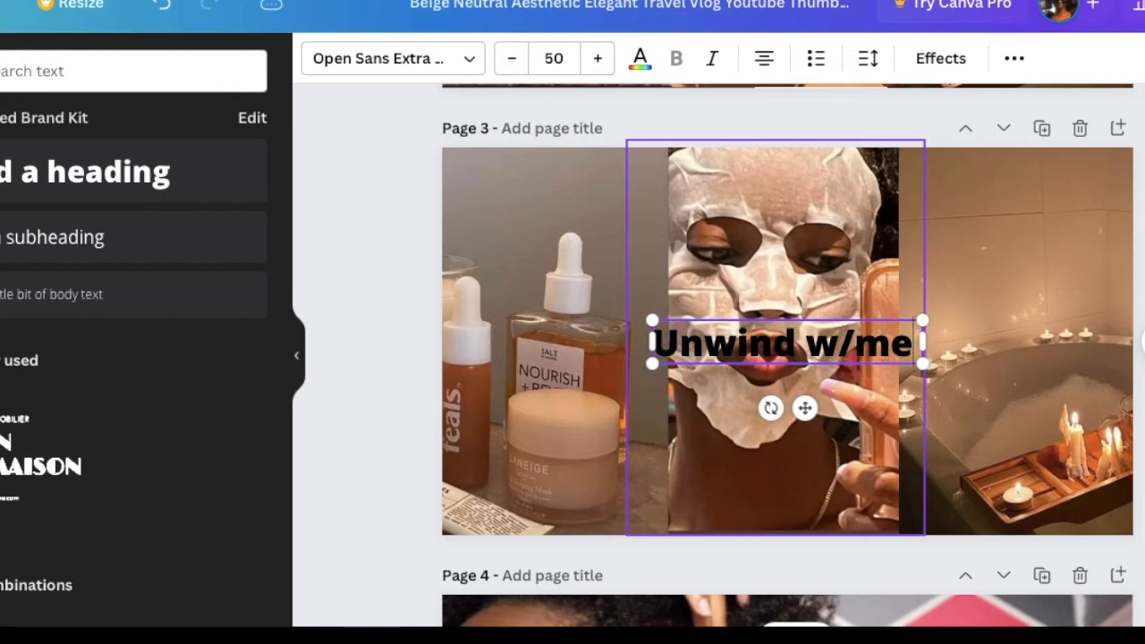
Step: Set the heading's font to DM Serif Display and compare it with the title on page 2
click(436, 70)
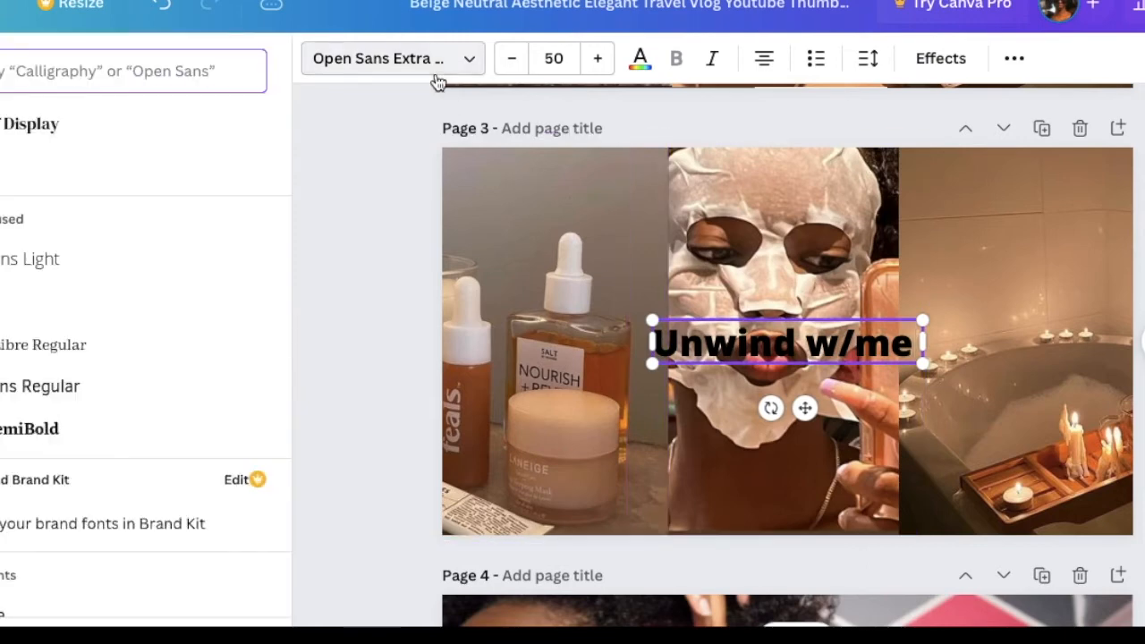
click(81, 128)
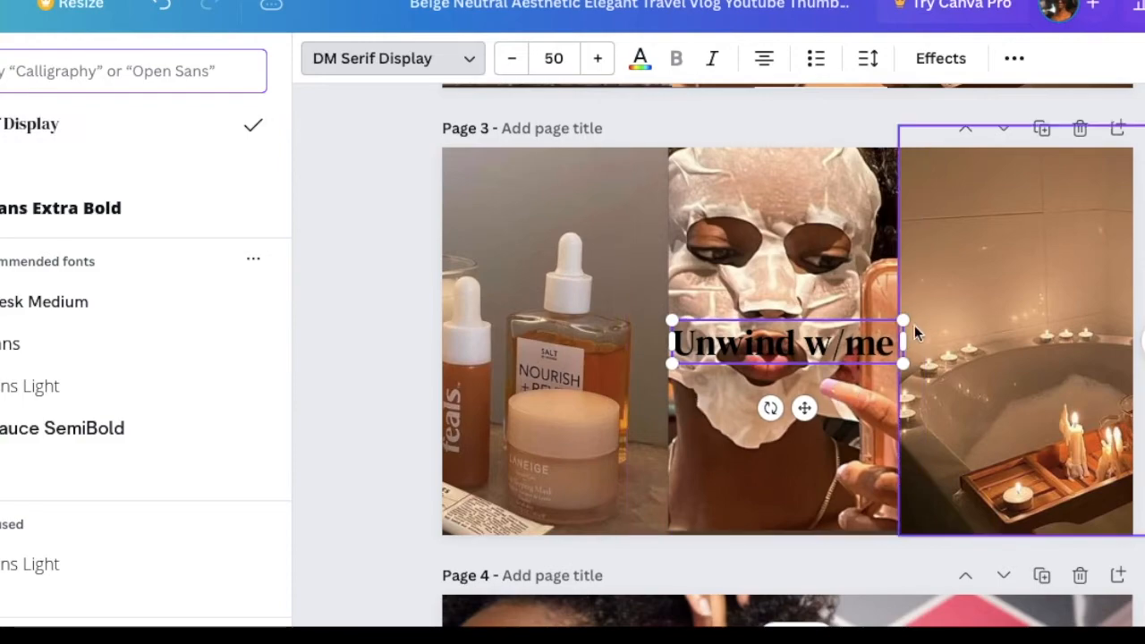
scroll(859, 358, up, 4)
scroll(859, 376, down, 3)
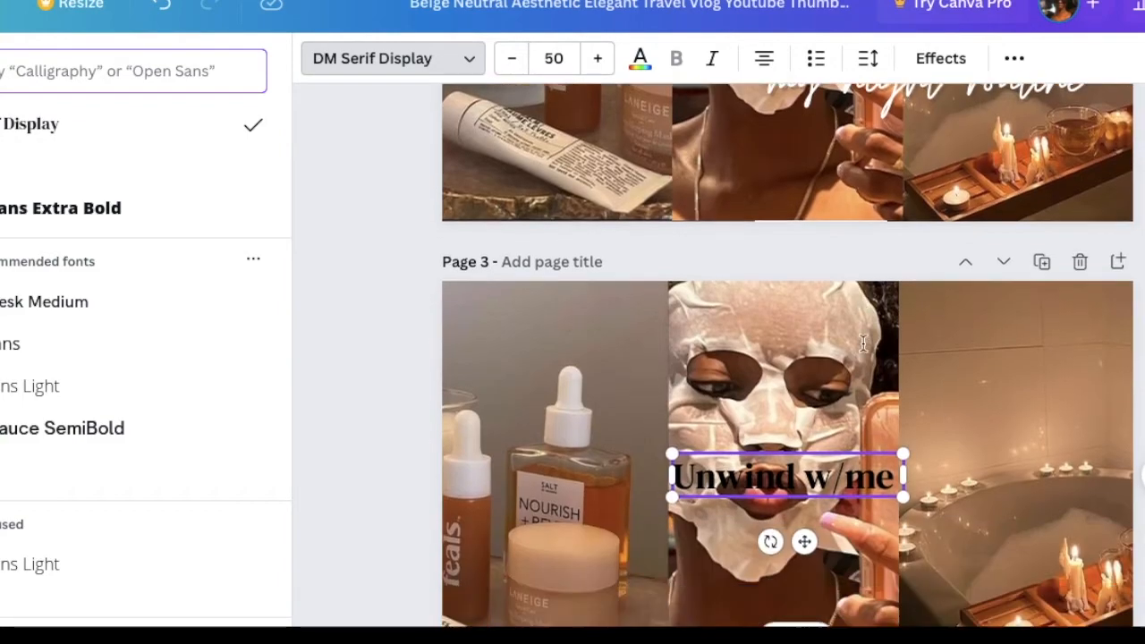
Step: Rewrite the heading in capitals as "UNWIND W/ ME"
click(858, 417)
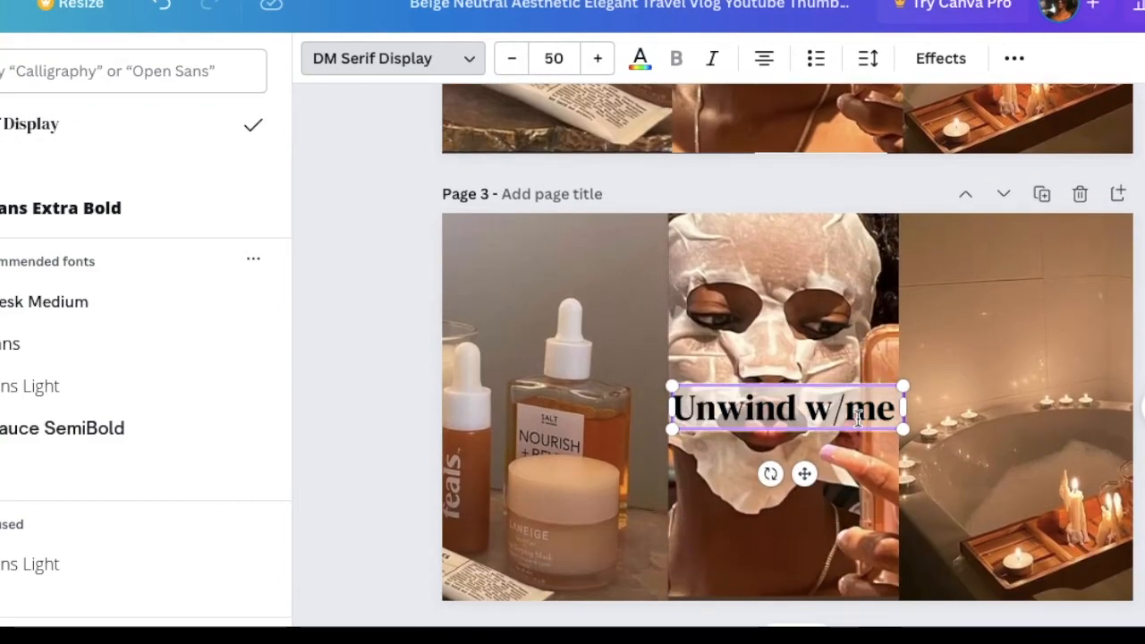
key(BackSpace)
text(UNWIND)
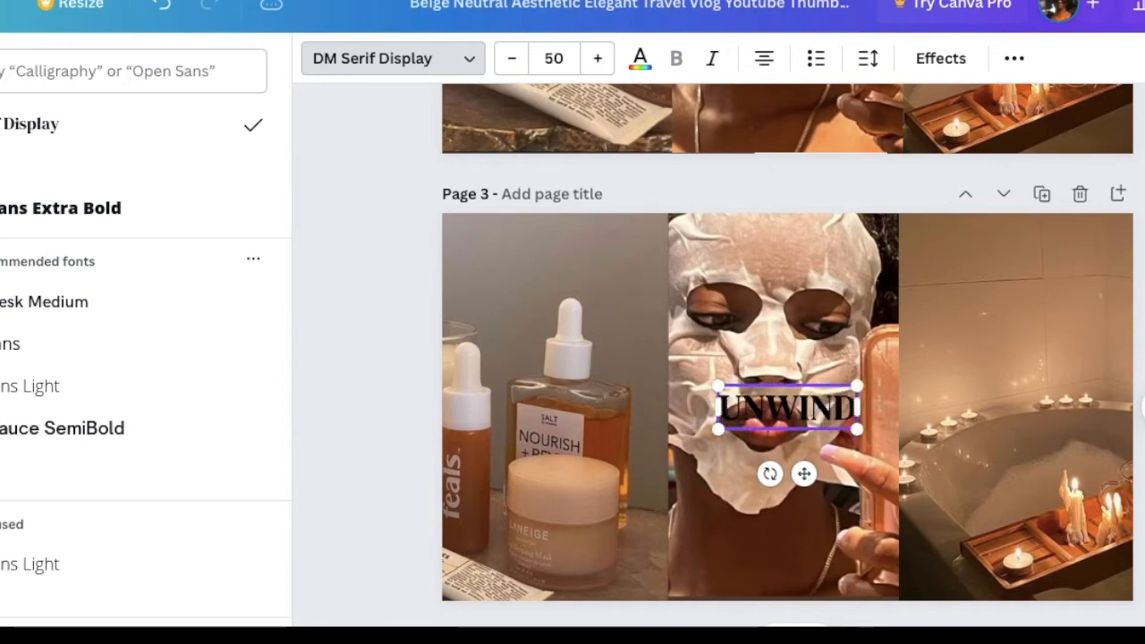
text( W/ ME)
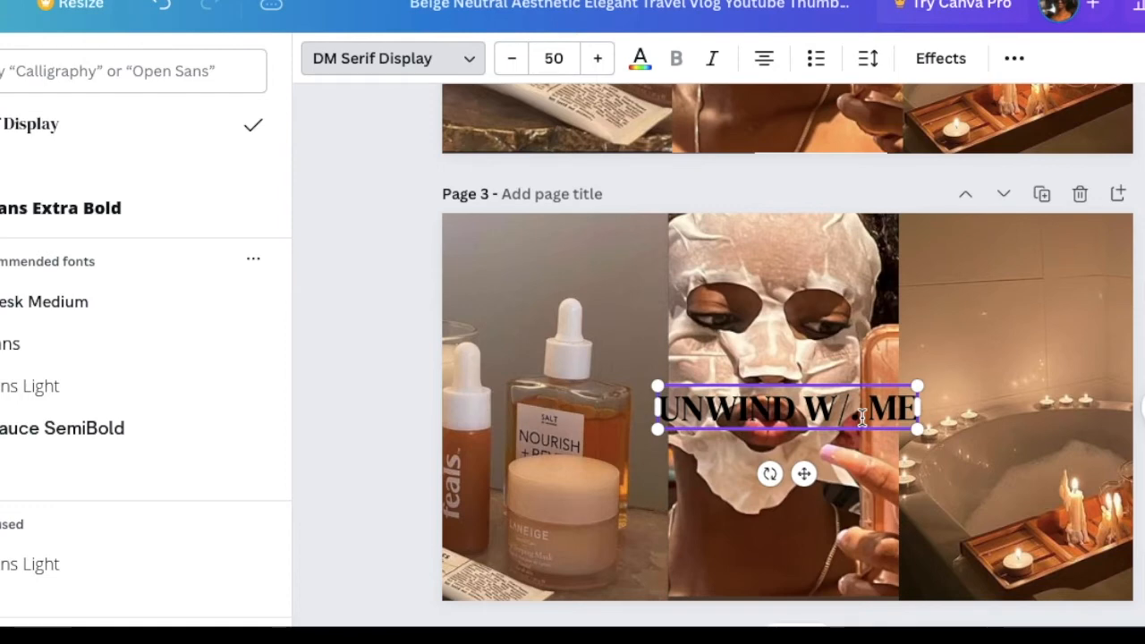
key(BackSpace)
Step: Enlarge the heading to about size 111 so it spans most of the page, and colour it white
drag(912, 386, 1114, 351)
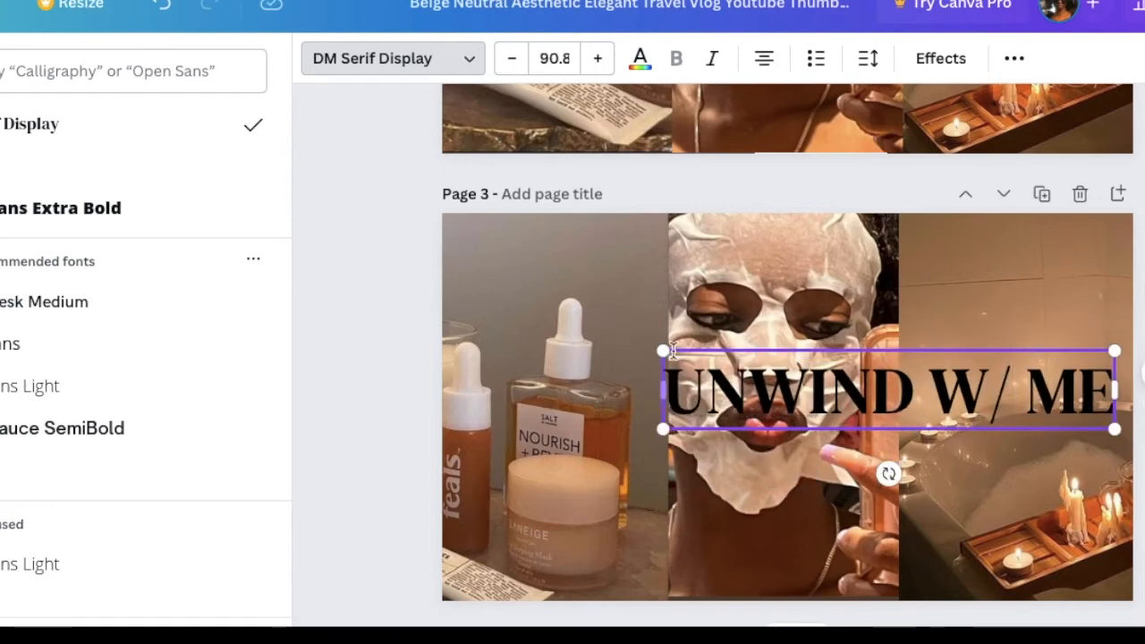
drag(662, 351, 564, 334)
click(640, 61)
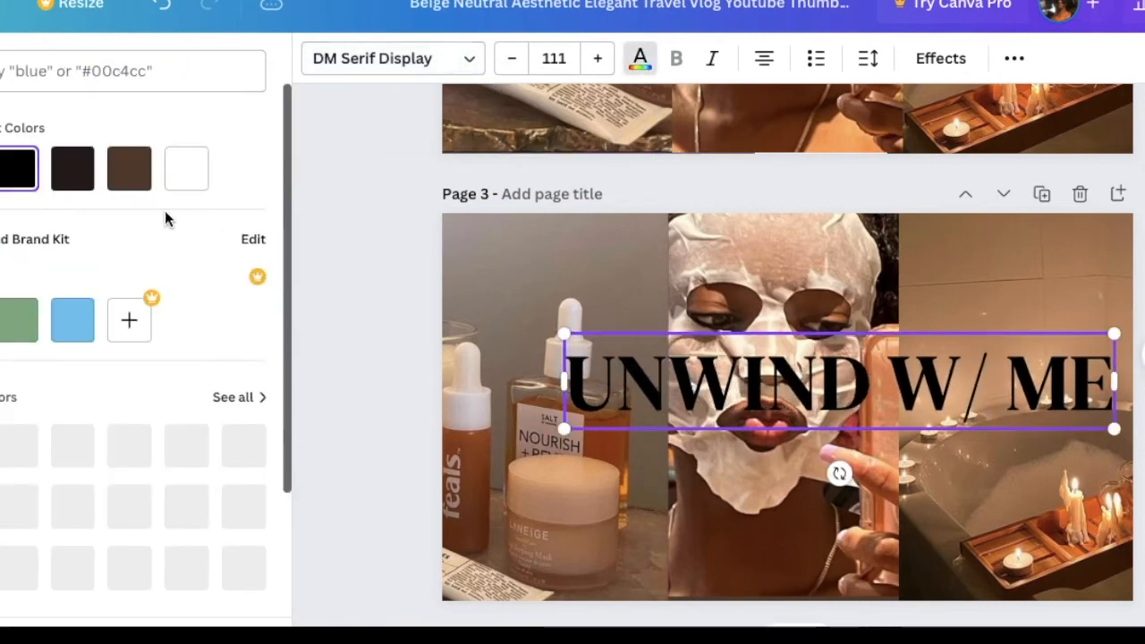
click(182, 181)
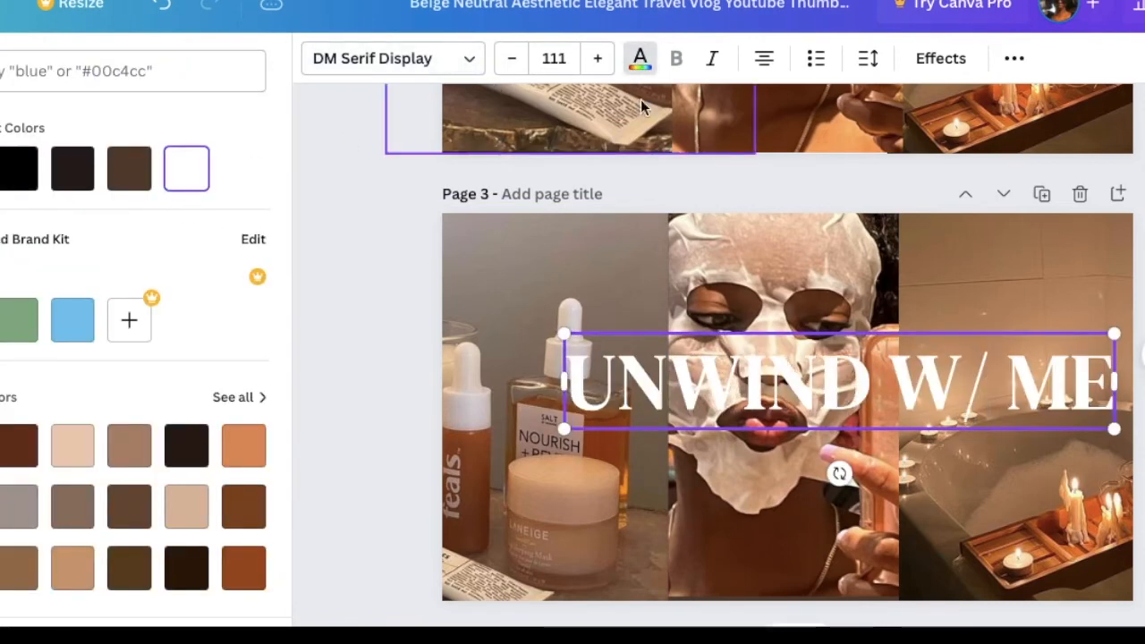
Step: Apply the Shadow text effect to the heading and raise its offset to 60
click(942, 58)
click(196, 222)
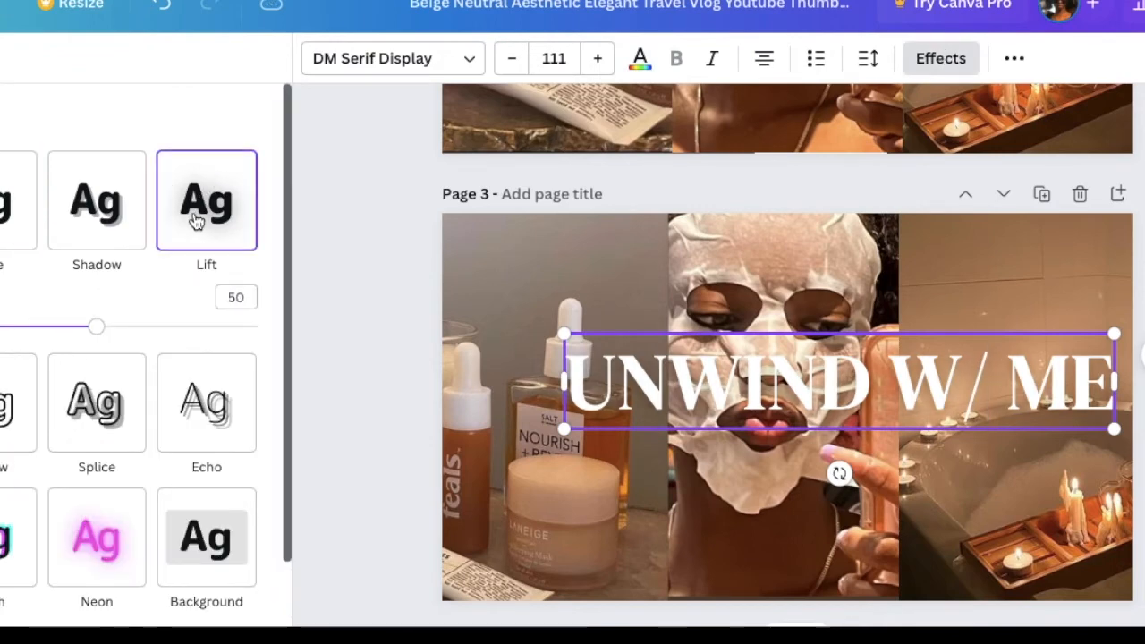
scroll(143, 325, down, 3)
scroll(218, 320, up, 1)
drag(102, 273, 132, 269)
click(94, 166)
click(239, 473)
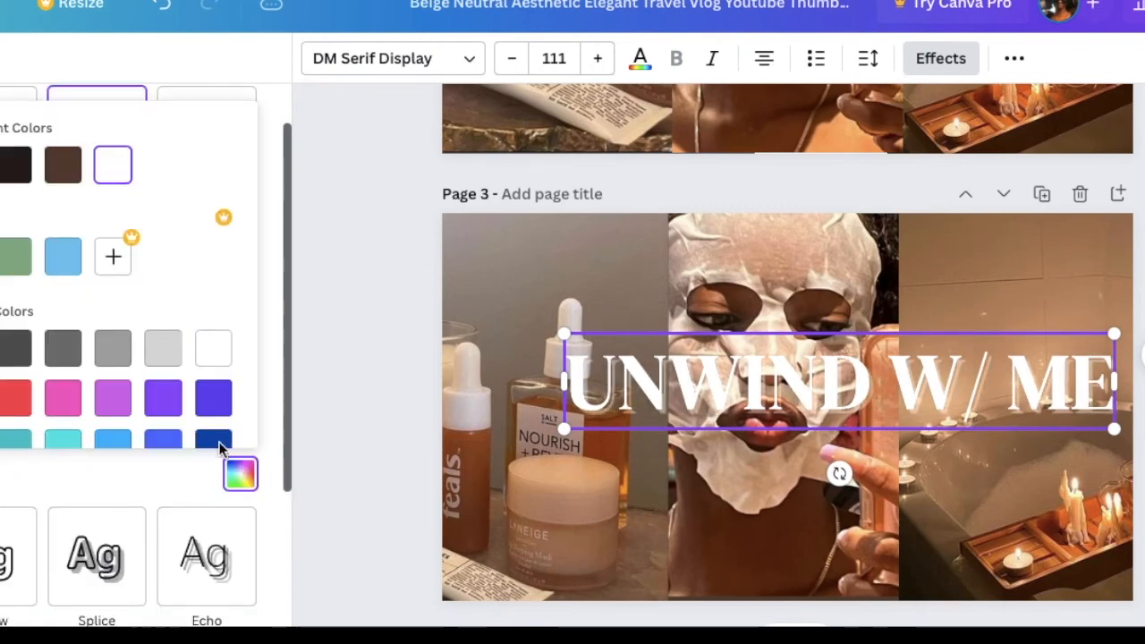
click(279, 135)
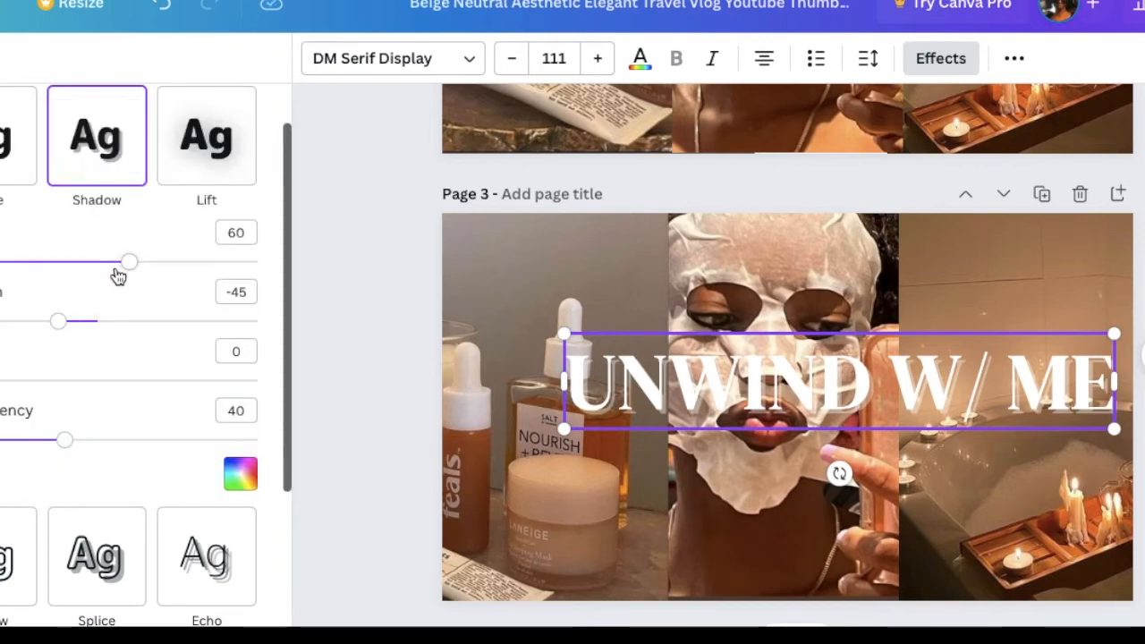
Step: Set the heading shadow's offset to 62, direction to -83 and blur to 12, and lower its transparency
mouse_move(119, 273)
mouse_down()
mouse_move(33, 259)
mouse_move(135, 263)
mouse_up()
drag(57, 321, 20, 333)
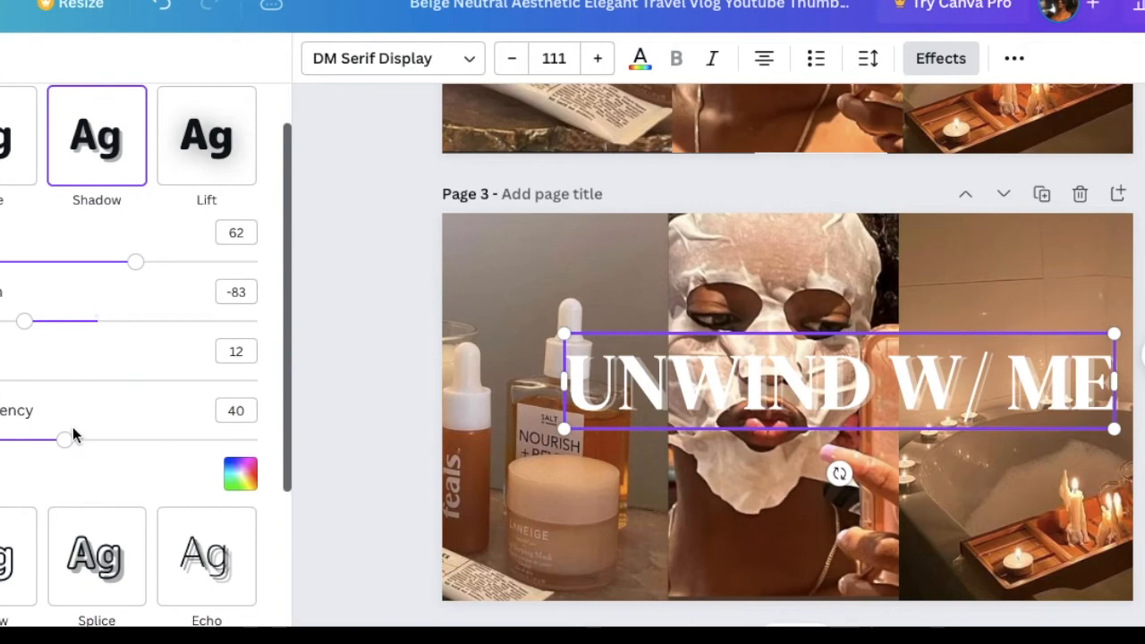
drag(60, 441, 20, 461)
click(386, 228)
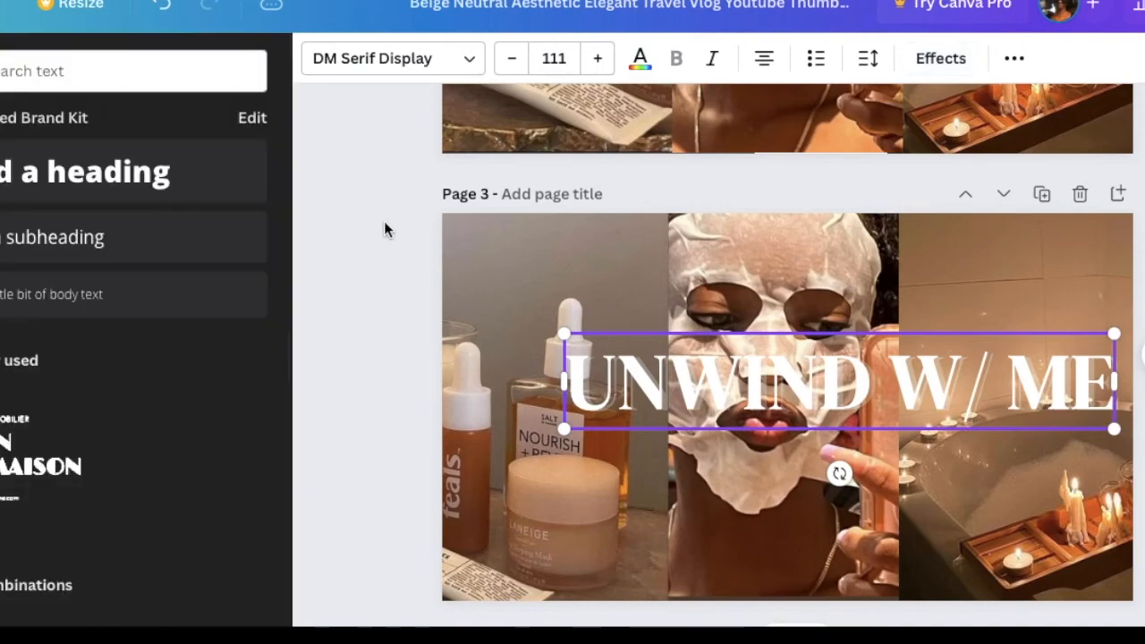
scroll(387, 229, down, 1)
click(384, 230)
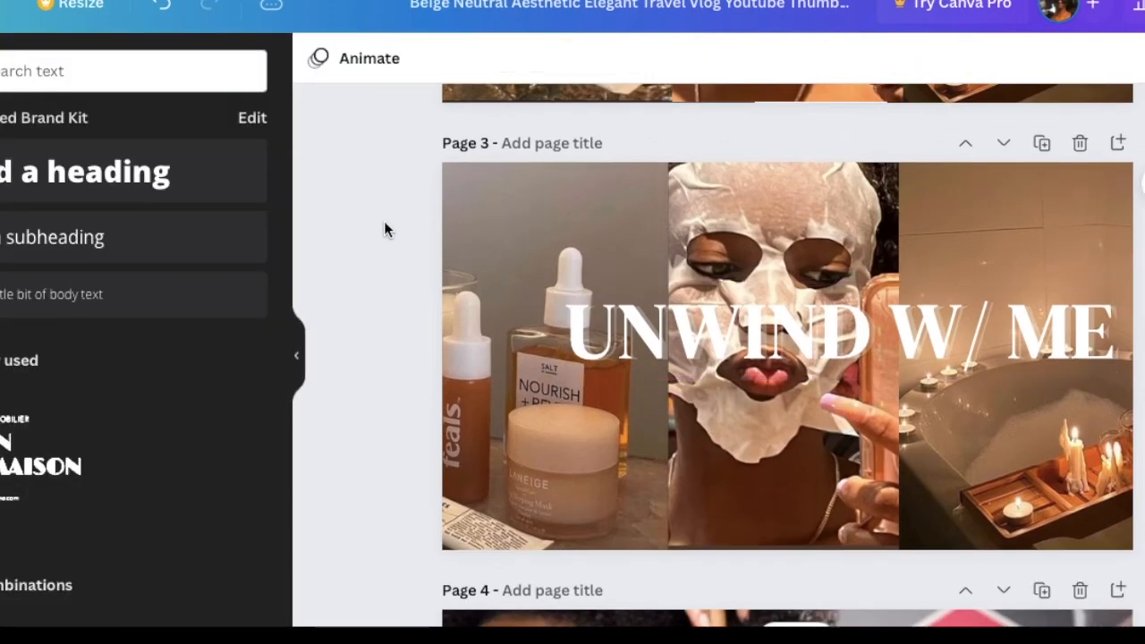
Step: Set the colour of the "UNWIND W/ ME" heading's shadow to dark brown
scroll(384, 230, up, 7)
scroll(384, 230, down, 3)
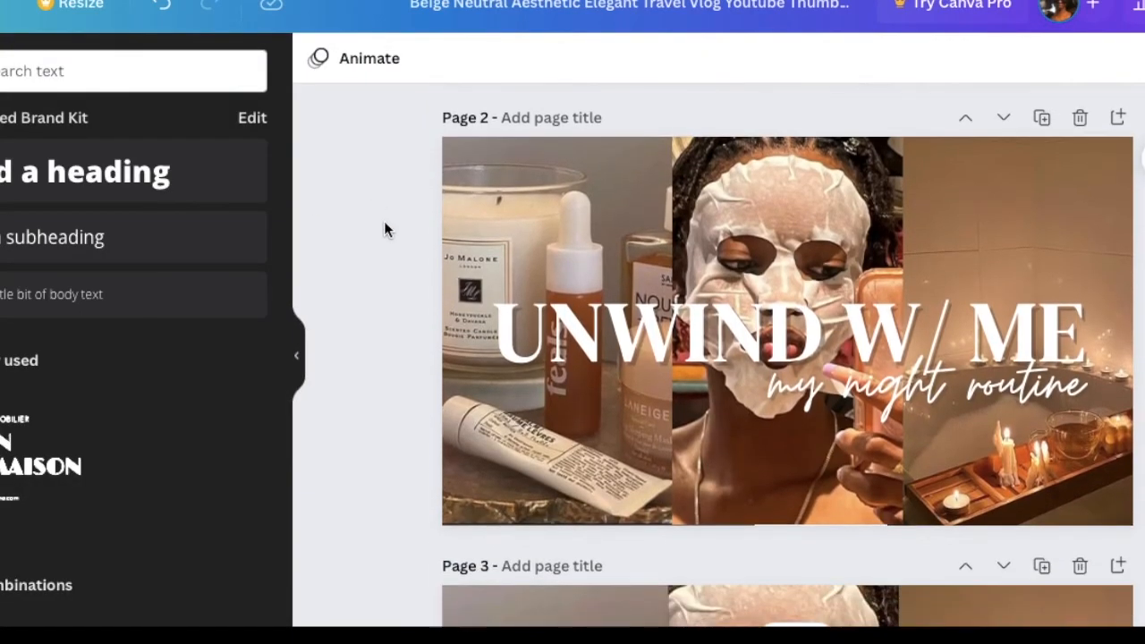
scroll(384, 230, down, 3)
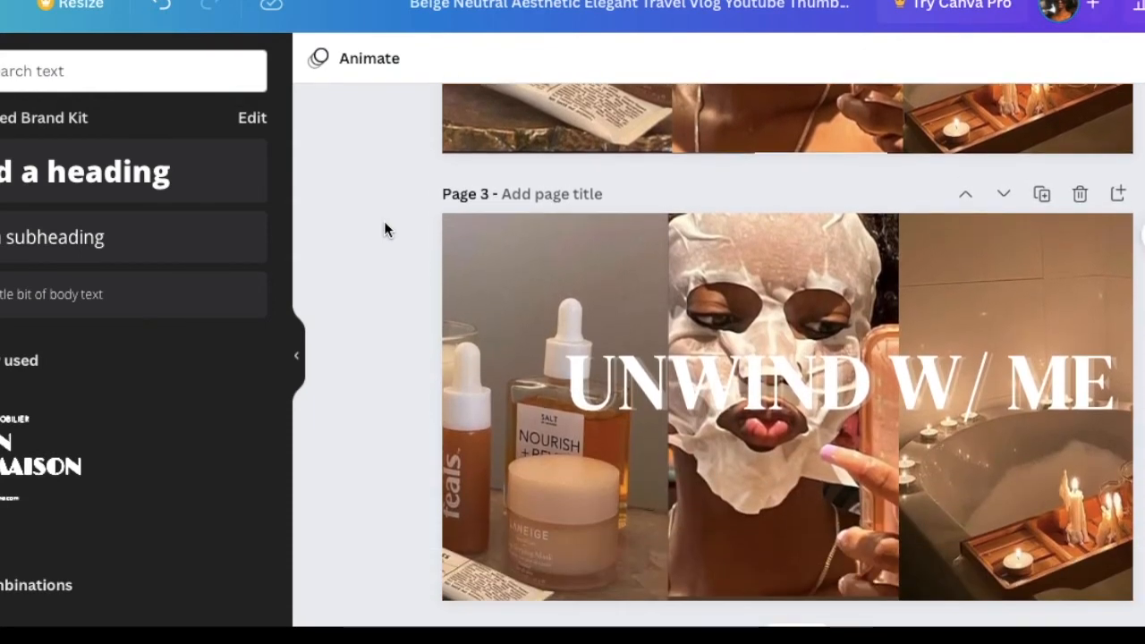
click(680, 380)
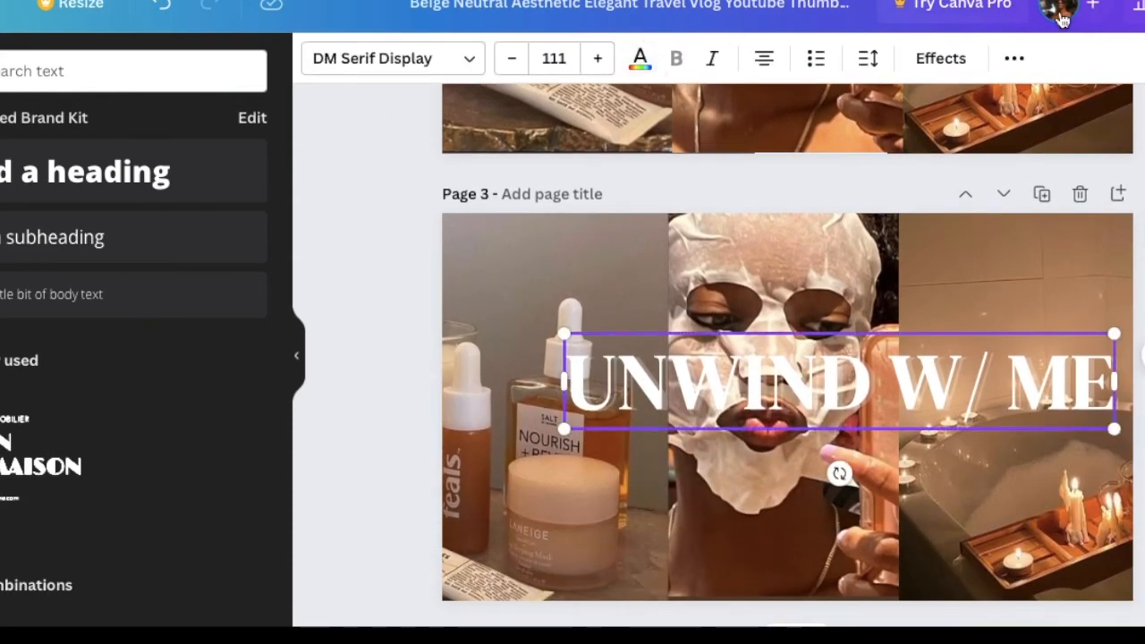
click(941, 63)
click(231, 541)
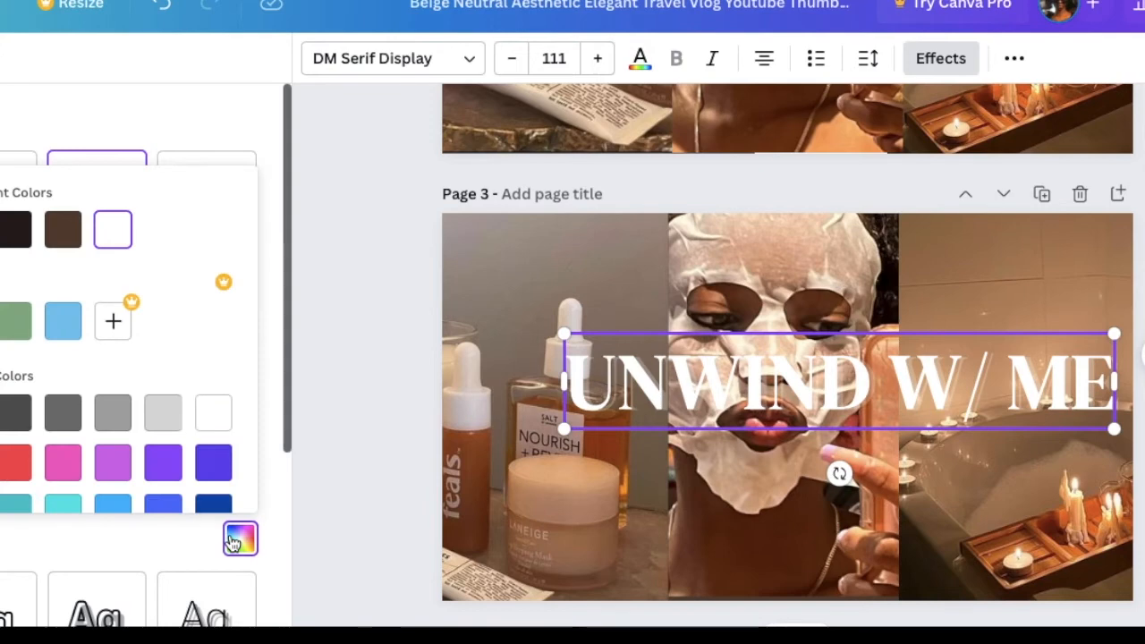
click(63, 229)
key(Escape)
key(Escape)
key(Escape)
Step: Add a subheading text box to page 3
scroll(334, 360, down, 1)
scroll(335, 360, up, 3)
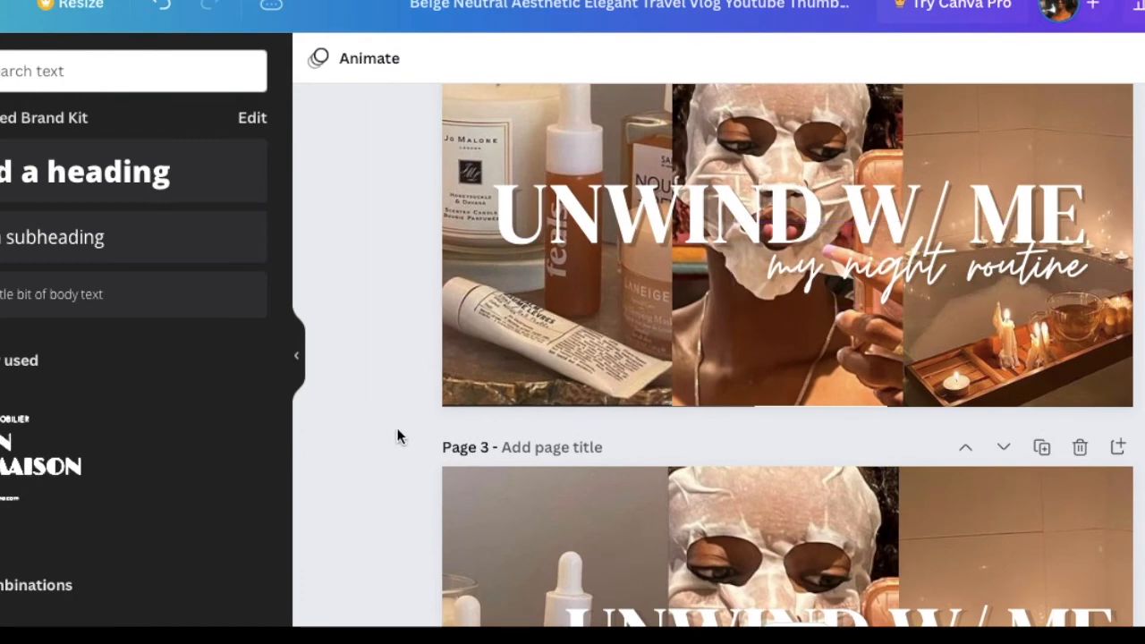
scroll(398, 437, down, 3)
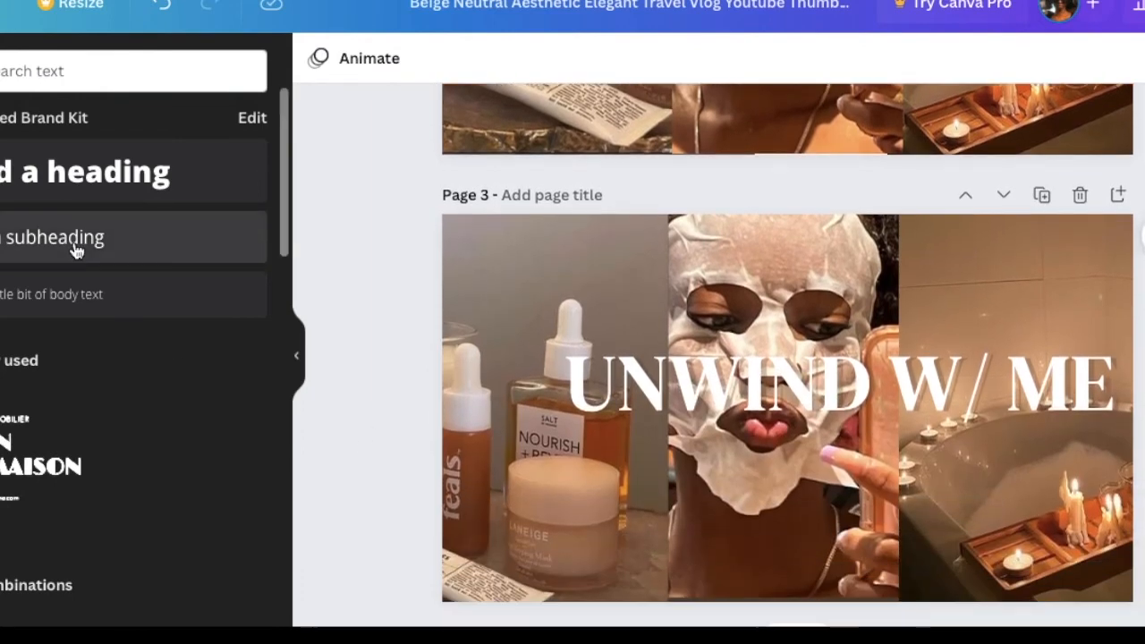
click(77, 251)
text(MY NIGHT)
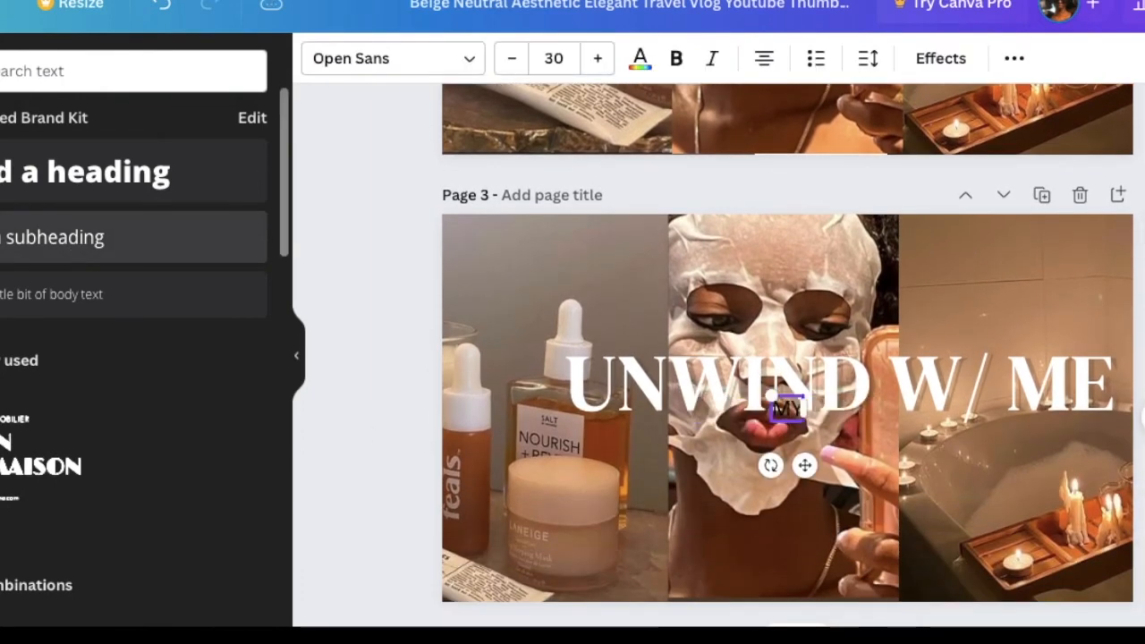
key(BackSpace)
key(BackSpace)
key(BackSpace)
key(BackSpace)
key(BackSpace)
key(BackSpace)
key(BackSpace)
key(BackSpace)
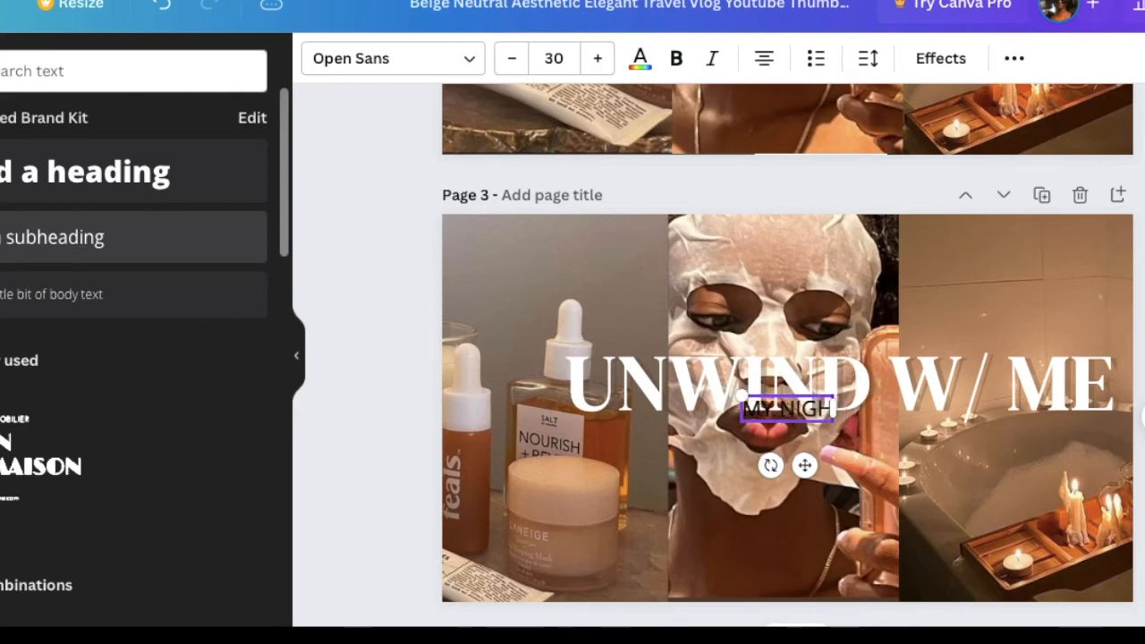
Step: Enter "my night routine" in lowercase as the subheading and set its font to Moontime
text(my n)
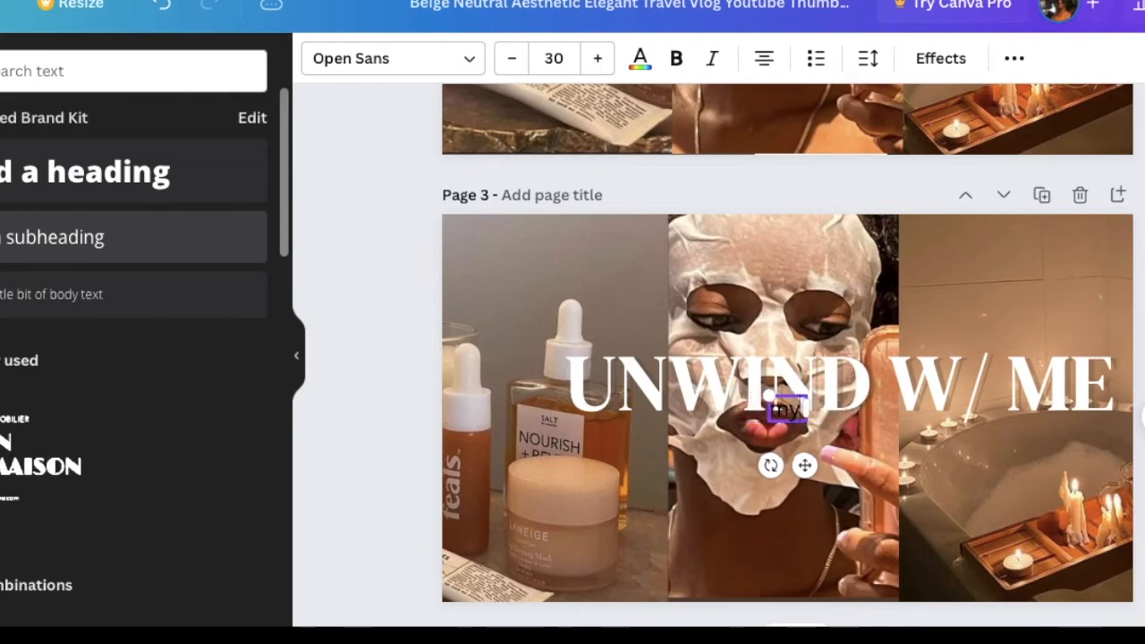
text(ight routine)
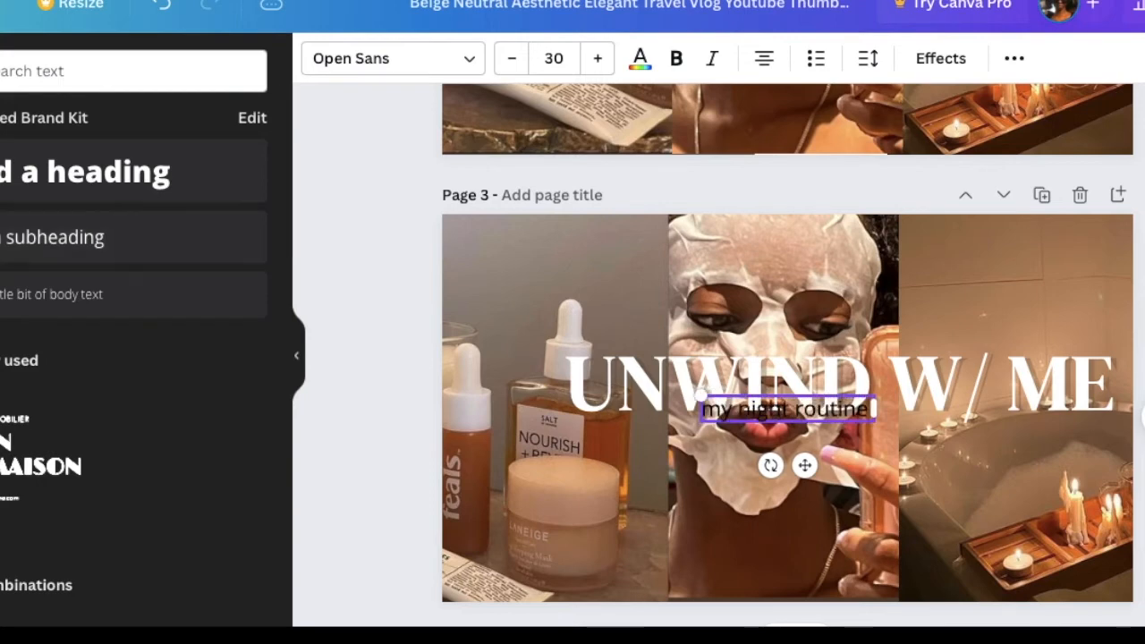
click(309, 61)
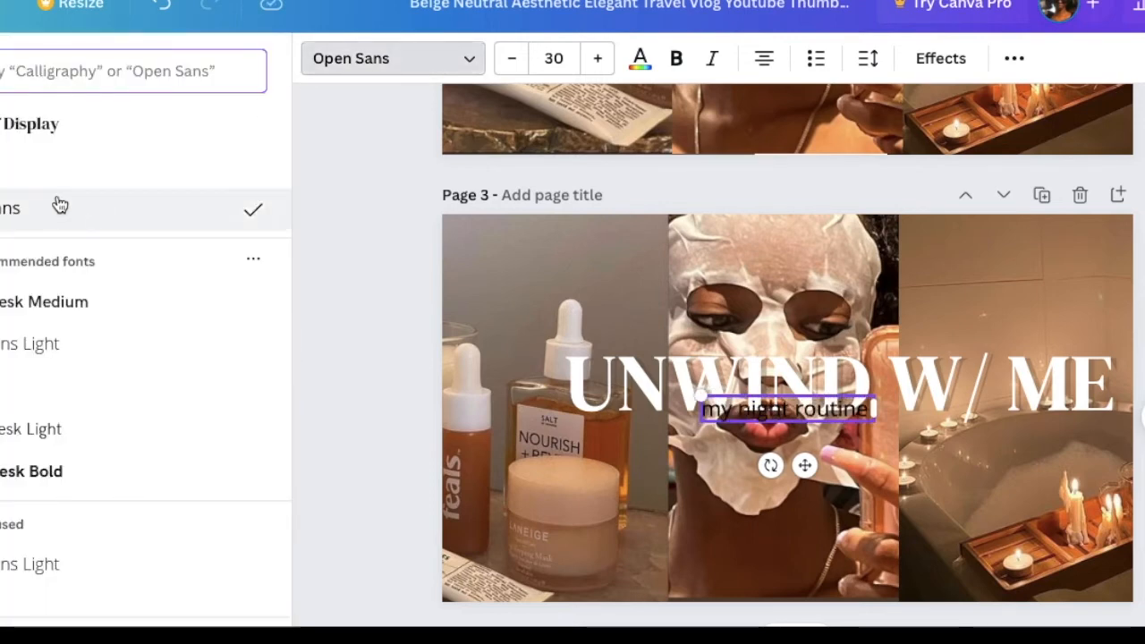
click(28, 167)
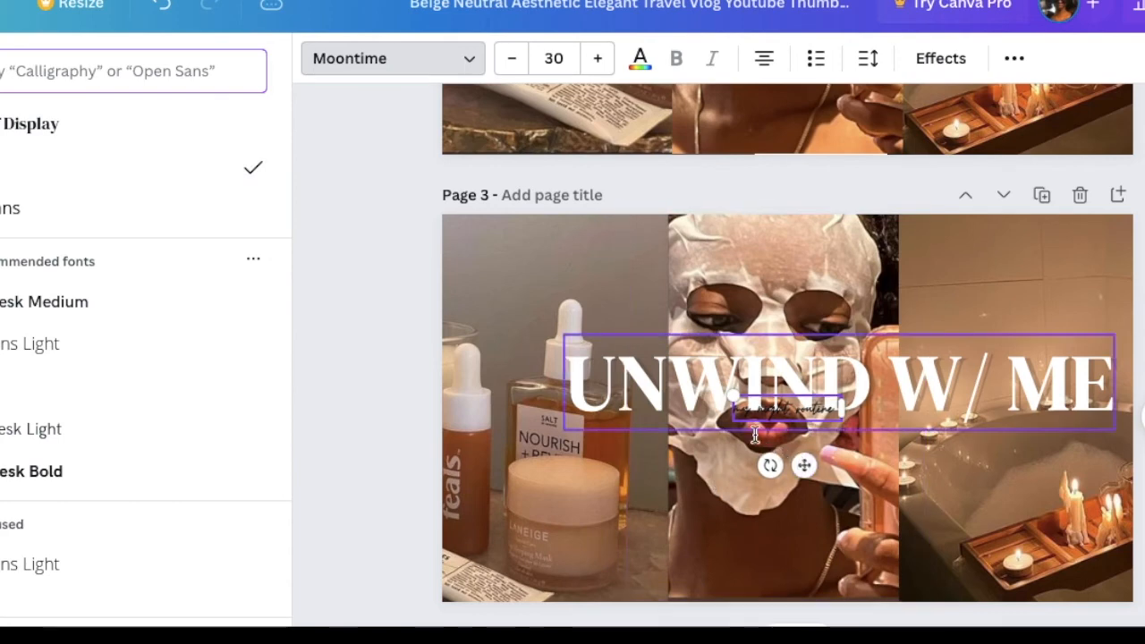
Step: Enlarge the subheading to about size 82.6 and place it just beneath the heading, aligned with the heading's right edge
drag(730, 397, 638, 374)
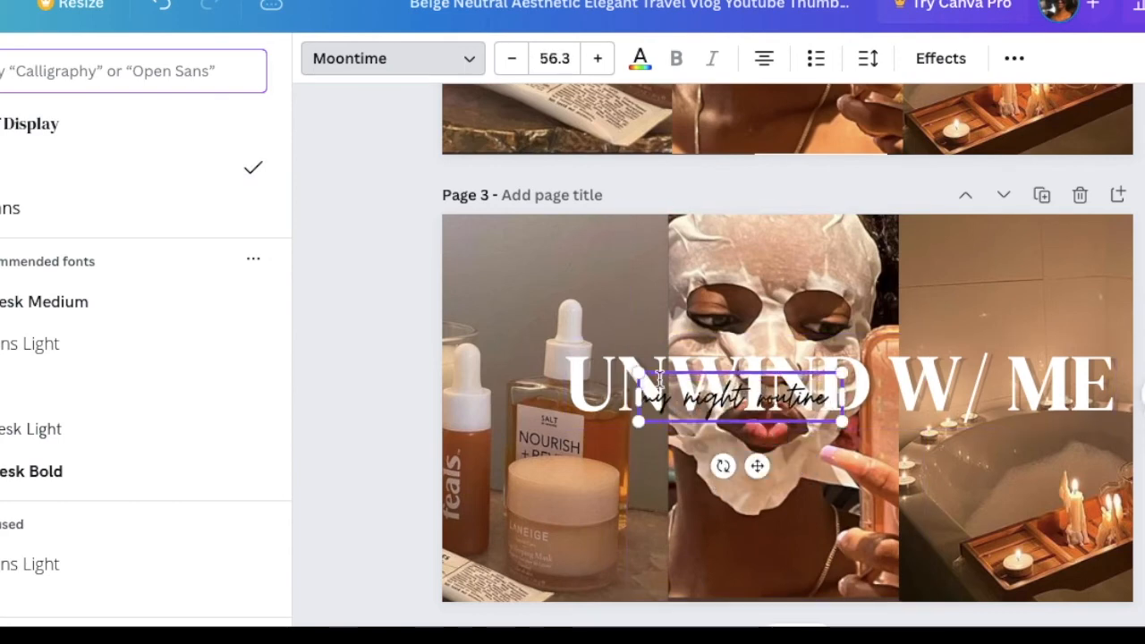
drag(757, 467, 958, 501)
drag(906, 448, 907, 447)
drag(799, 409, 742, 388)
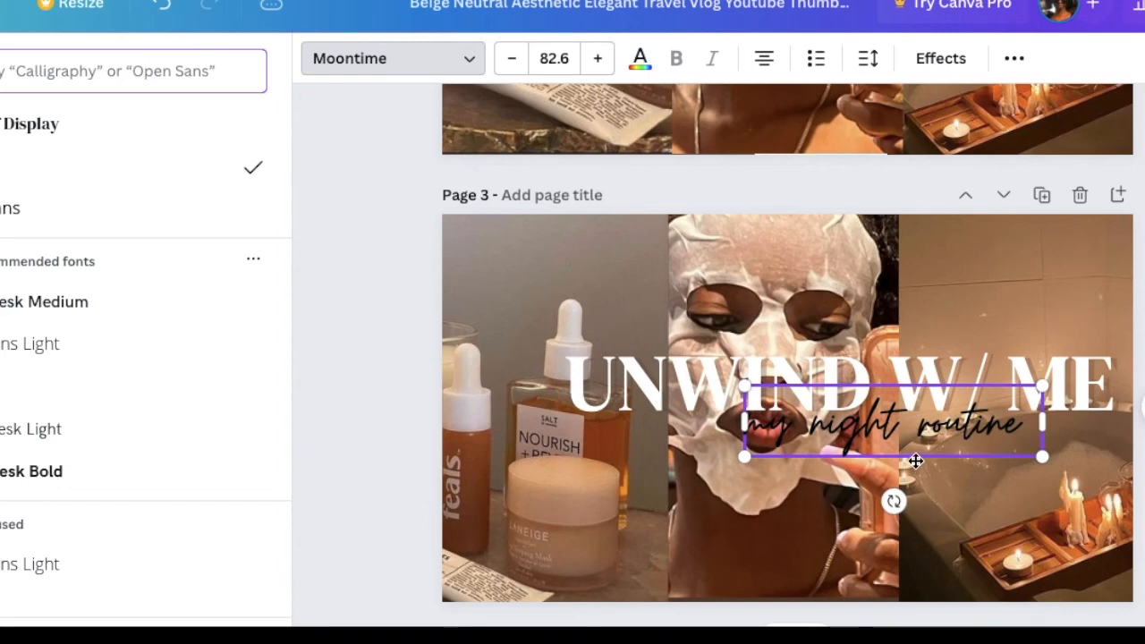
drag(915, 459, 982, 463)
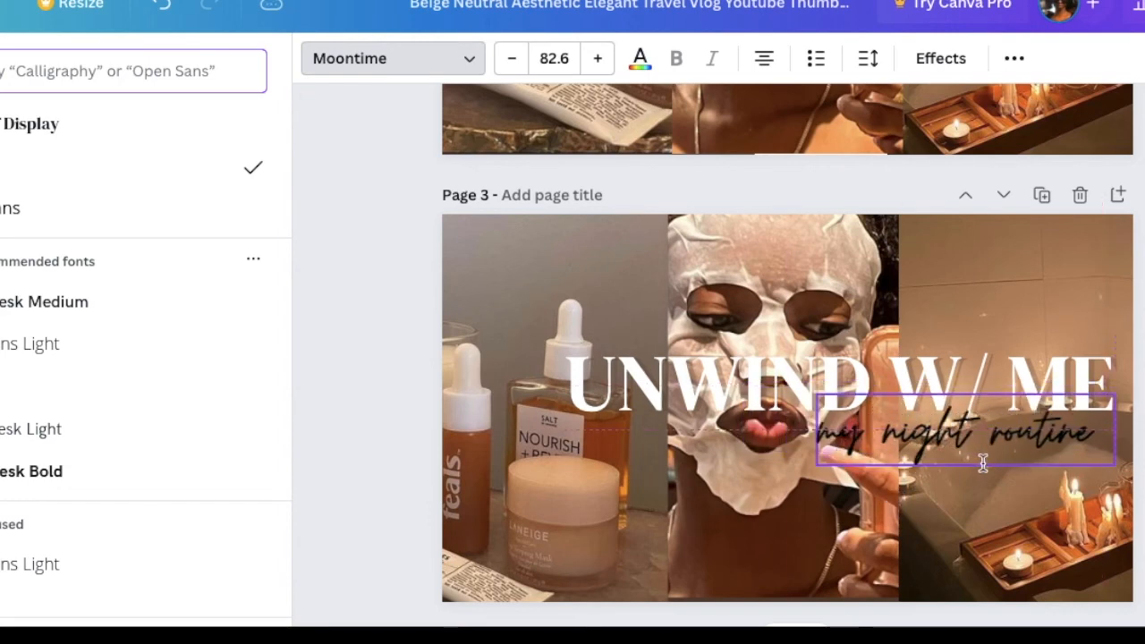
Step: Colour the "my night routine" subheading white
click(643, 57)
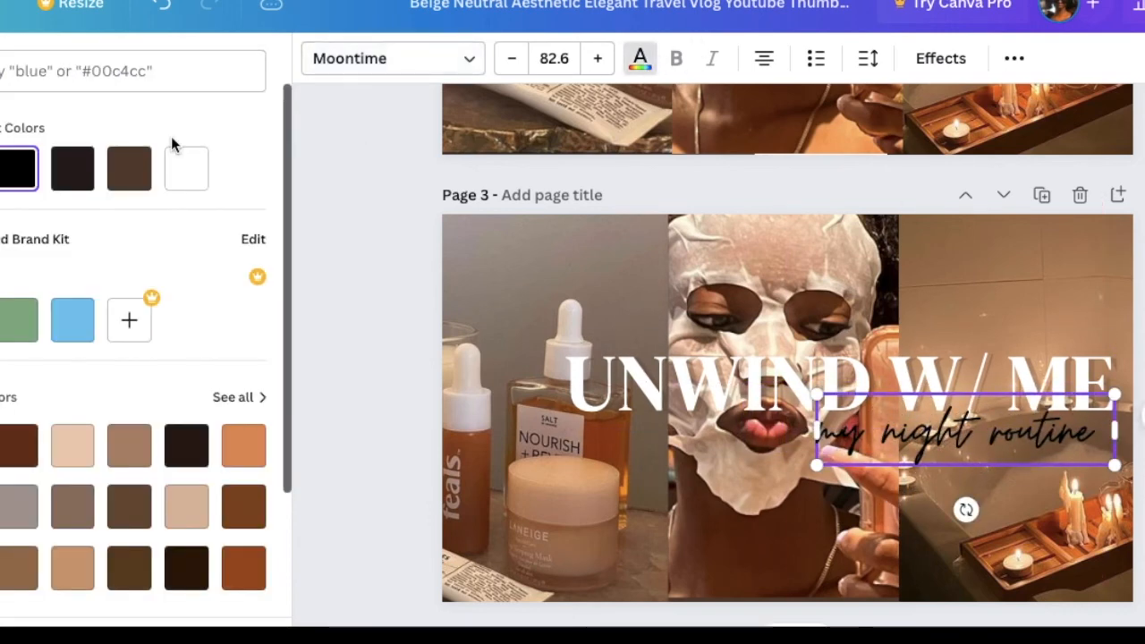
click(187, 170)
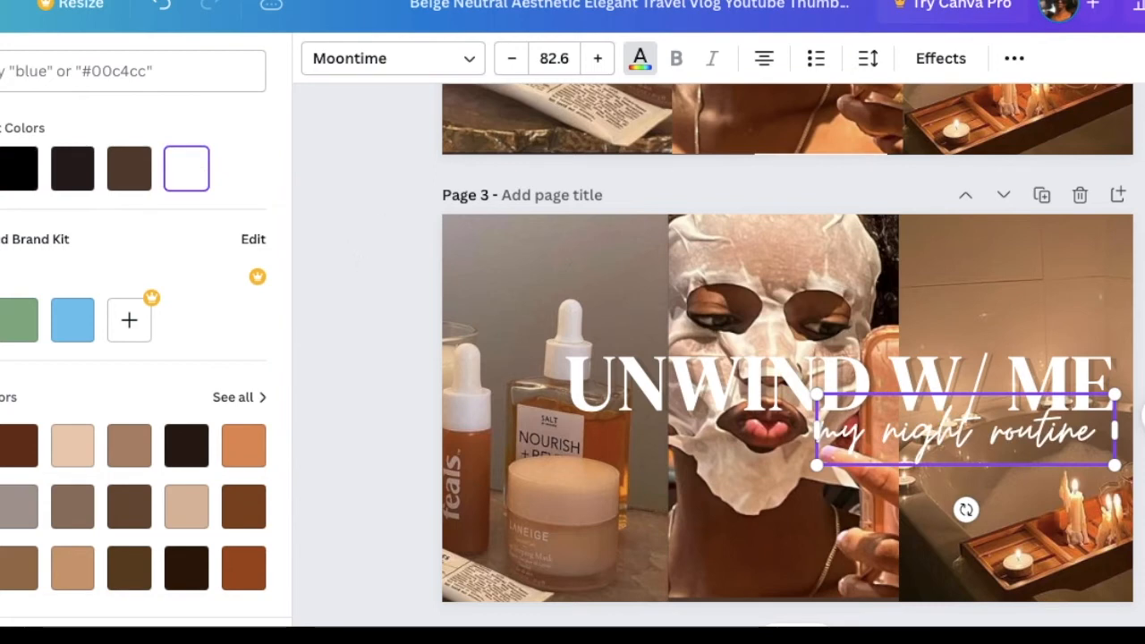
scroll(714, 307, up, 3)
scroll(709, 308, down, 2)
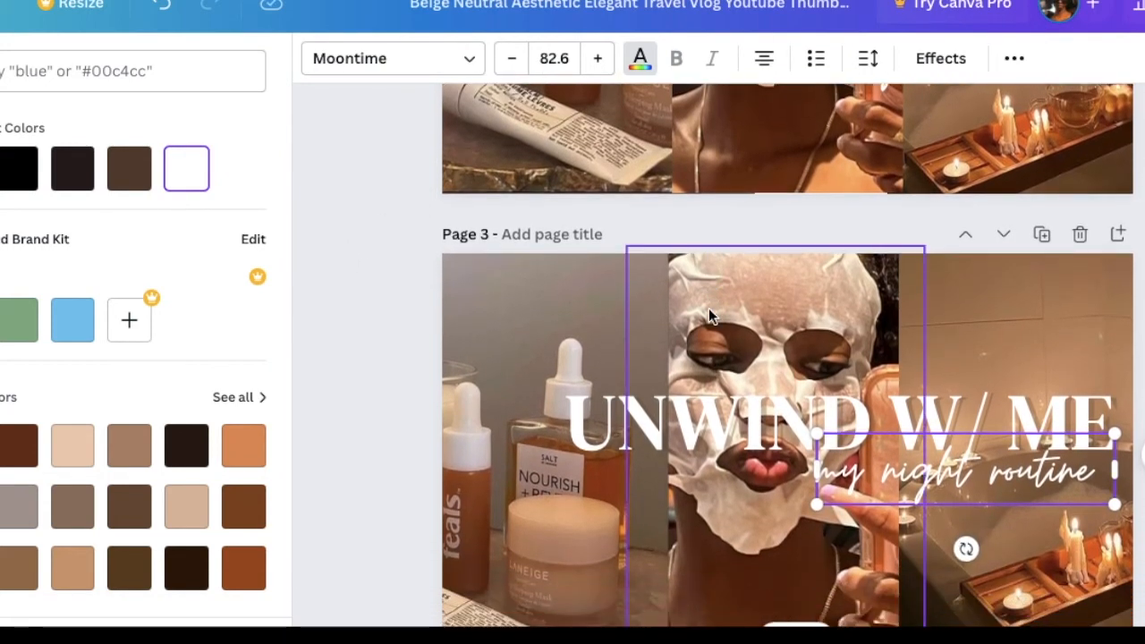
click(383, 251)
Step: Compare the recreated thumbnail on page 3 with the original design on page 2
scroll(384, 252, down, 2)
scroll(384, 253, down, 1)
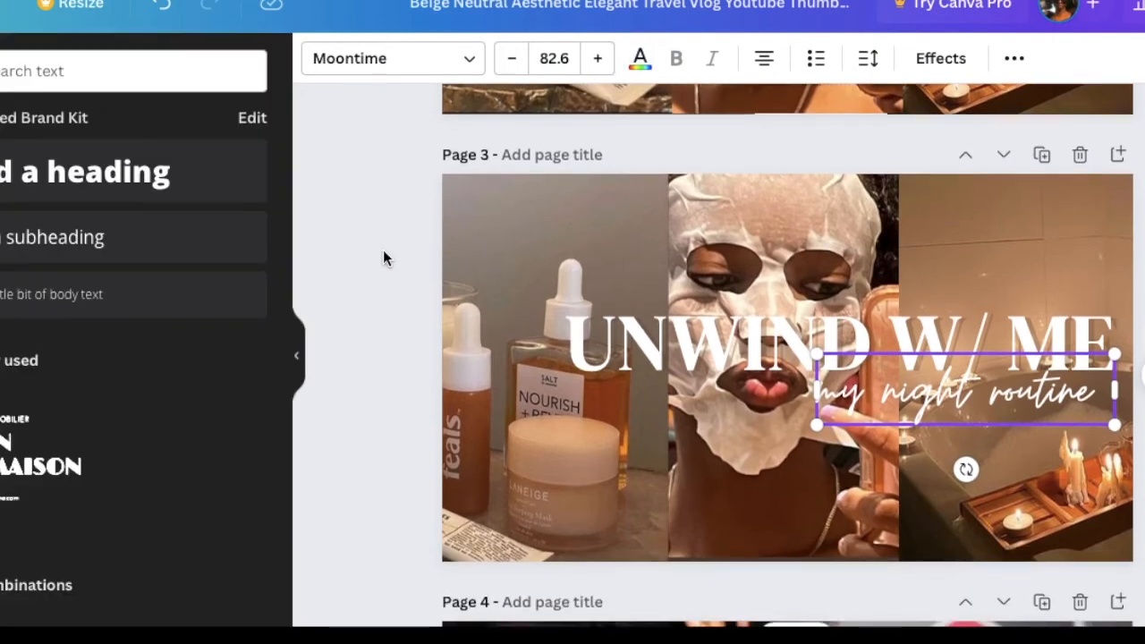
click(383, 252)
scroll(384, 256, down, 1)
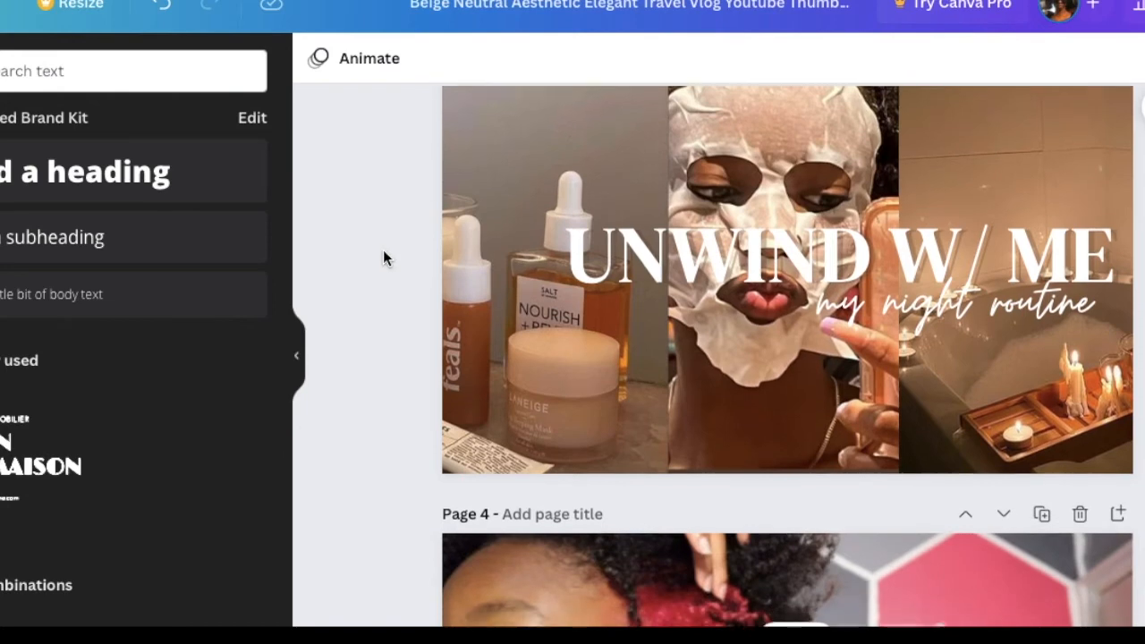
scroll(384, 257, up, 1)
scroll(383, 258, up, 4)
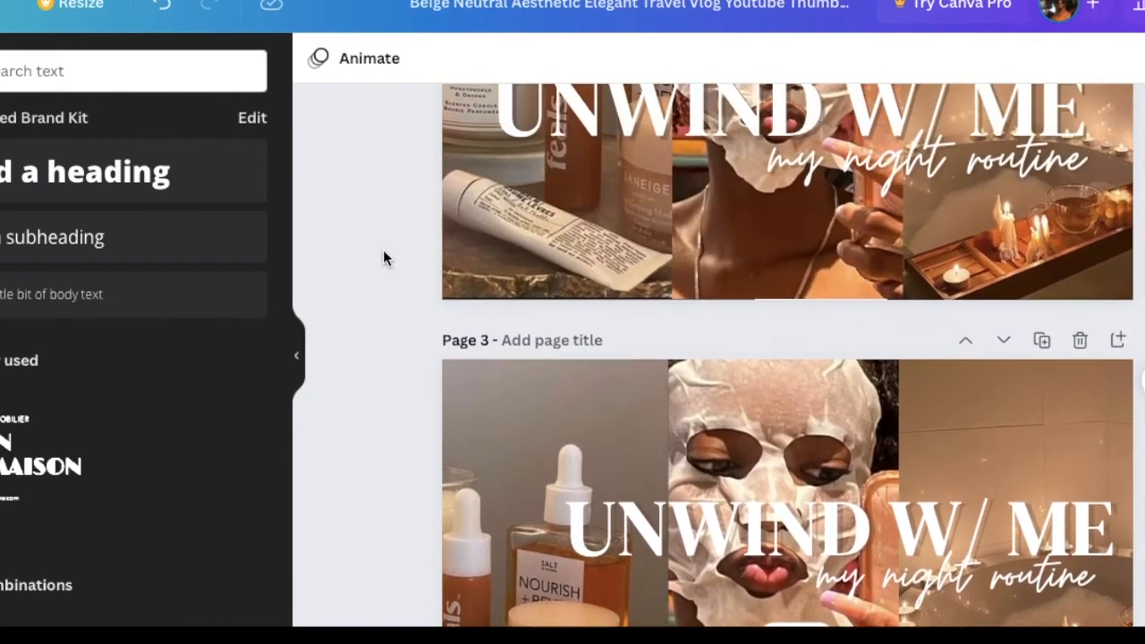
scroll(383, 259, down, 2)
scroll(383, 258, down, 4)
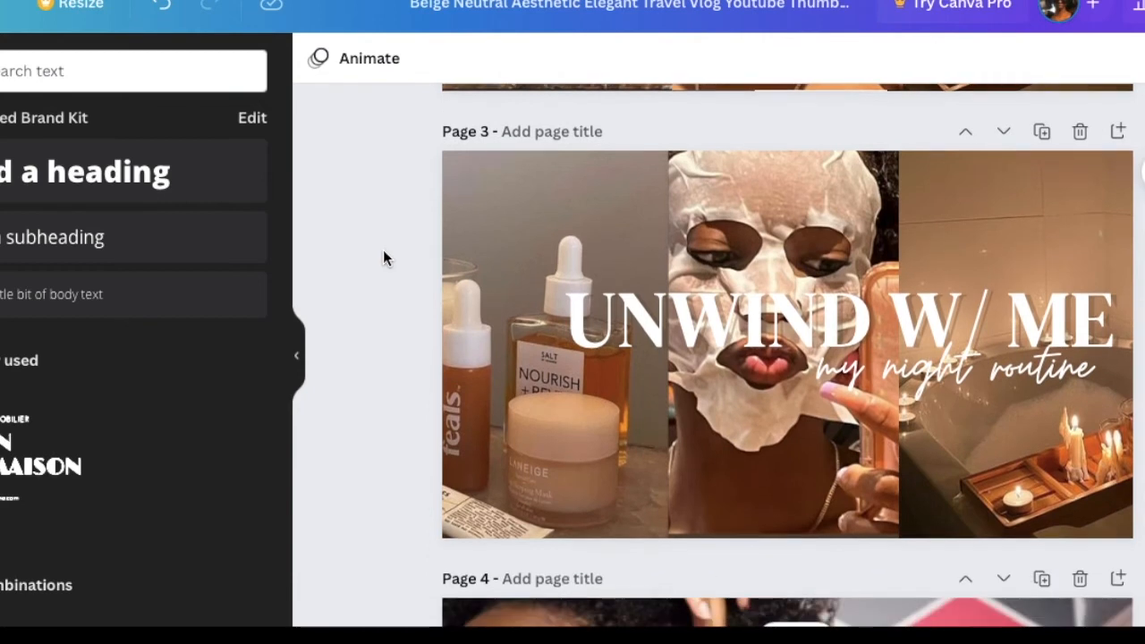
scroll(383, 258, down, 2)
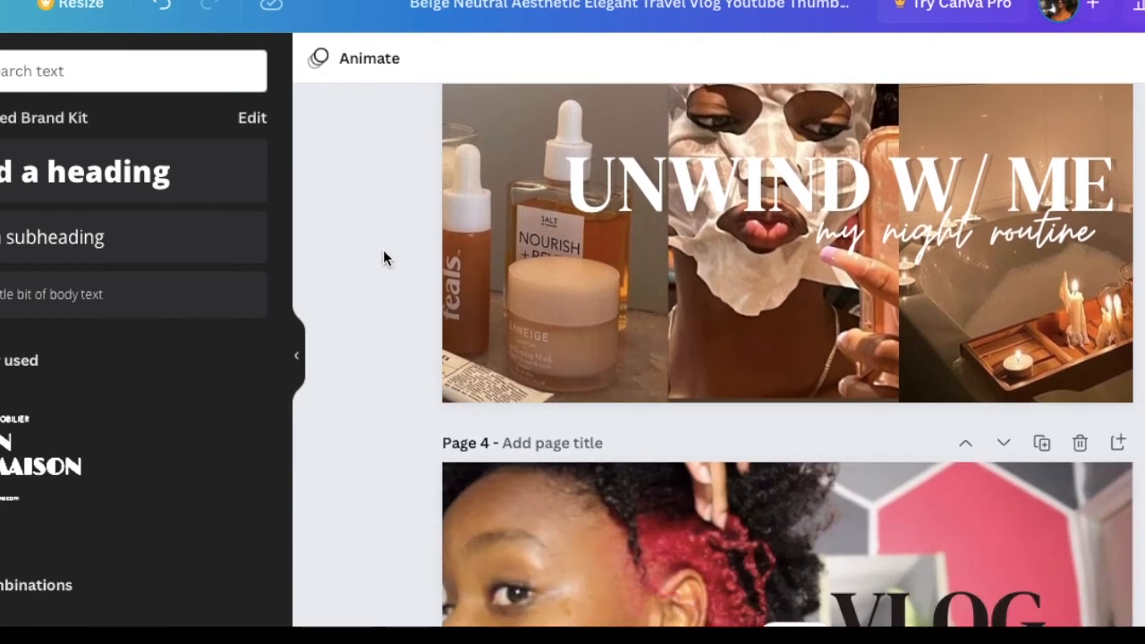
Step: Examine the title and subtitle styling of the "DAYS IN MY LIFE" thumbnails on pages 6 and 7
scroll(383, 259, down, 7)
scroll(383, 259, down, 5)
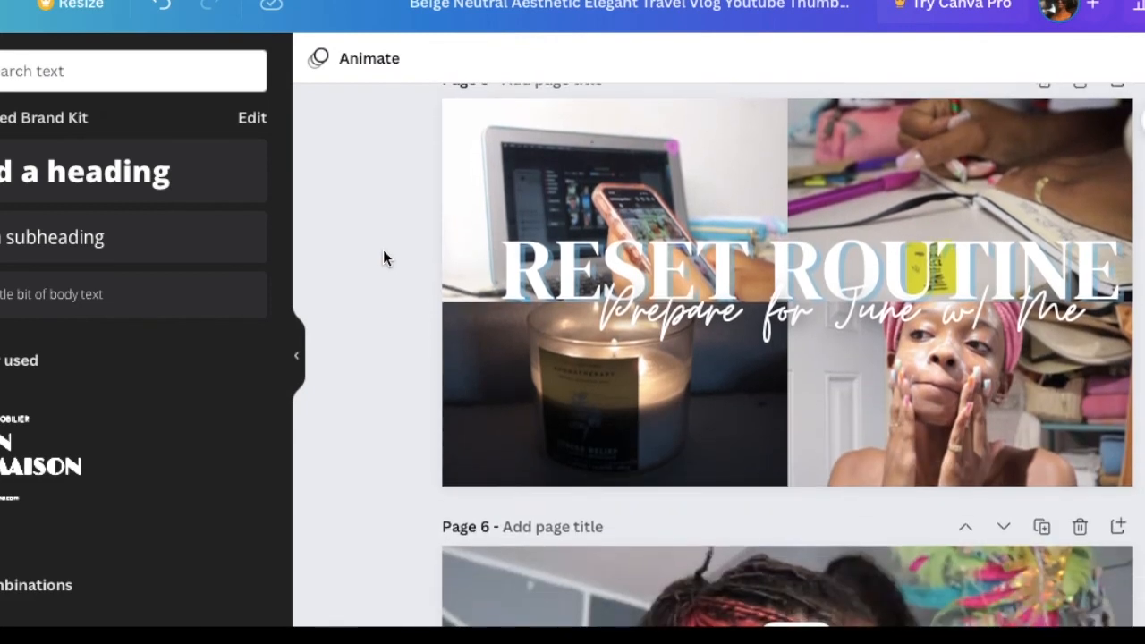
scroll(383, 259, down, 12)
scroll(383, 258, down, 1)
scroll(383, 258, up, 1)
scroll(383, 259, down, 1)
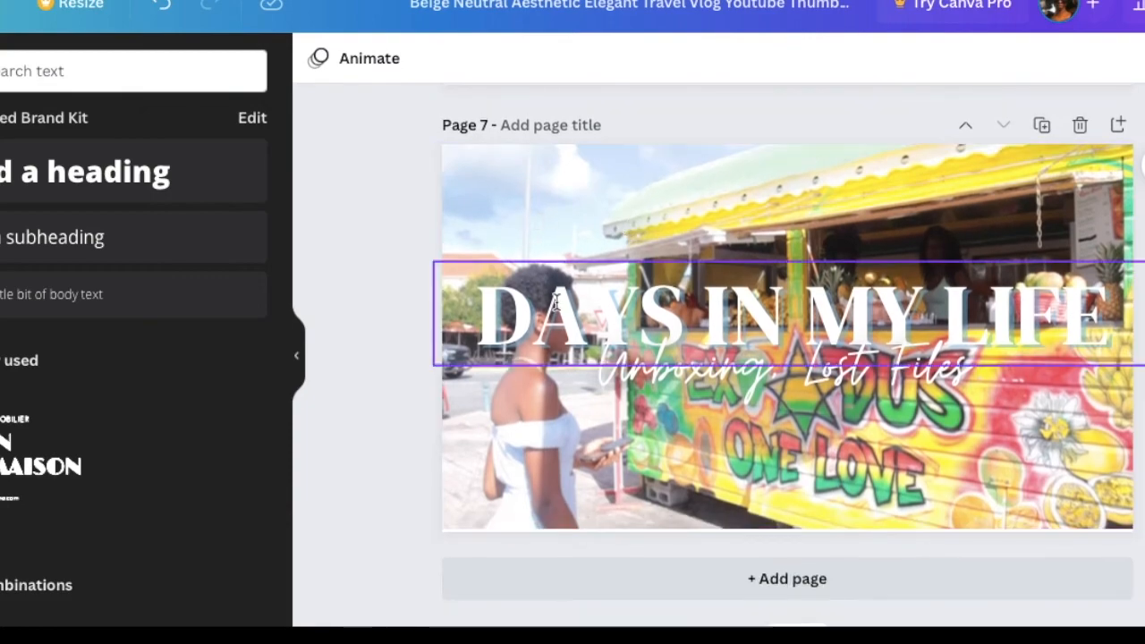
click(555, 302)
click(380, 226)
scroll(380, 226, up, 5)
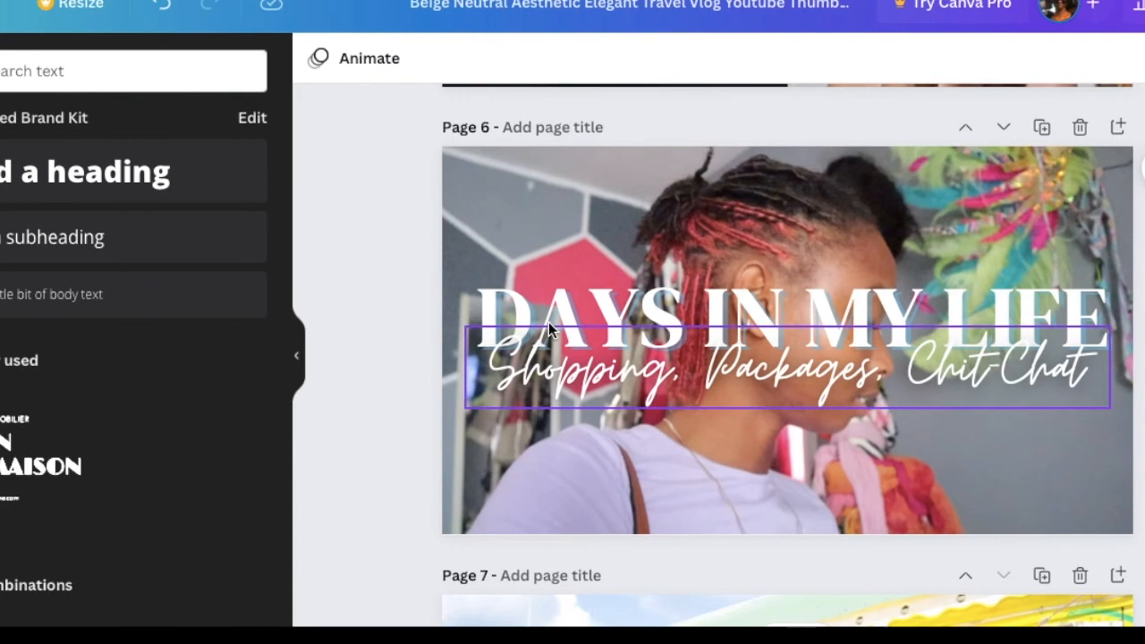
click(549, 331)
click(401, 169)
Step: Inspect the heading and script subtitle of the "RESET ROUTINE" thumbnail on page 5, and look over the page 4 design
scroll(402, 175, up, 3)
scroll(403, 176, up, 3)
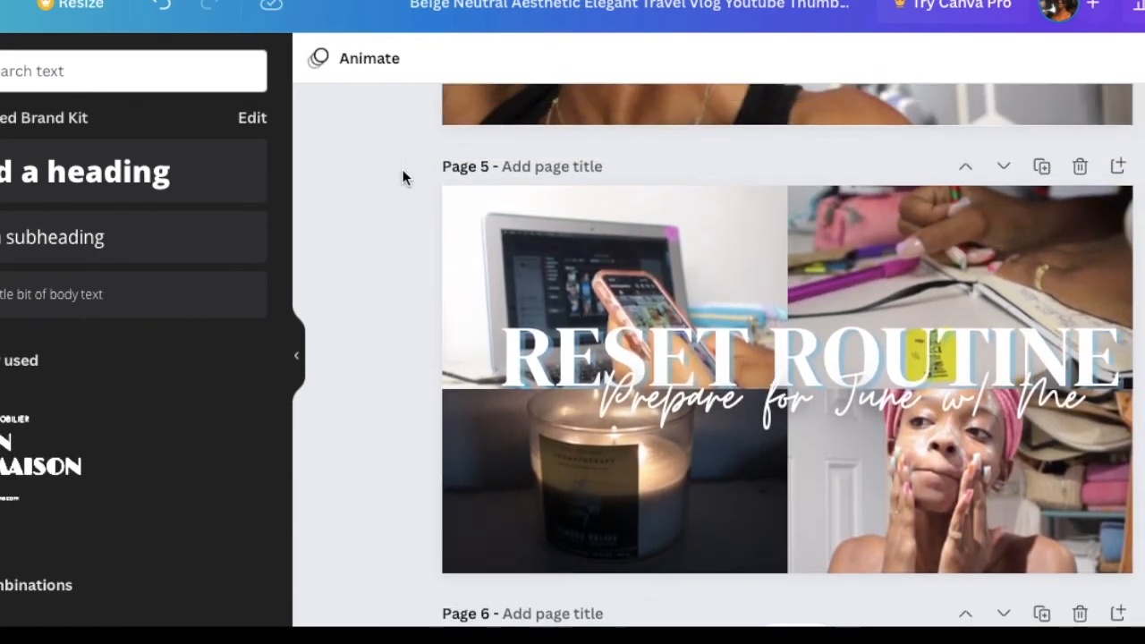
click(614, 402)
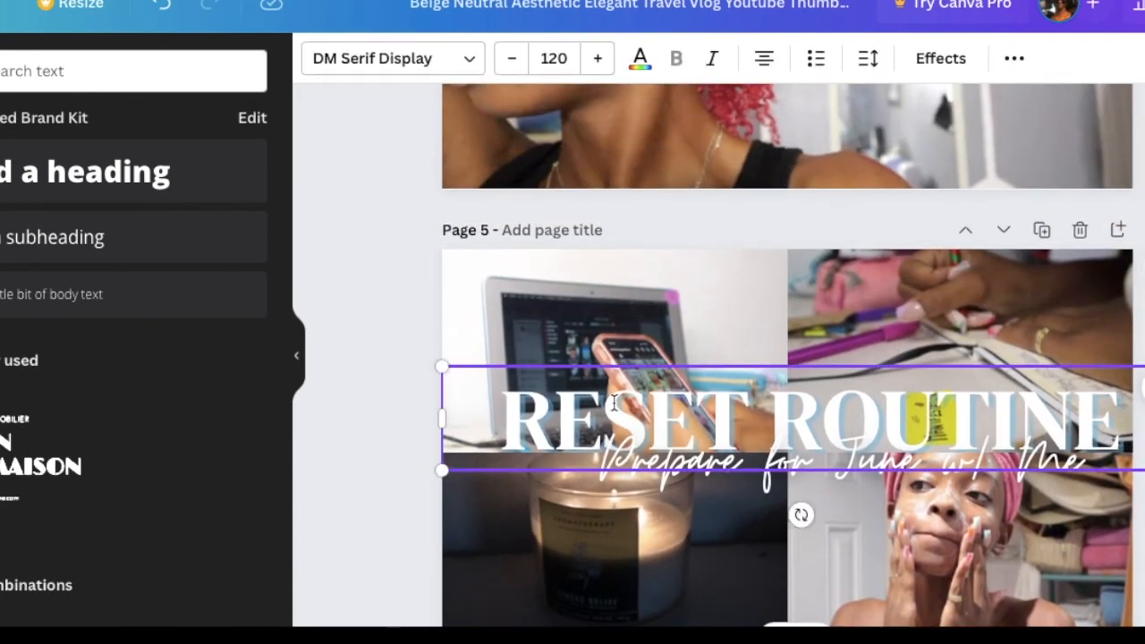
click(660, 474)
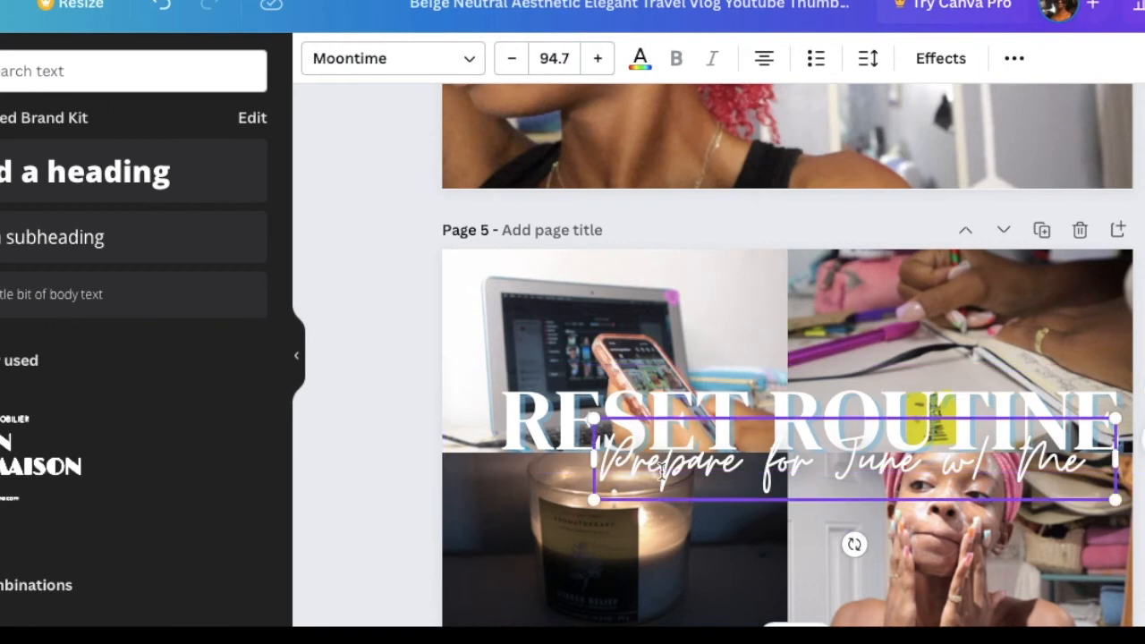
scroll(409, 281, up, 5)
click(409, 281)
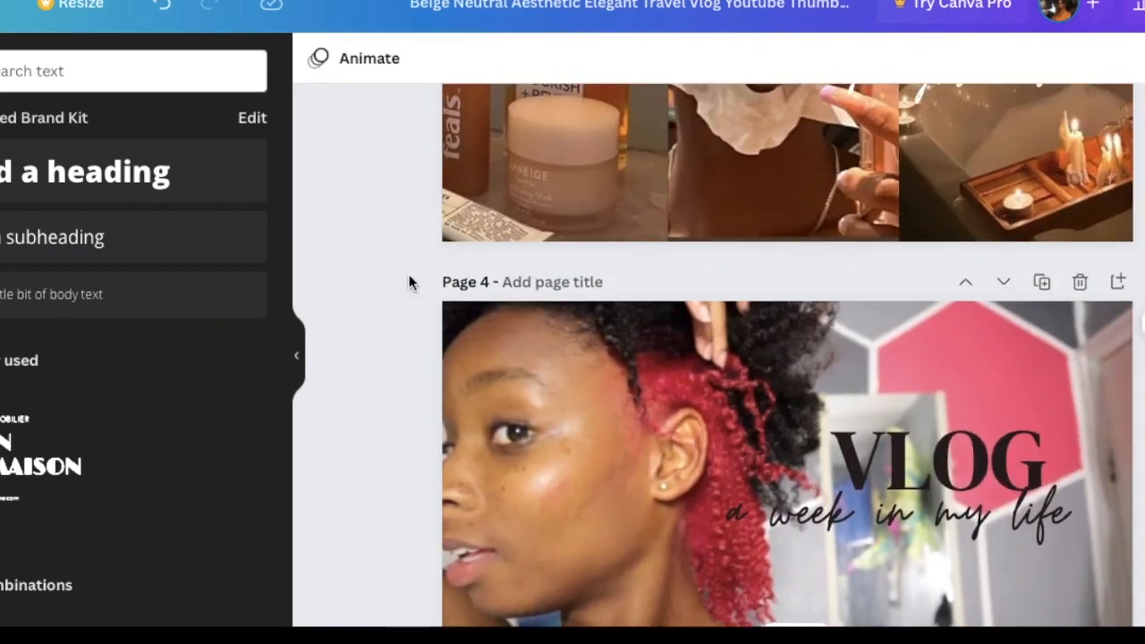
scroll(409, 281, up, 8)
scroll(409, 281, up, 5)
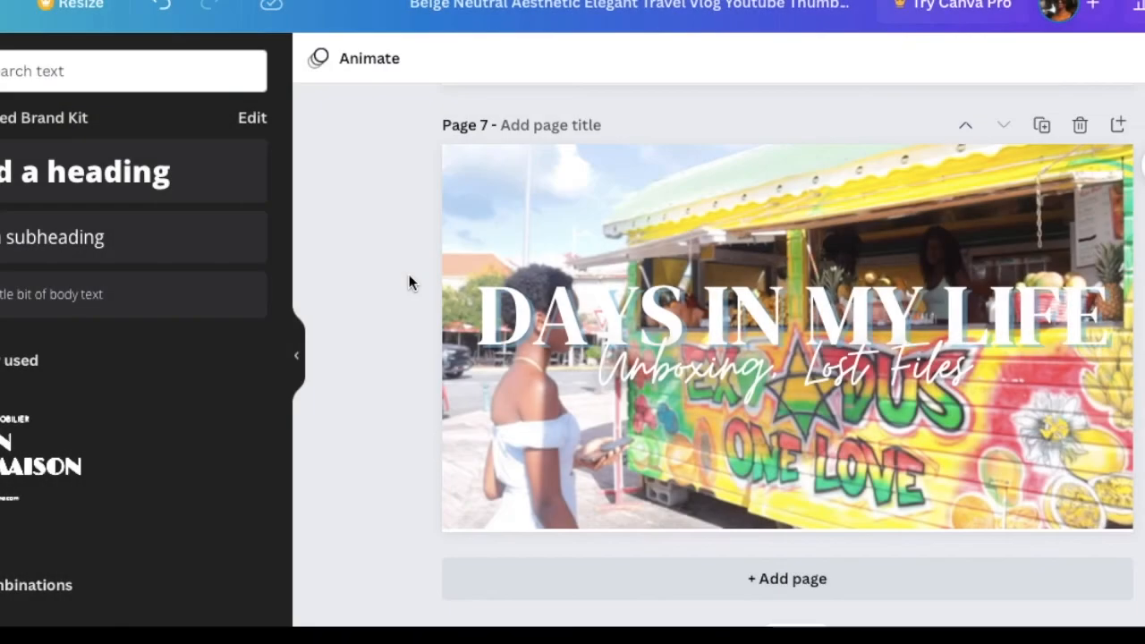
Step: Duplicate page 7, the "DAYS IN MY LIFE" food-stand thumbnail
click(600, 224)
click(391, 229)
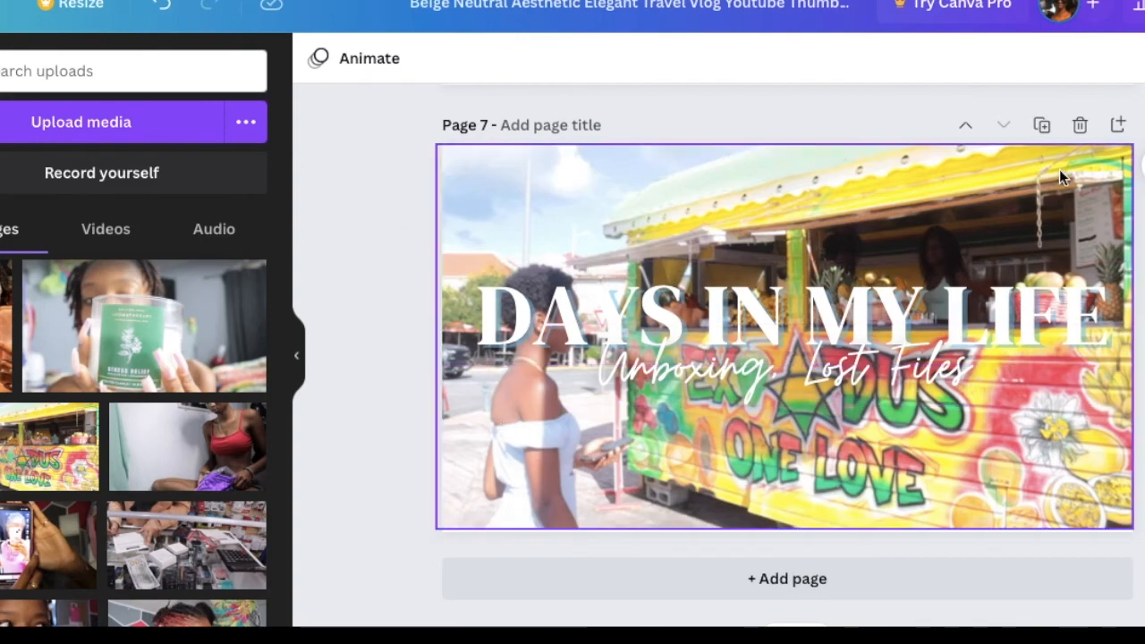
click(1042, 126)
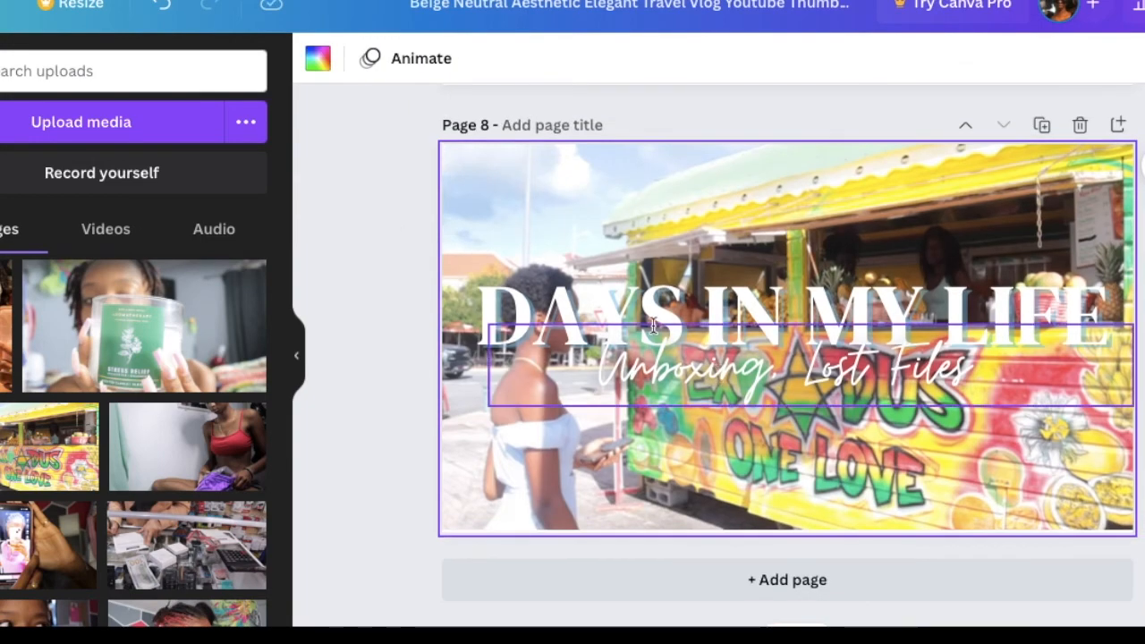
Step: Delete the heading, the subtitle and the background photo from page 8 to leave a blank page
click(698, 368)
click(644, 313)
key(Delete)
click(685, 365)
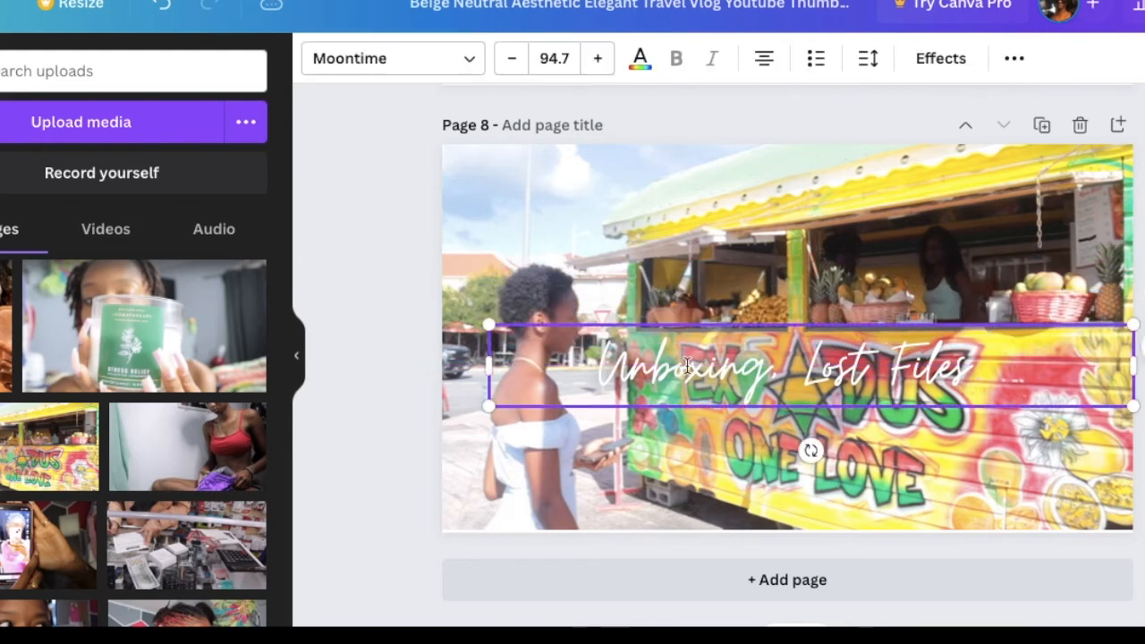
key(Delete)
key(Delete)
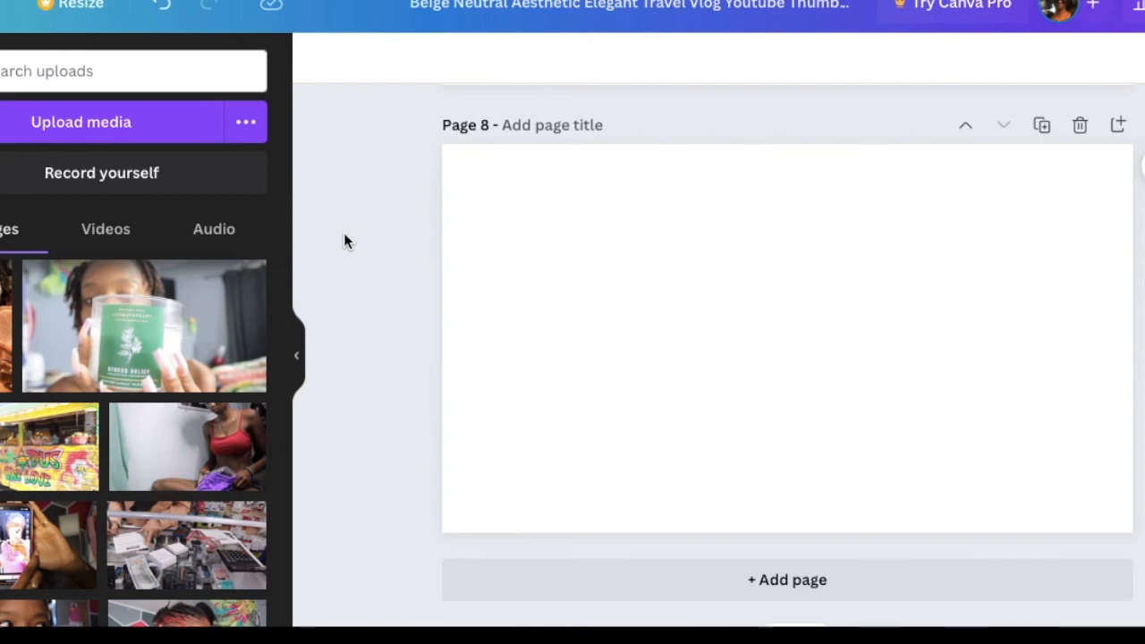
Step: Place the uploaded food-stand photo on page 8 and enlarge it to fill the whole page as background
click(20, 459)
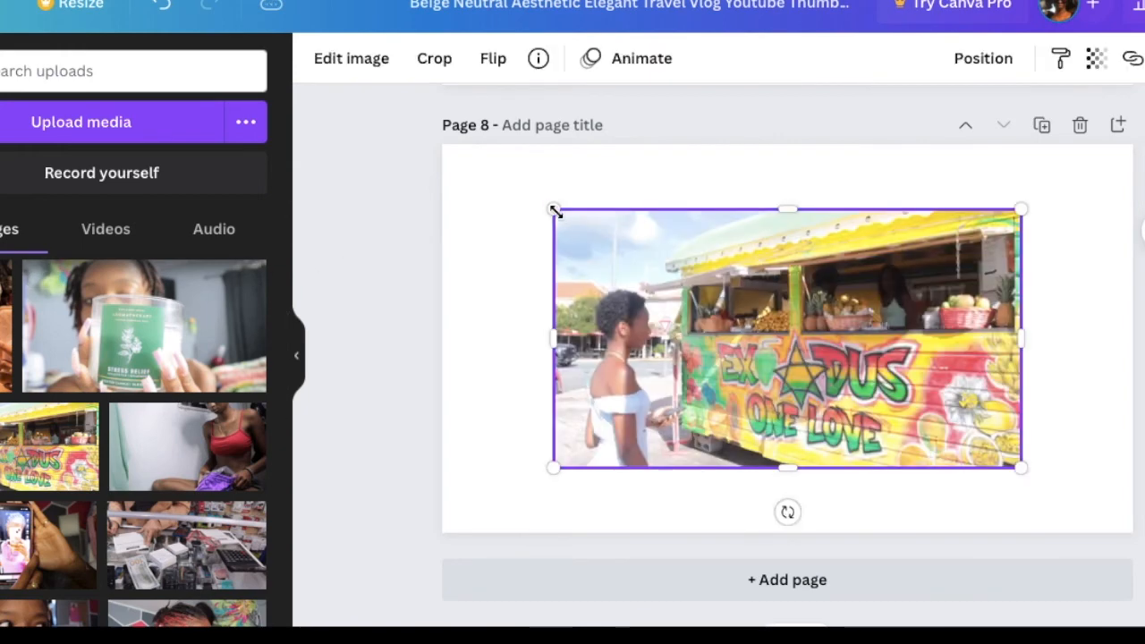
drag(550, 208, 442, 148)
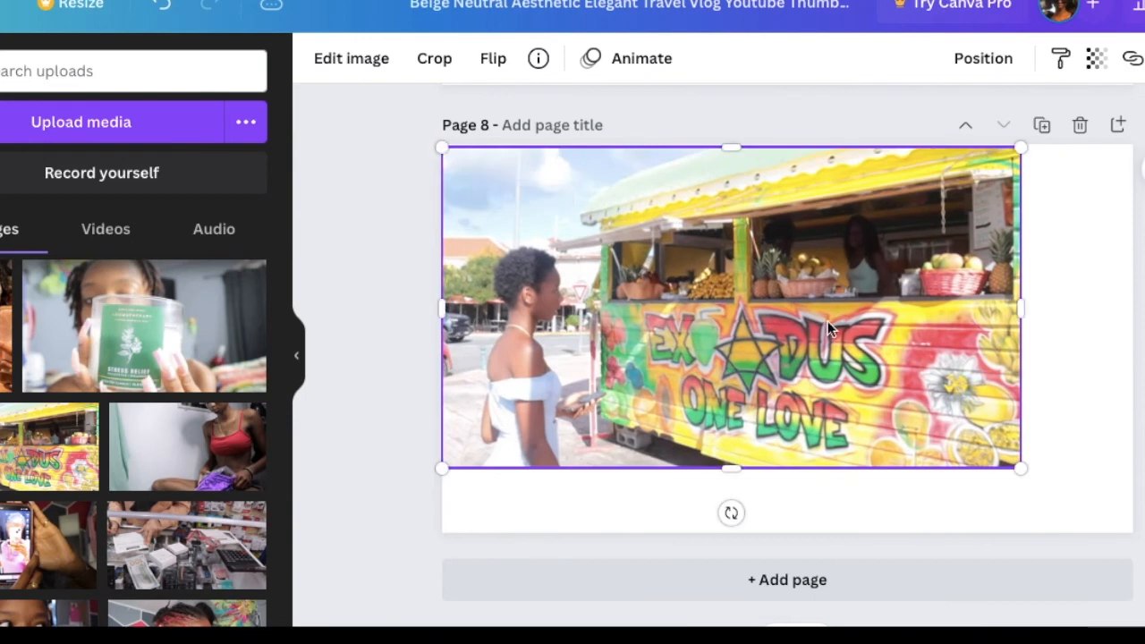
drag(828, 321, 828, 318)
drag(1021, 464, 1140, 534)
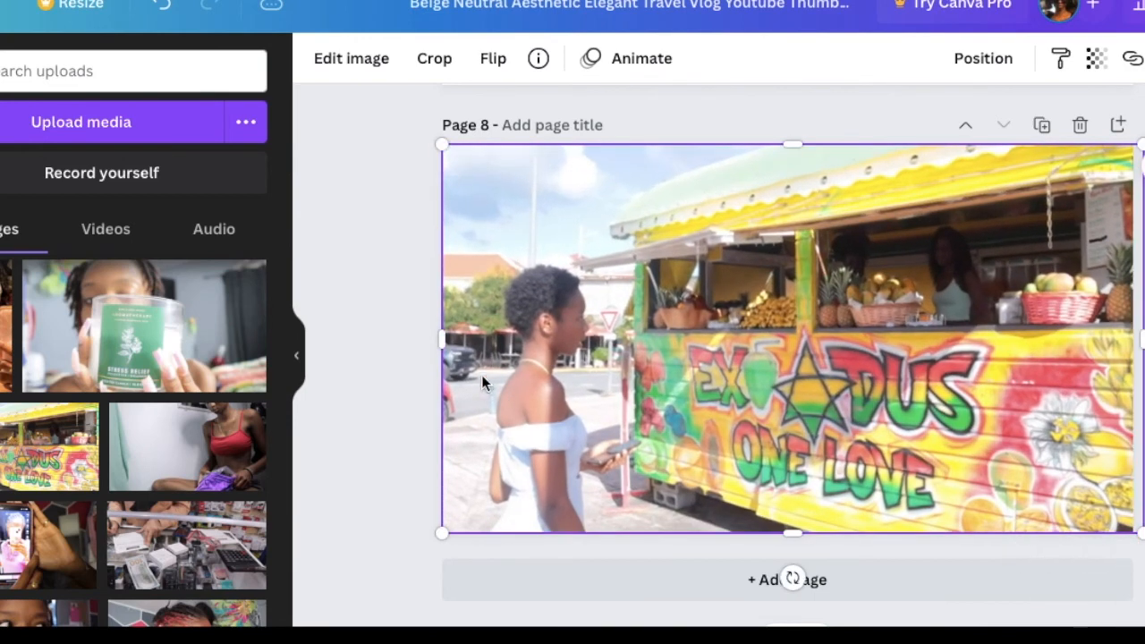
click(398, 339)
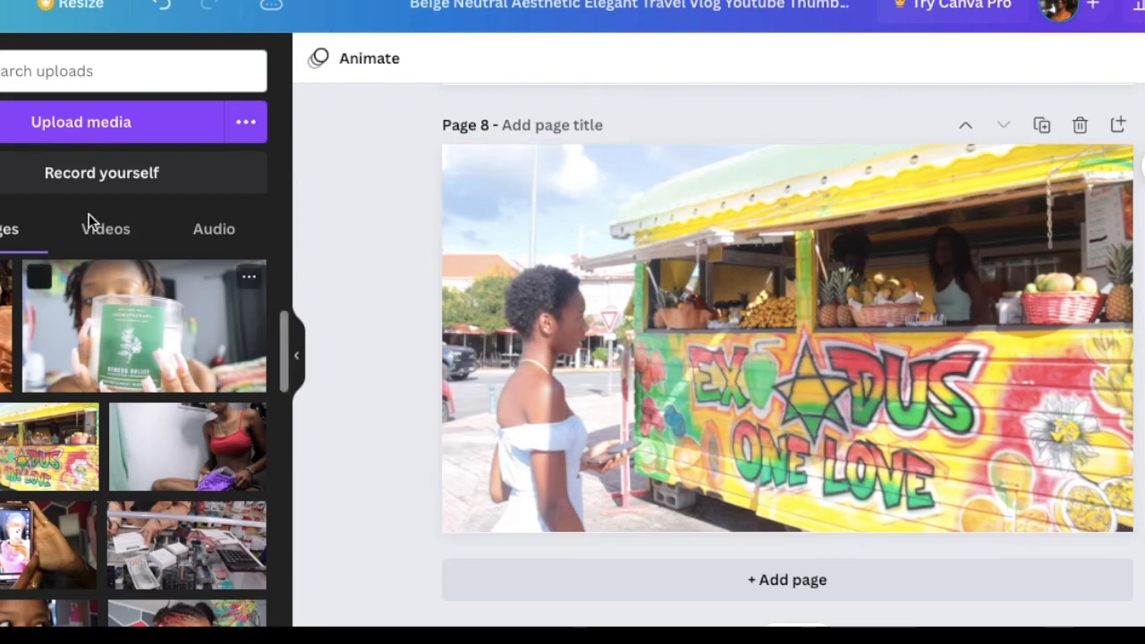
Step: Add the heading "DAYS IN MY LIFE" to page 8 and enlarge it to about size 101 across the photo
click(0, 303)
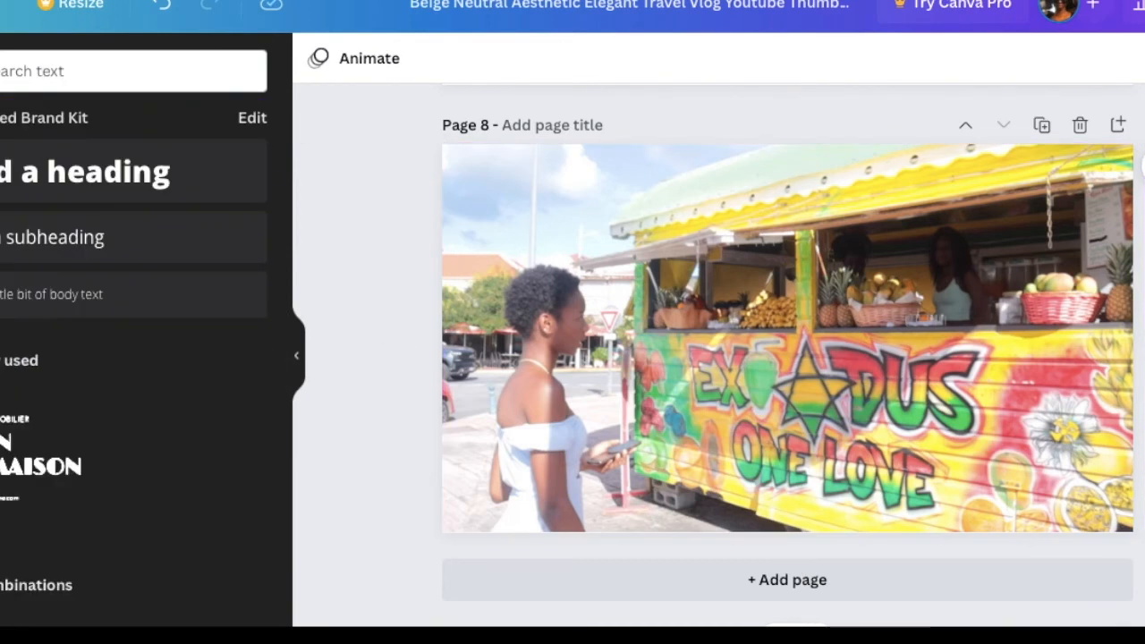
click(117, 177)
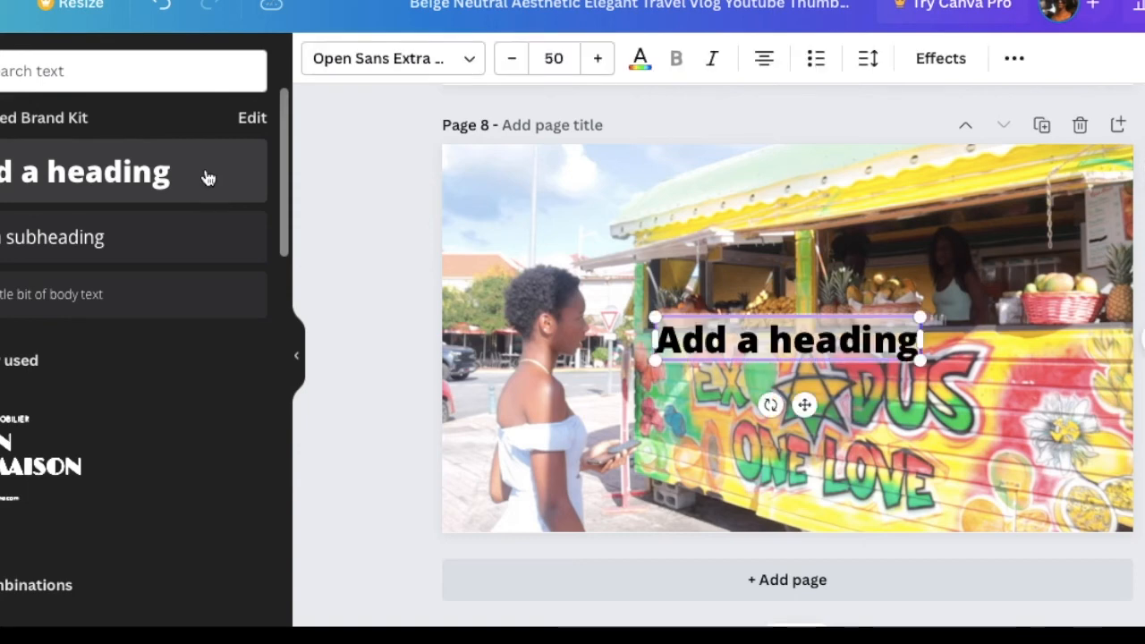
text(DAYS)
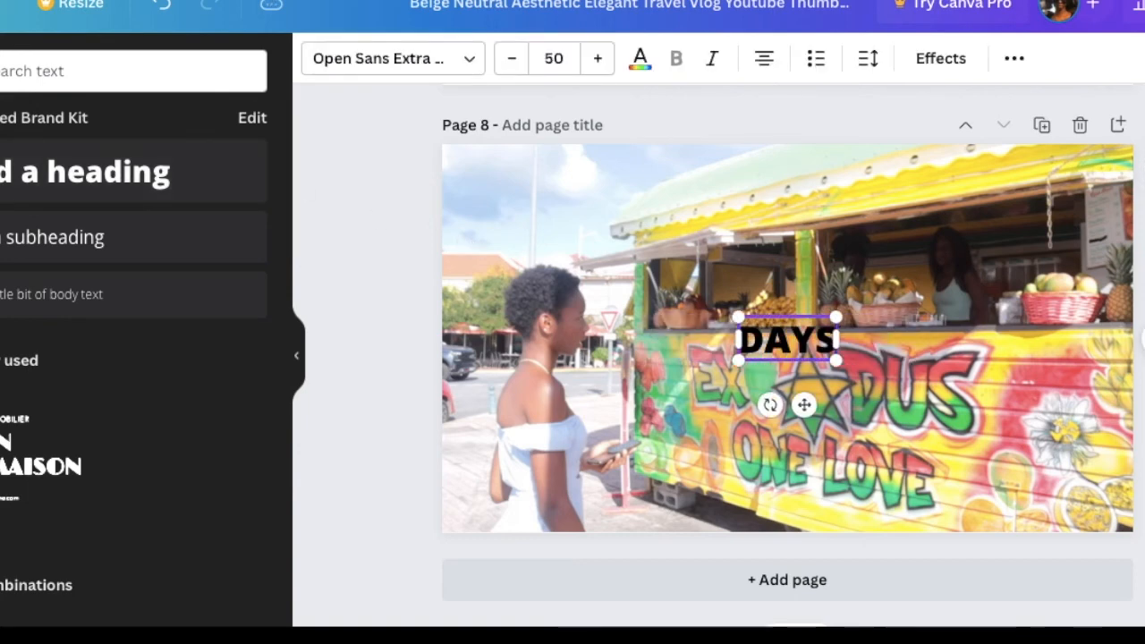
text( IN MY LIFE)
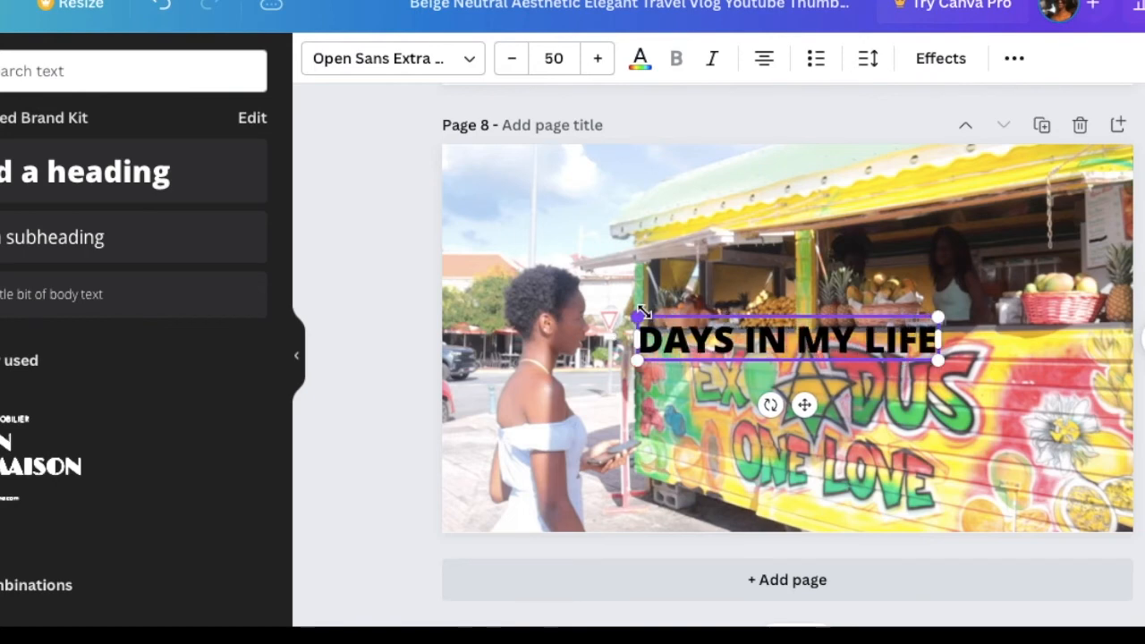
drag(638, 315, 481, 295)
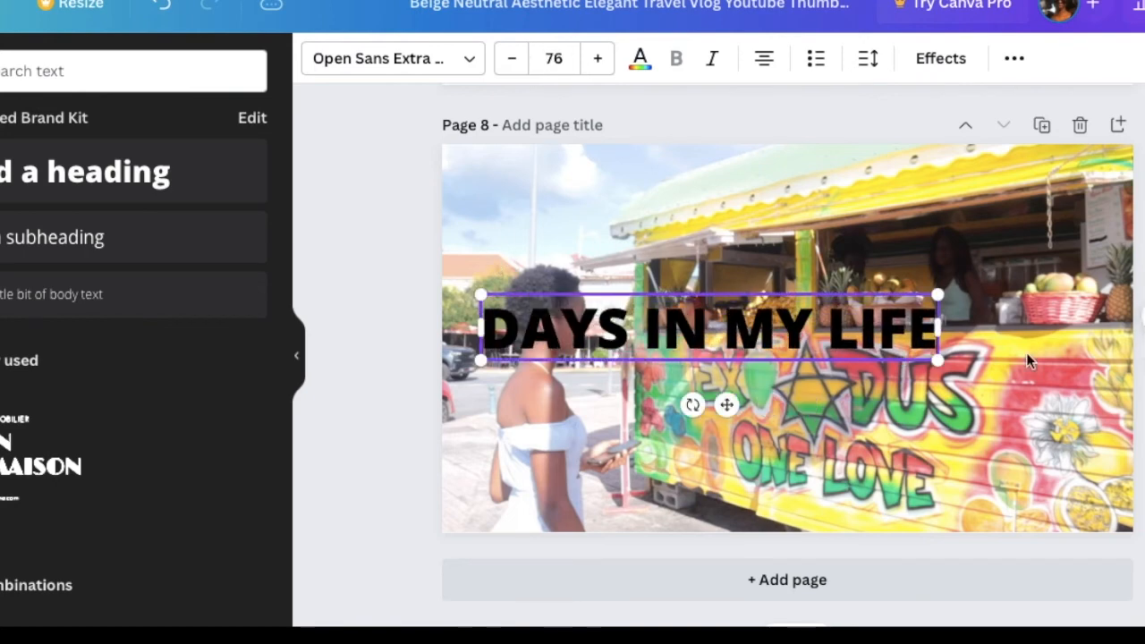
drag(949, 296, 1086, 272)
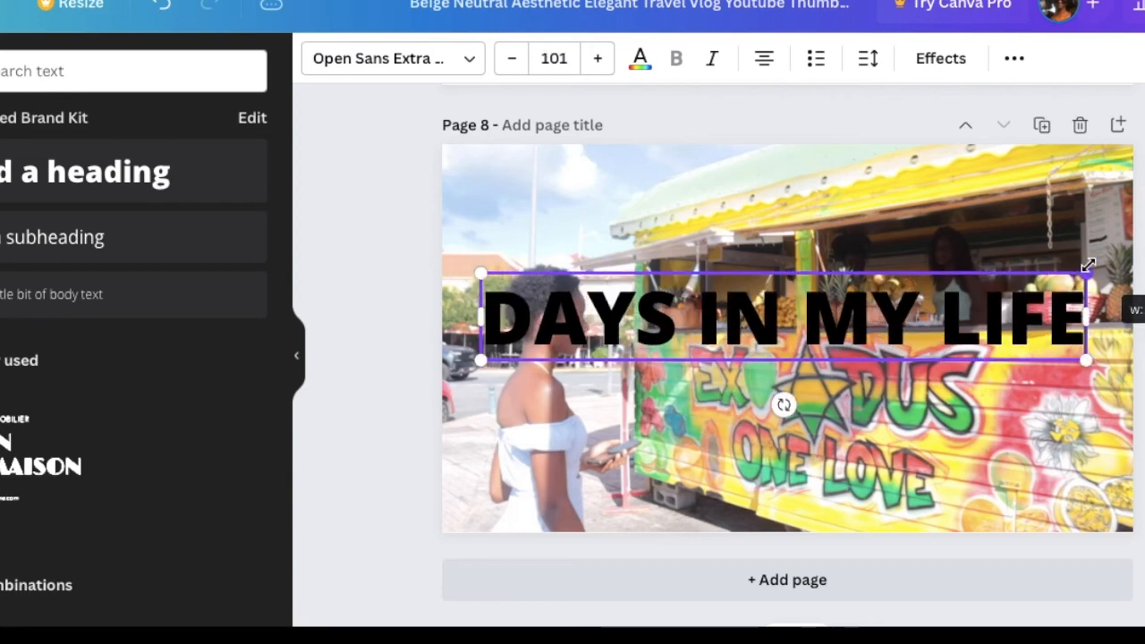
Step: Colour the "DAYS IN MY LIFE" heading white and give it a Shadow effect in light blue
click(640, 61)
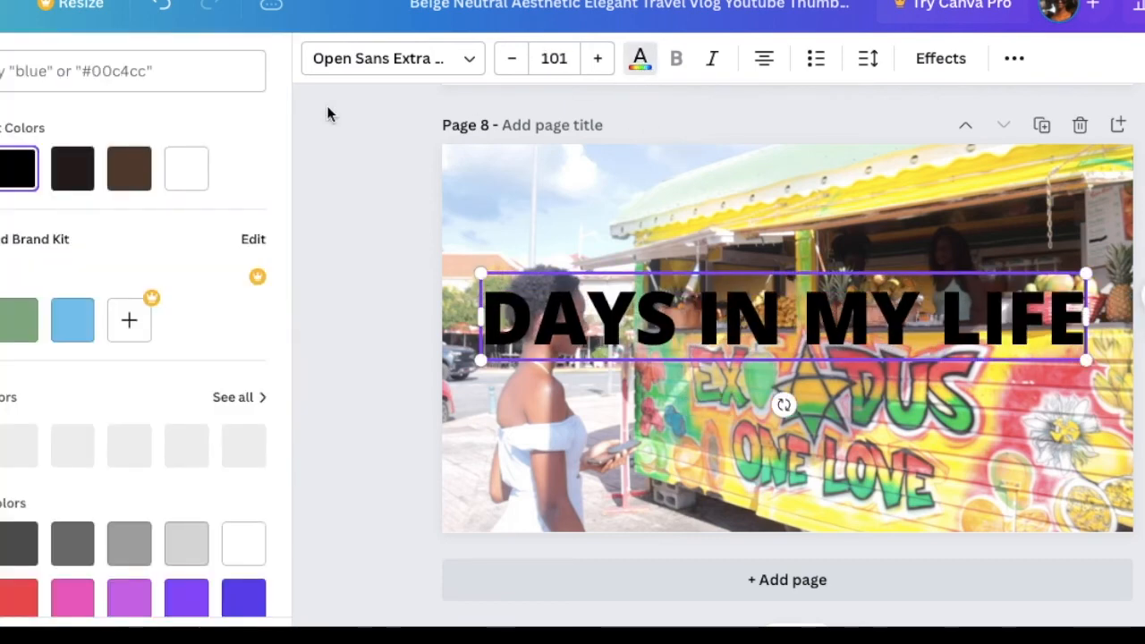
click(197, 161)
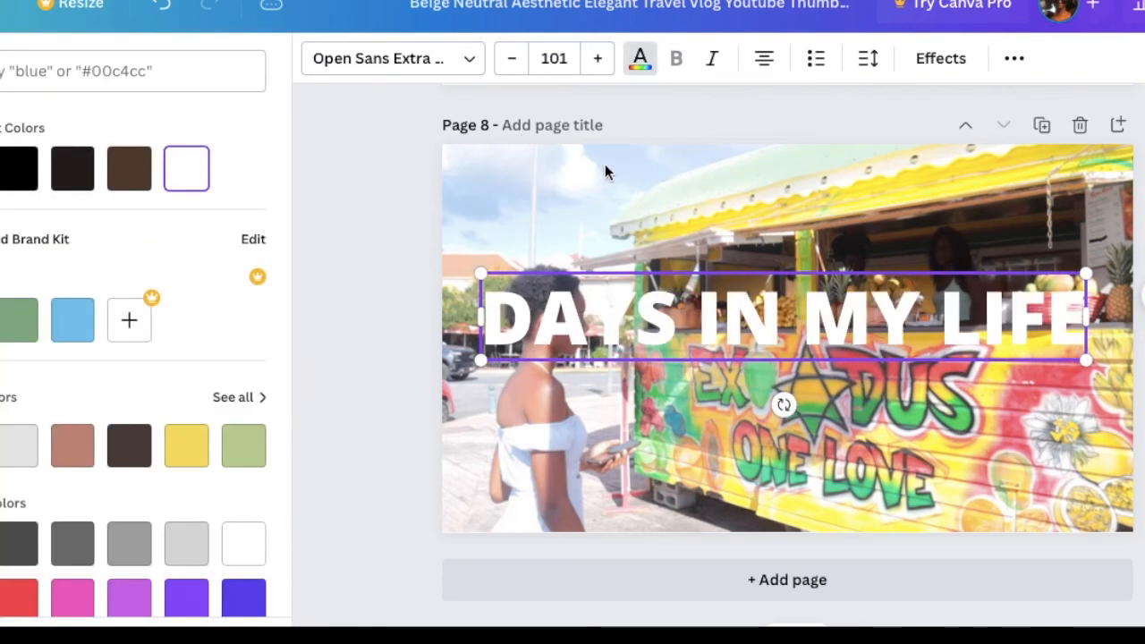
click(939, 61)
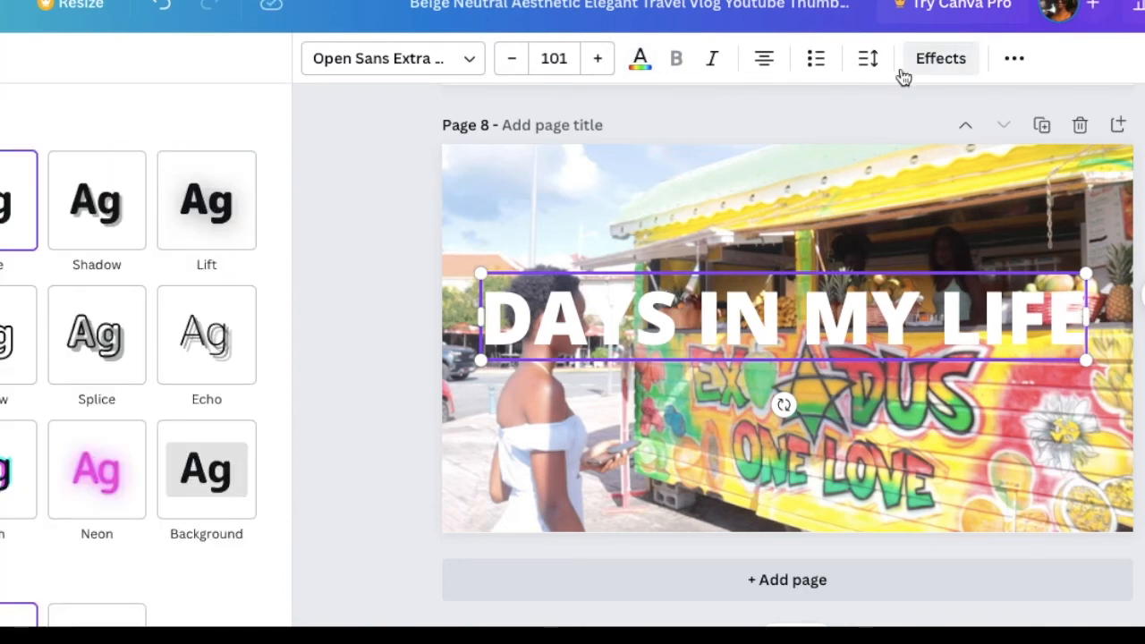
click(100, 245)
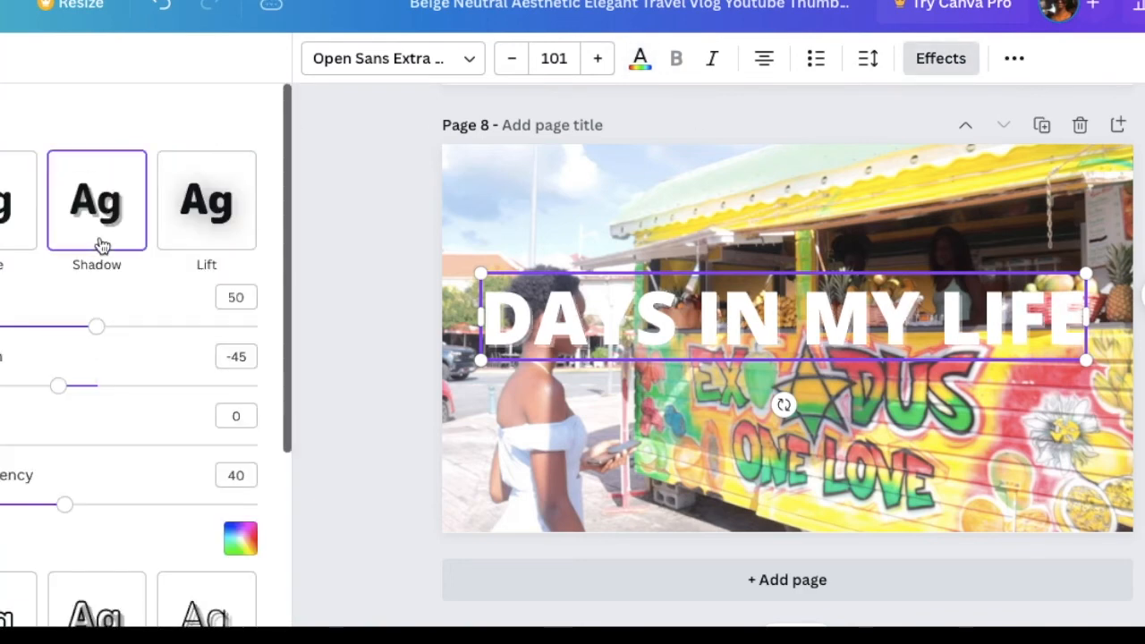
click(240, 538)
click(64, 322)
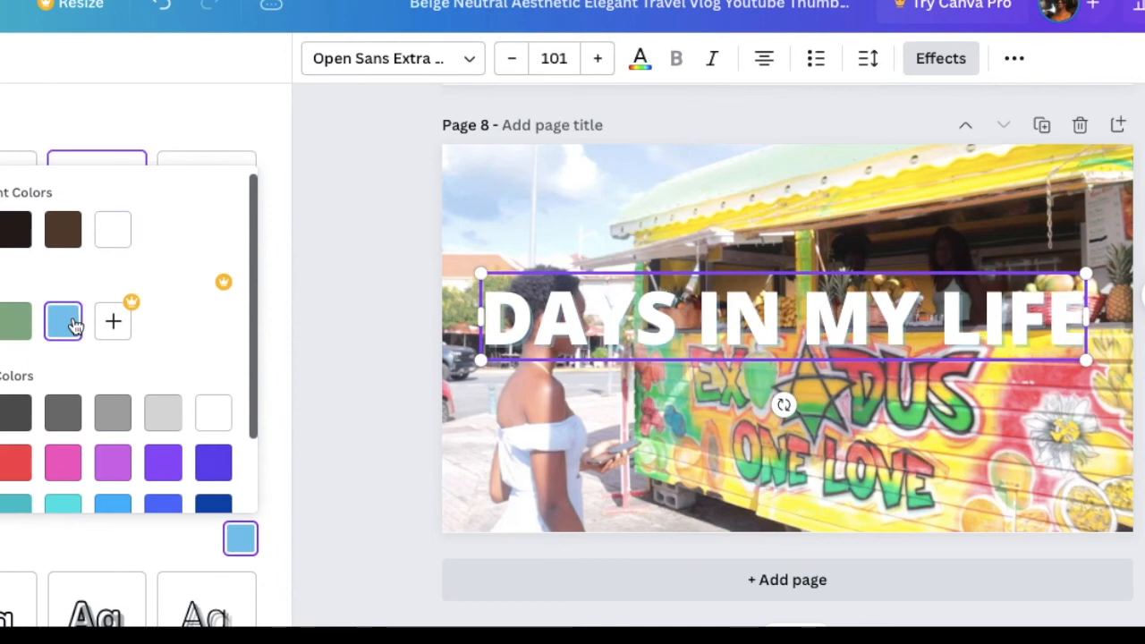
click(238, 115)
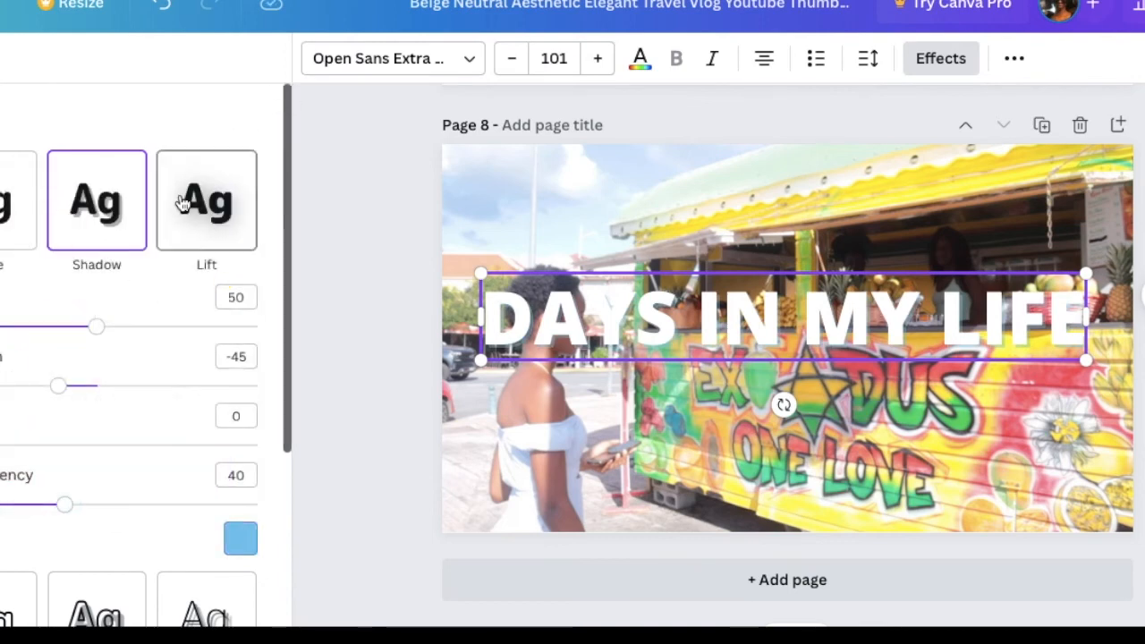
Step: Adjust the heading's shadow to offset 52 and direction -98, and raise the shadow's blur and transparency values
mouse_move(97, 328)
mouse_down()
mouse_move(51, 328)
mouse_move(109, 333)
mouse_up()
drag(60, 398, 11, 397)
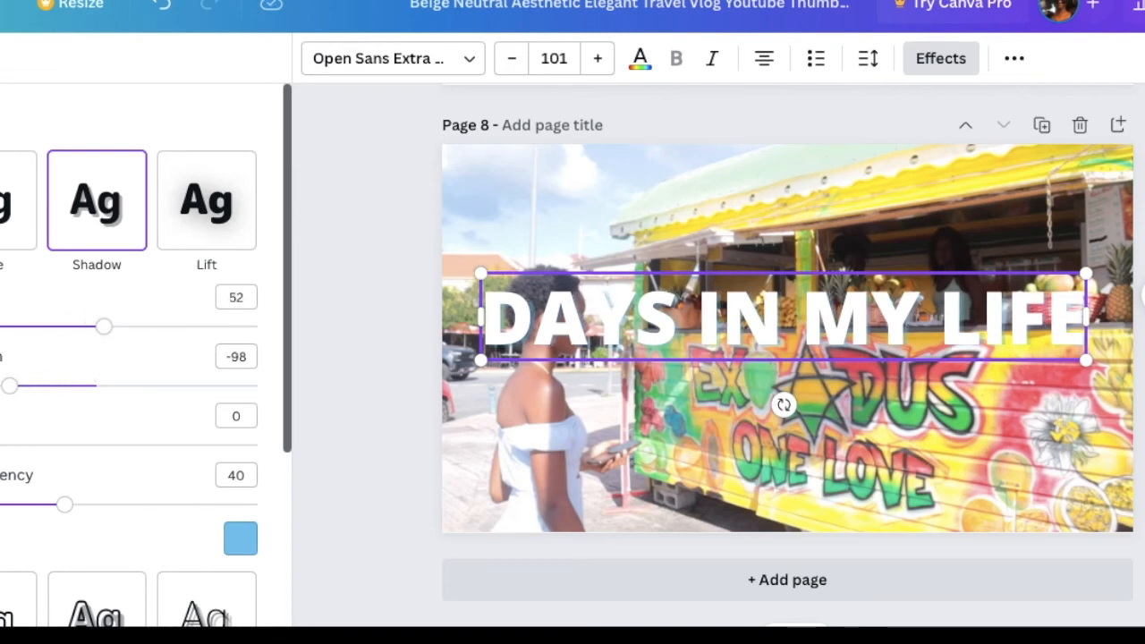
drag(2, 445, 11, 447)
drag(67, 505, 187, 525)
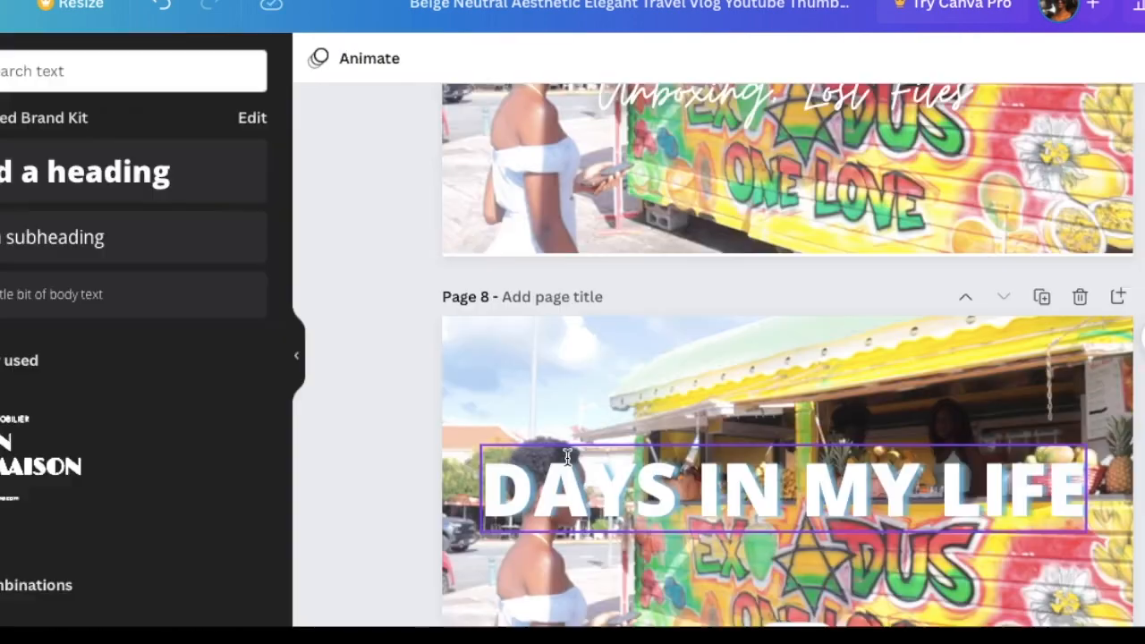
Step: Change the page 8 heading's font to DM Serif Display, enlarge it to size 108 and centre it horizontally
click(398, 61)
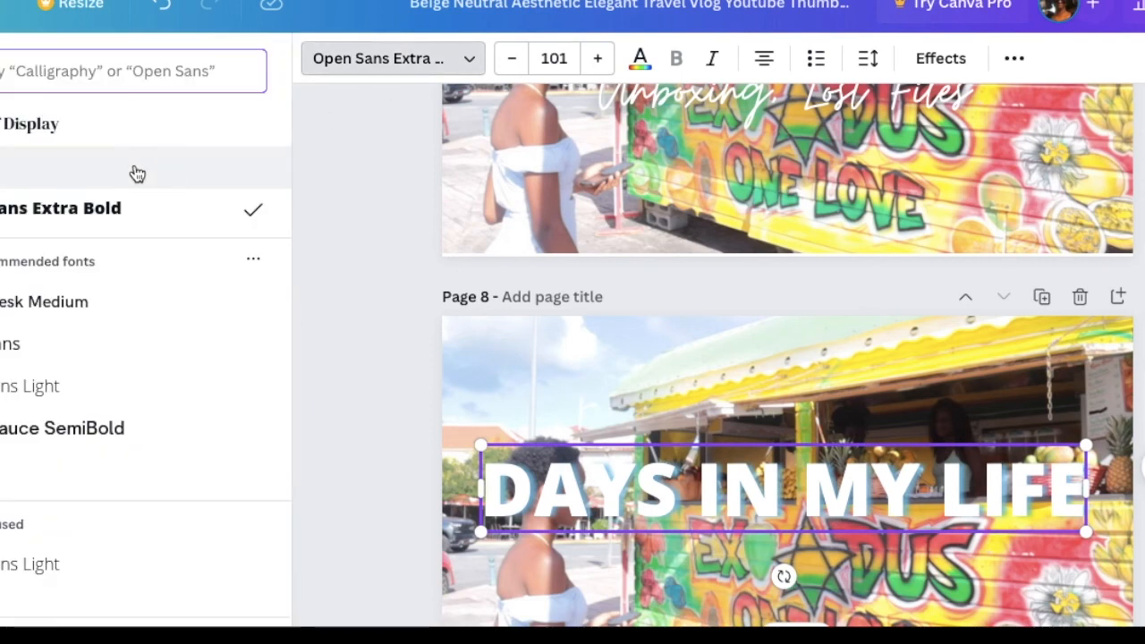
click(110, 126)
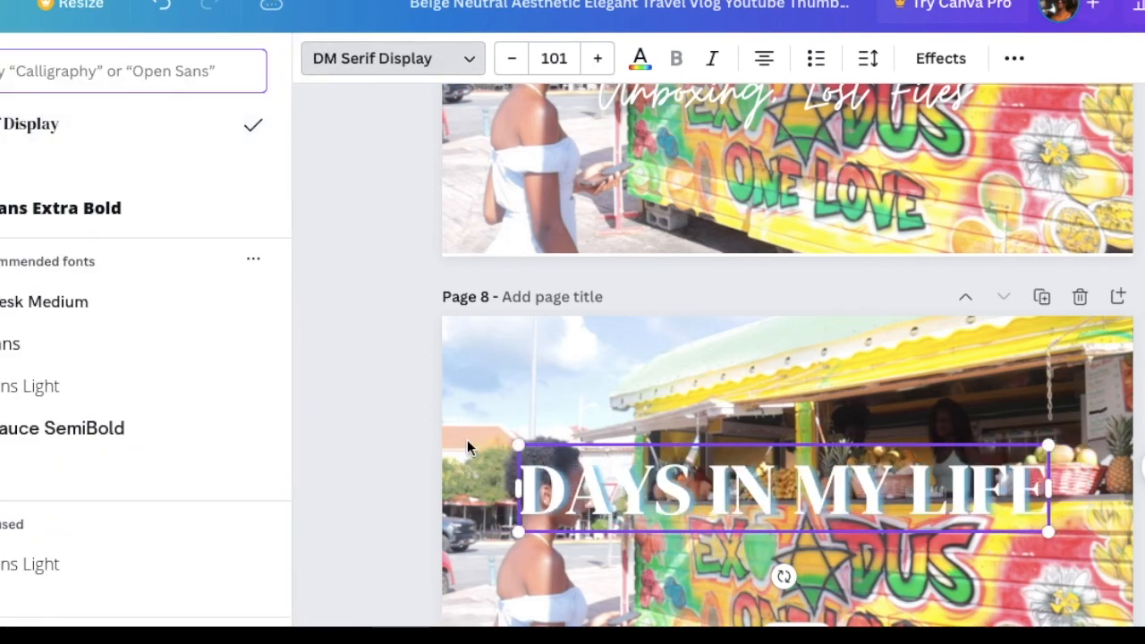
drag(521, 447, 481, 439)
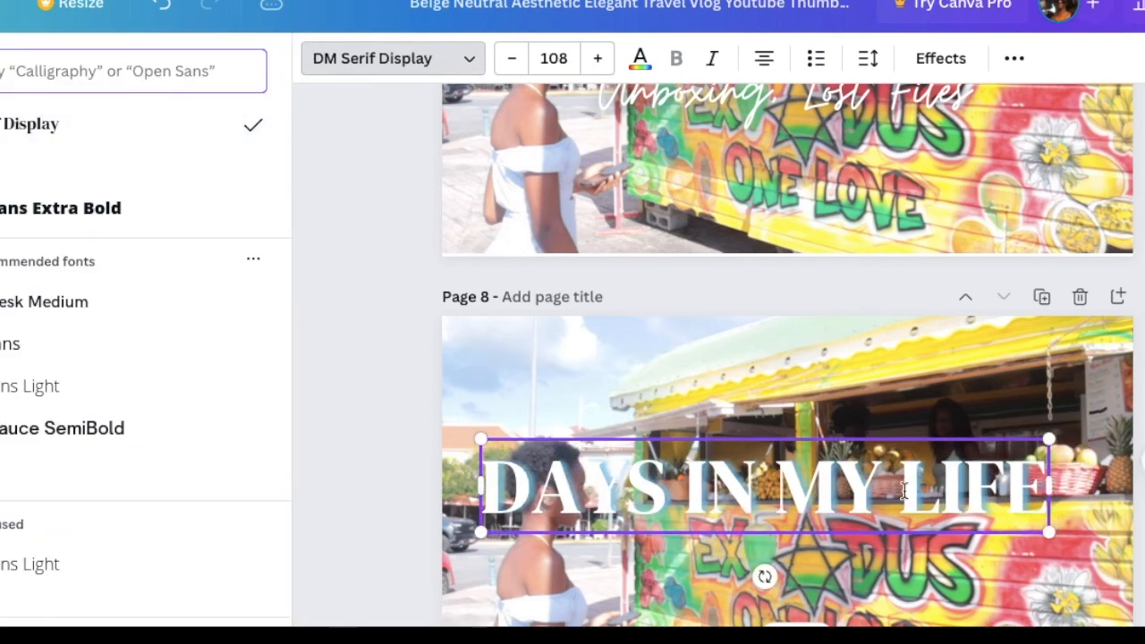
drag(813, 534, 836, 532)
key(Escape)
scroll(485, 398, down, 3)
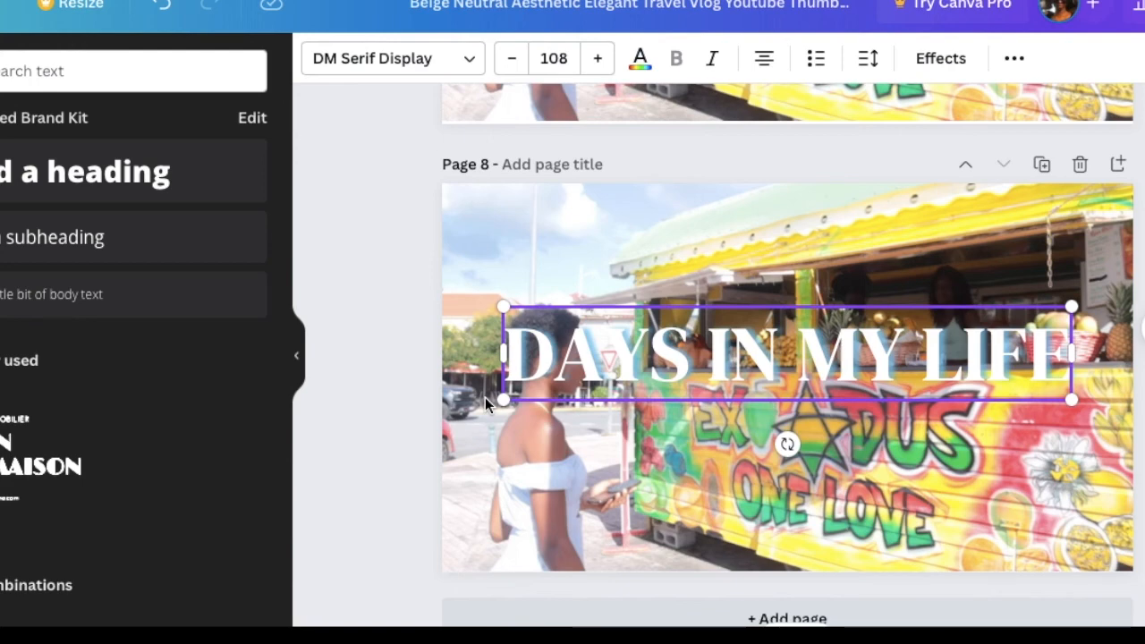
click(341, 309)
Step: Compare the page 8 heading with the finished page 7 thumbnail and add a subheading text box to page 8
scroll(341, 309, up, 4)
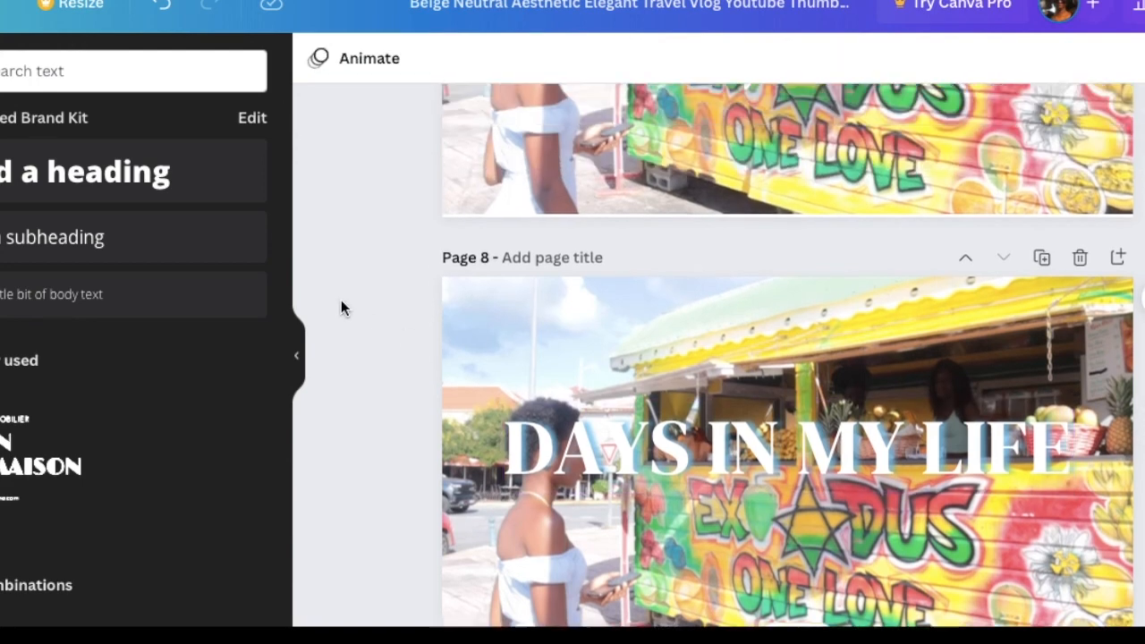
scroll(341, 308, down, 2)
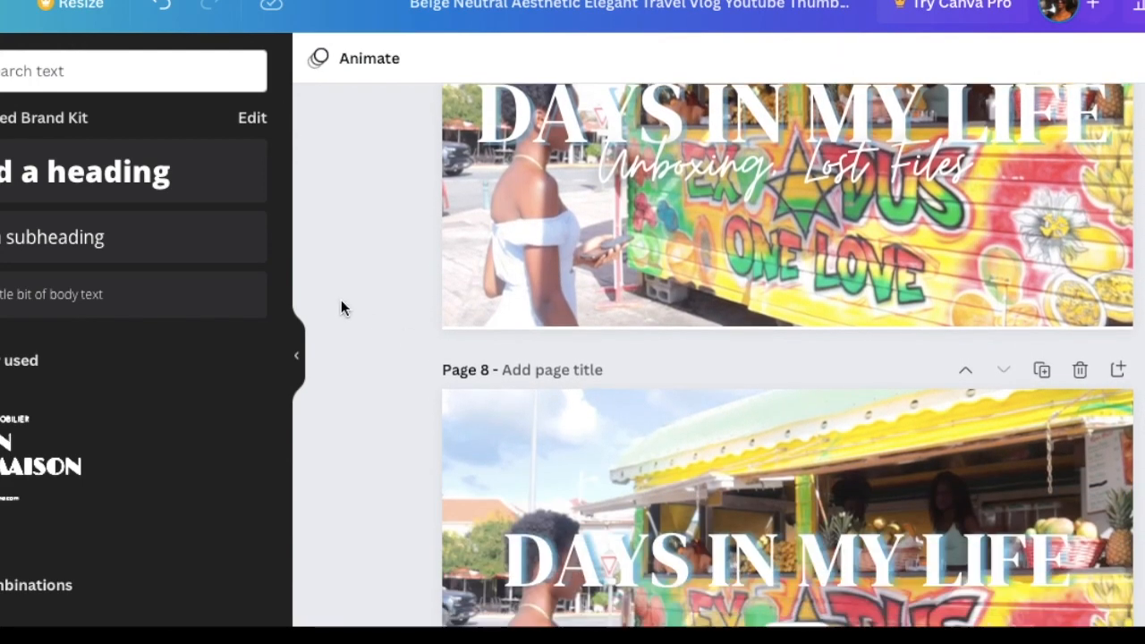
scroll(341, 309, up, 1)
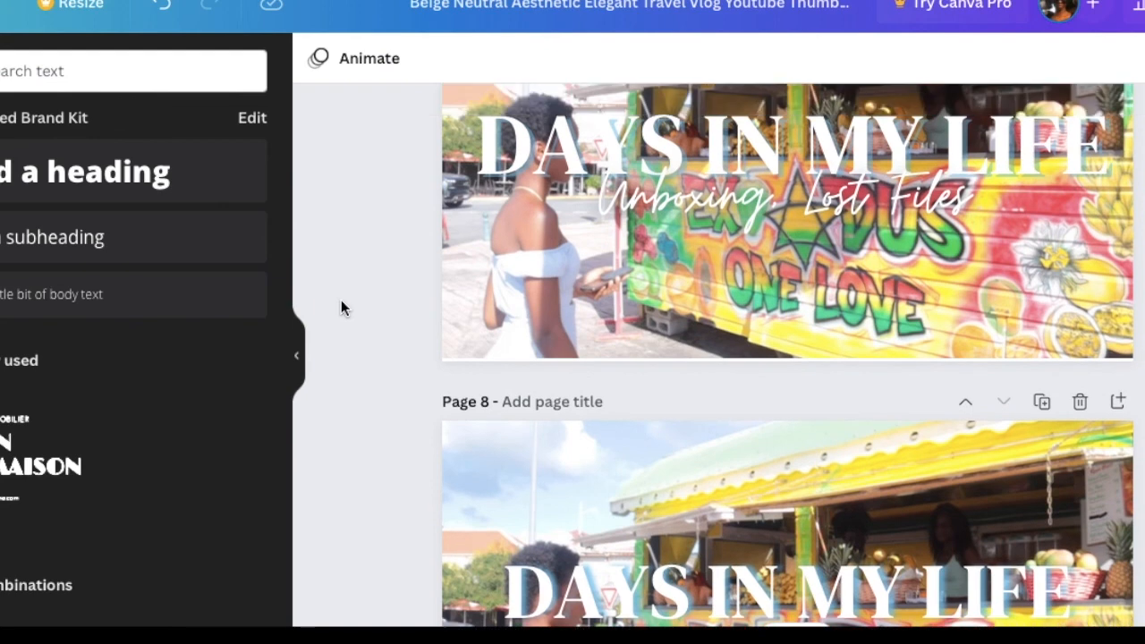
scroll(341, 309, down, 3)
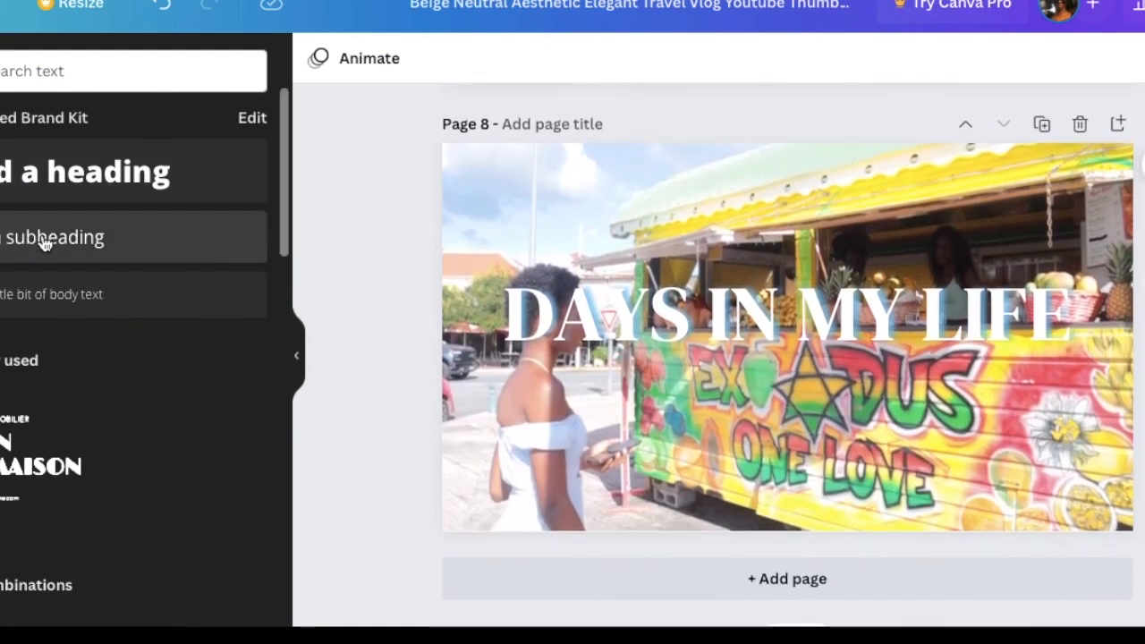
click(45, 245)
text(UNBOXING)
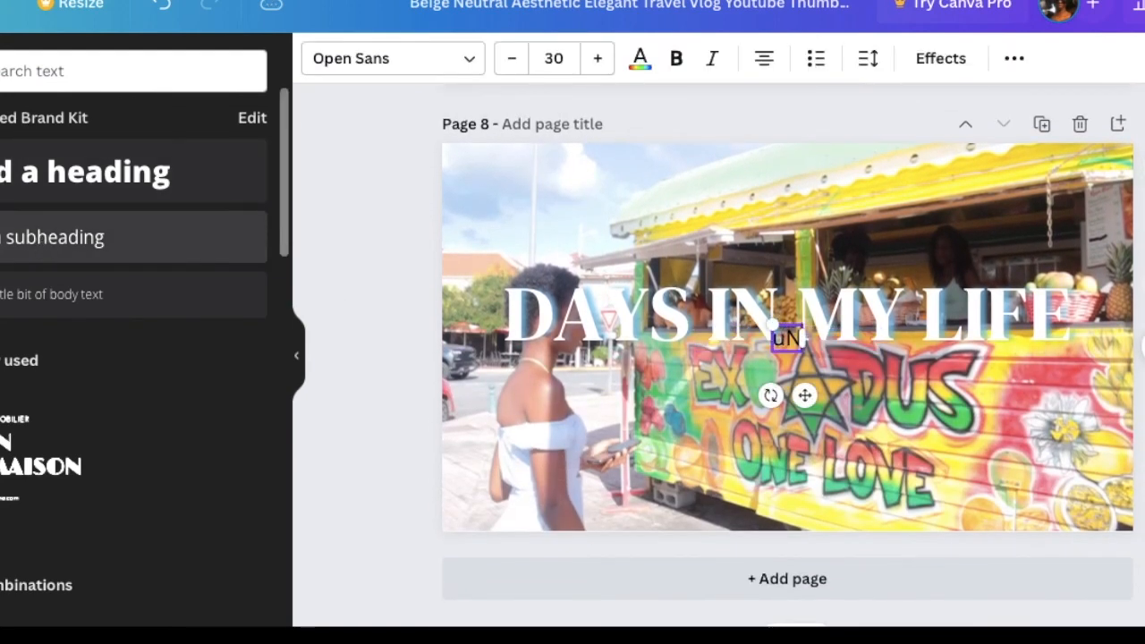
key(BackSpace)
key(BackSpace)
key(BackSpace)
key(BackSpace)
key(BackSpace)
key(BackSpace)
key(BackSpace)
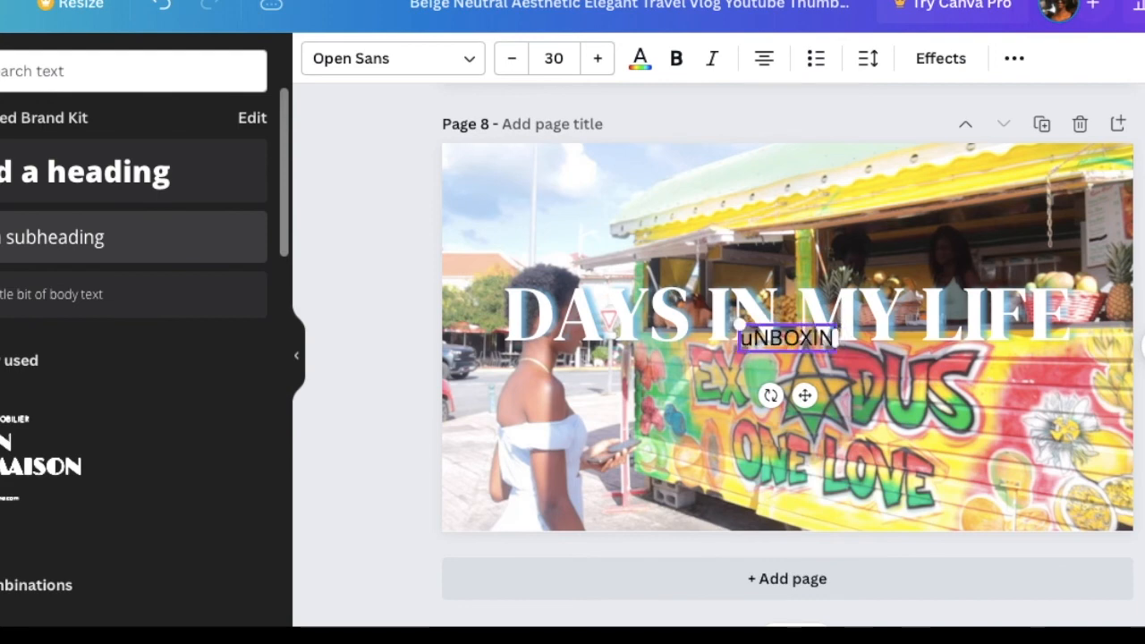
key(BackSpace)
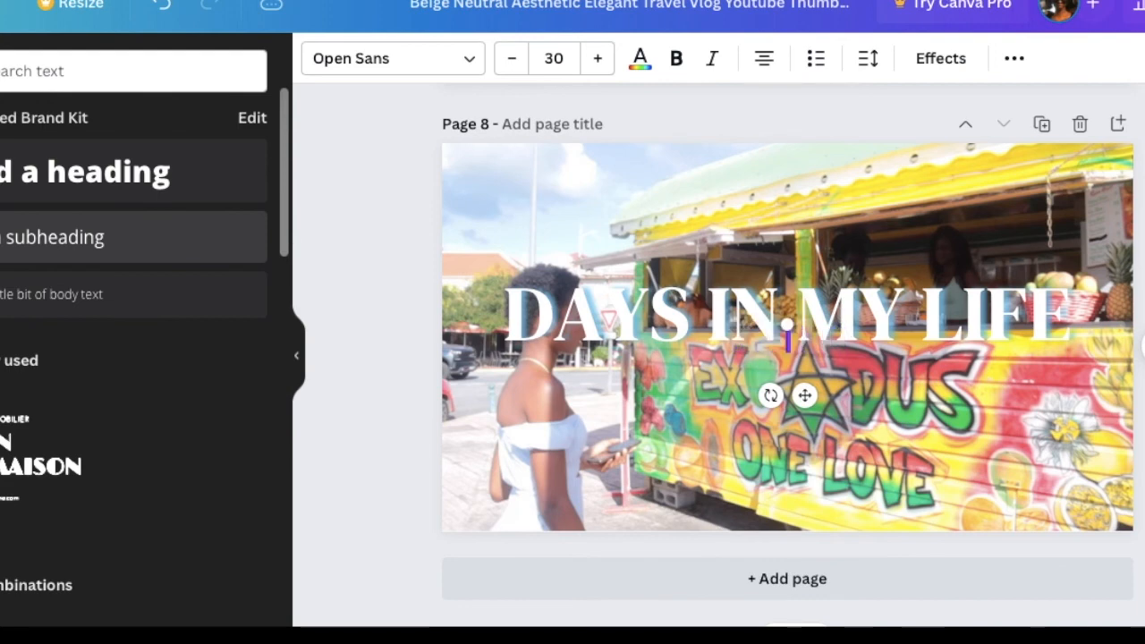
Step: Enter "Unboxing, Lost Files" as the text of the page 8 subheading
text(Unb)
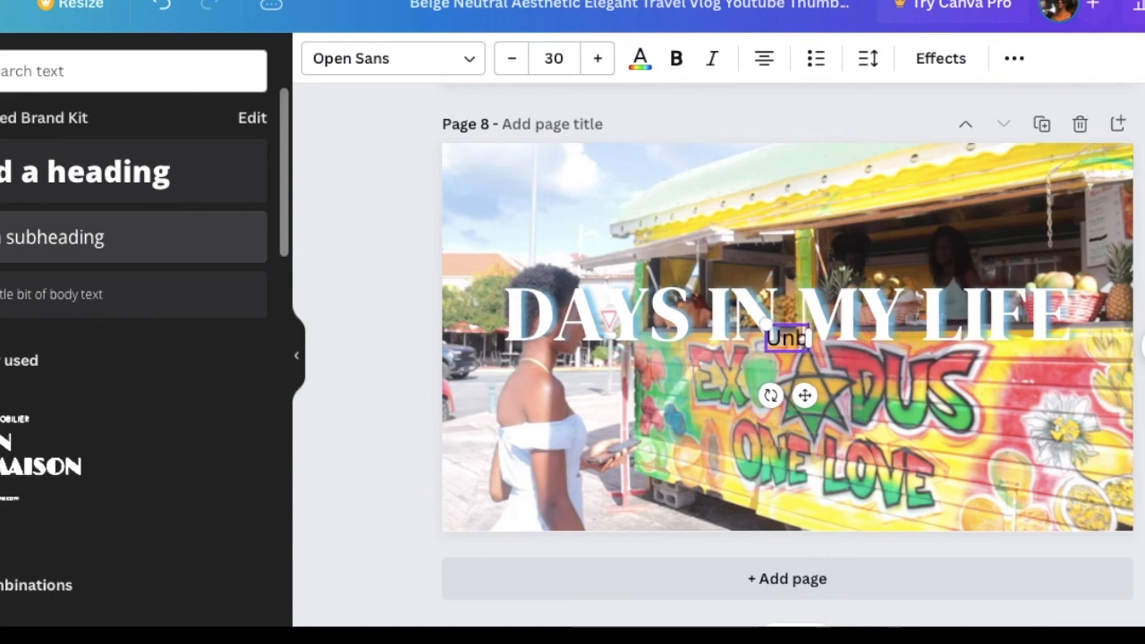
text(oxing,)
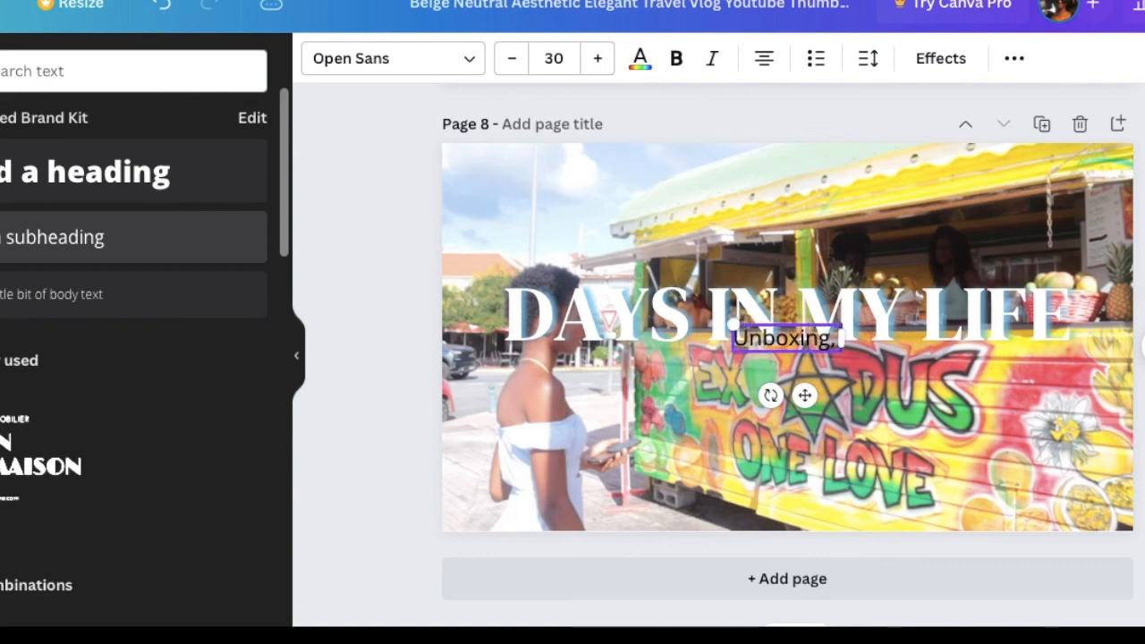
text( Lost Files)
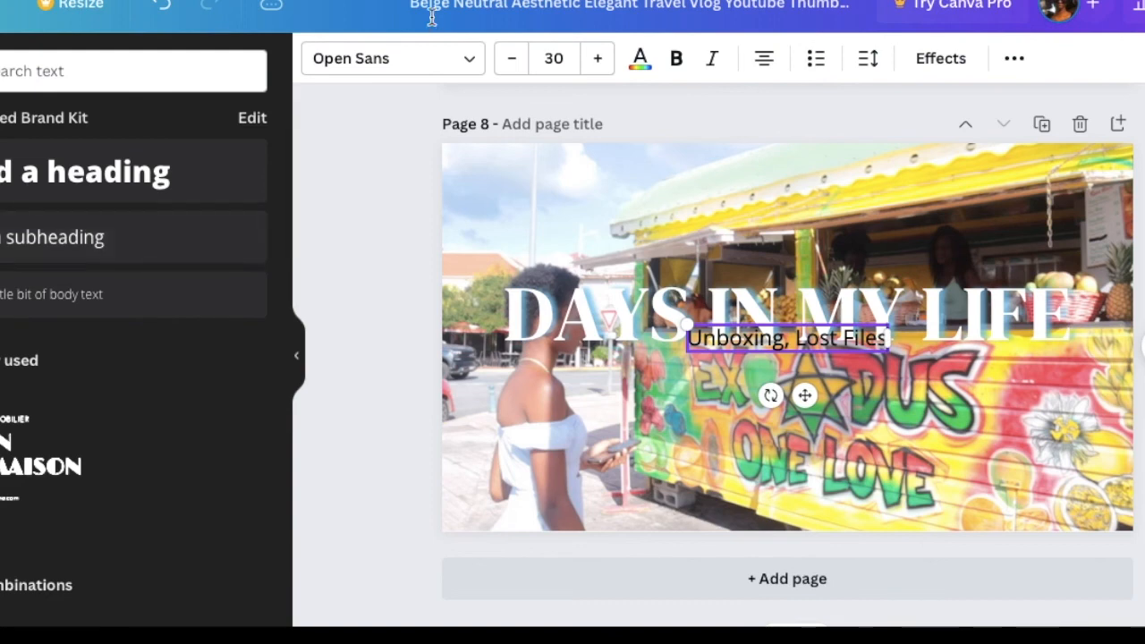
Step: Style the "Unboxing, Lost Files" subtitle in white Moontime script and enlarge it to about size 95
click(409, 64)
click(33, 174)
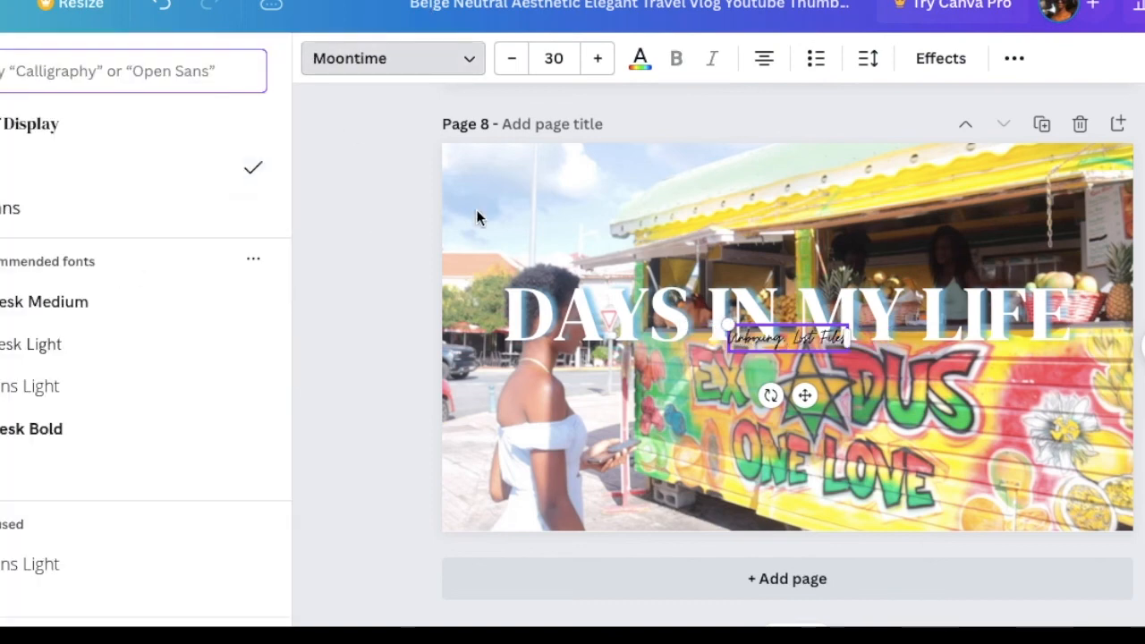
click(637, 61)
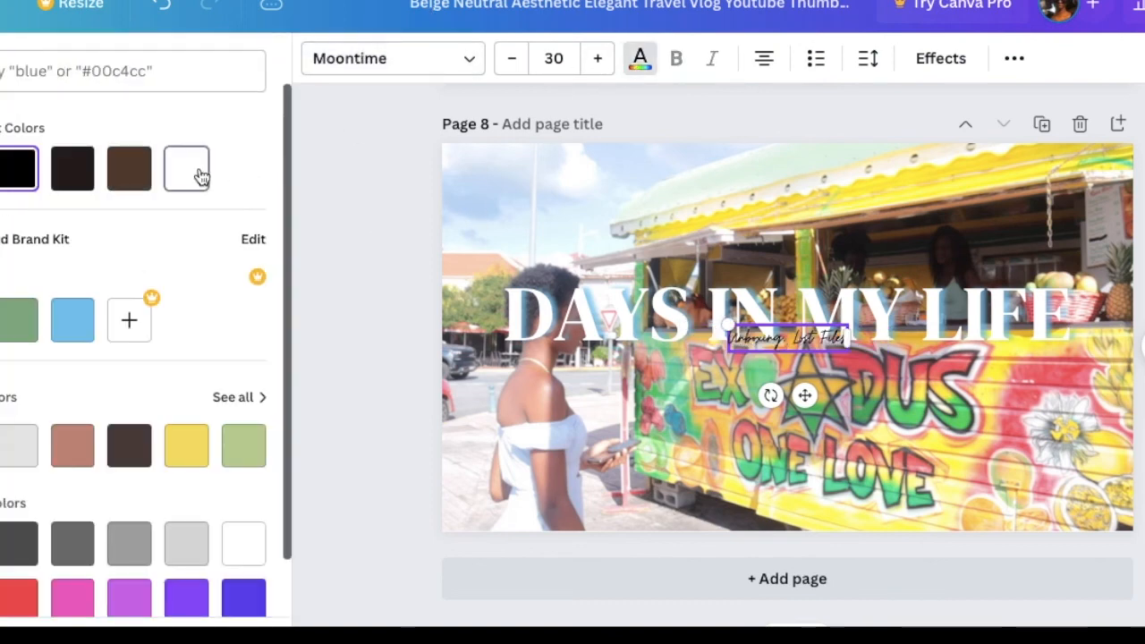
click(188, 168)
drag(727, 324, 469, 270)
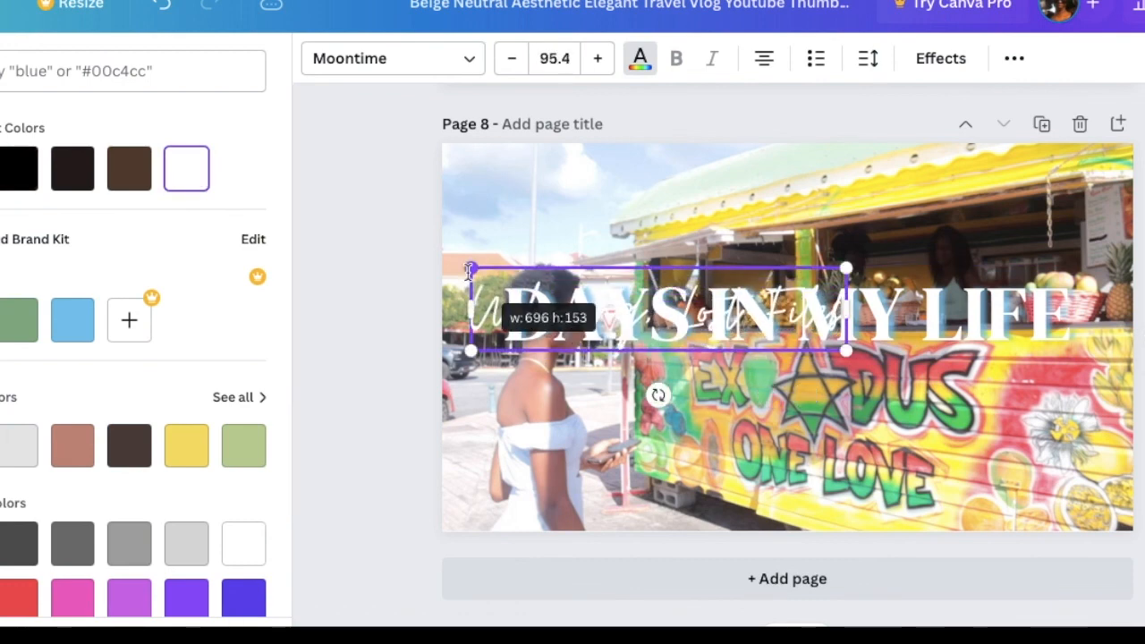
Step: Position the "Unboxing, Lost Files" subtitle just below the "DAYS IN MY LIFE" heading on page 8, slightly right of its centre
drag(684, 353, 772, 400)
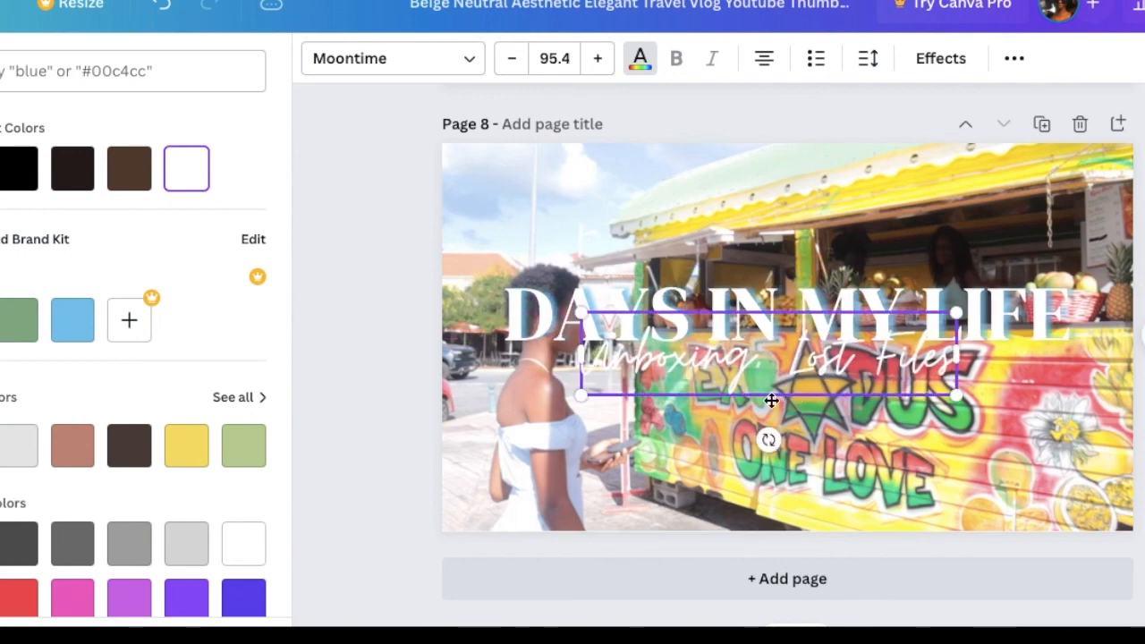
click(360, 347)
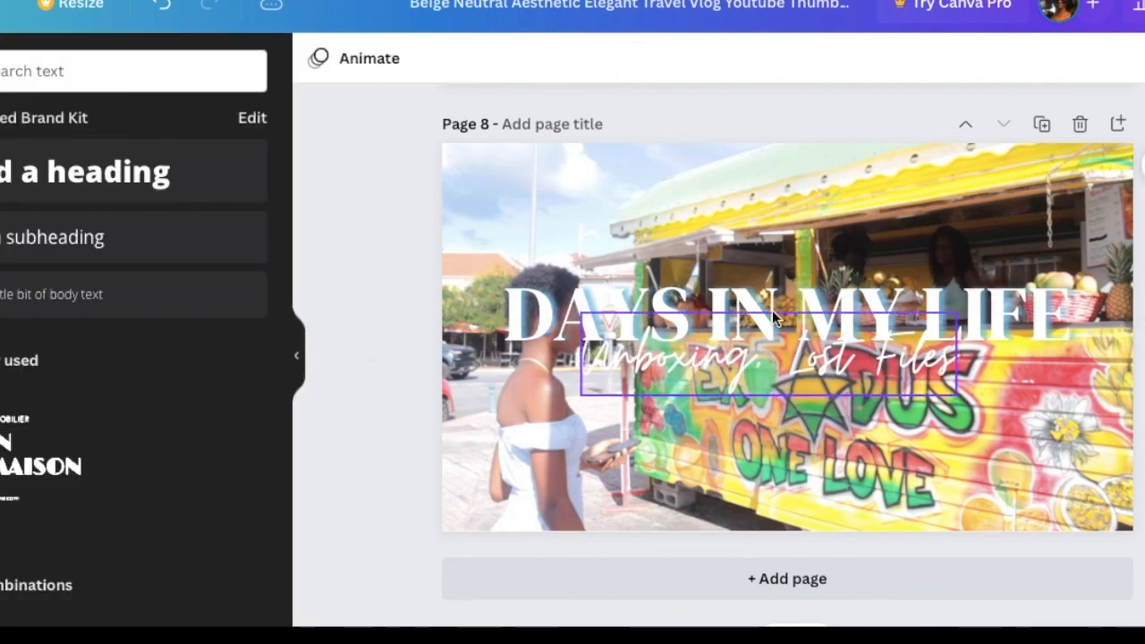
drag(716, 371, 767, 377)
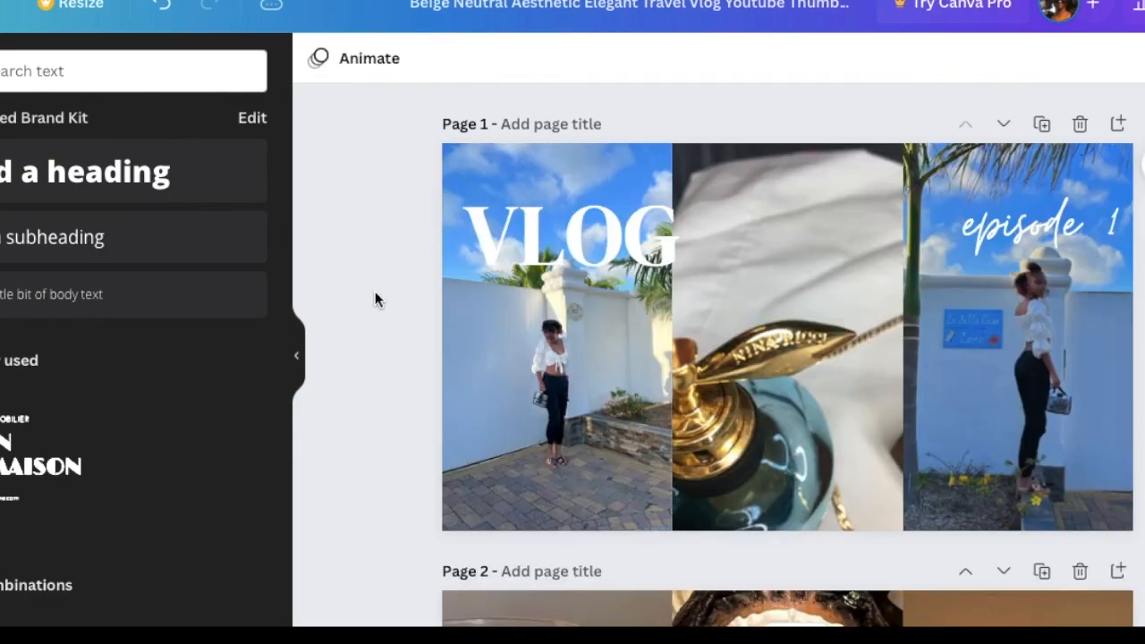
Step: Compare the page 8 thumbnail with the original on page 7 and review the "UNWIND W/ ME" designs on pages 2 and 3
scroll(376, 299, down, 20)
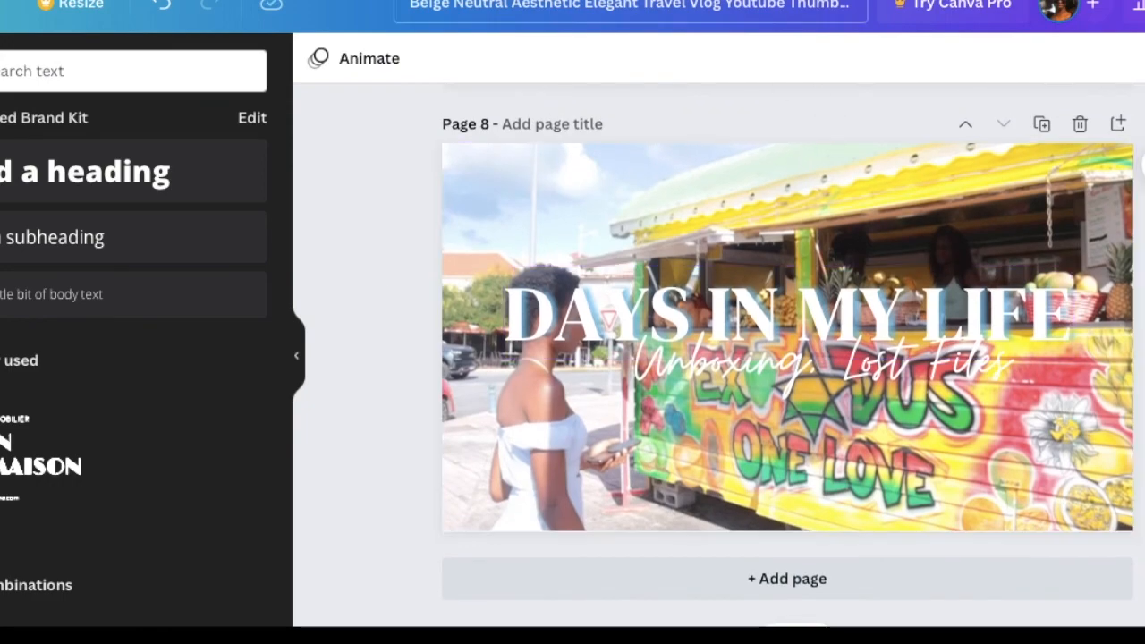
scroll(389, 255, up, 5)
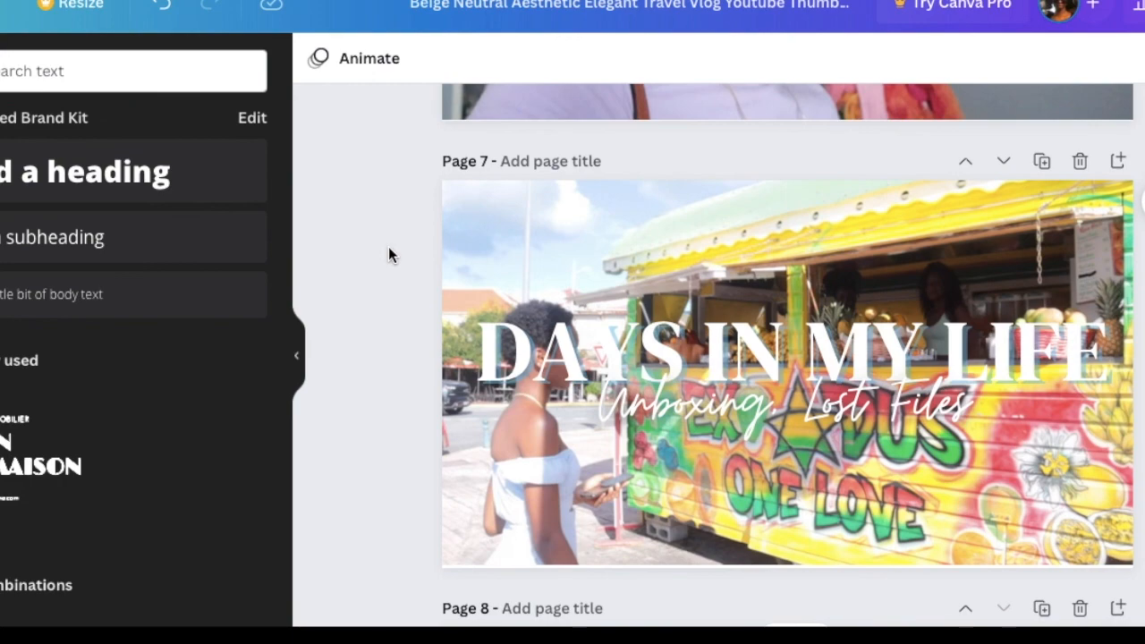
scroll(388, 255, down, 5)
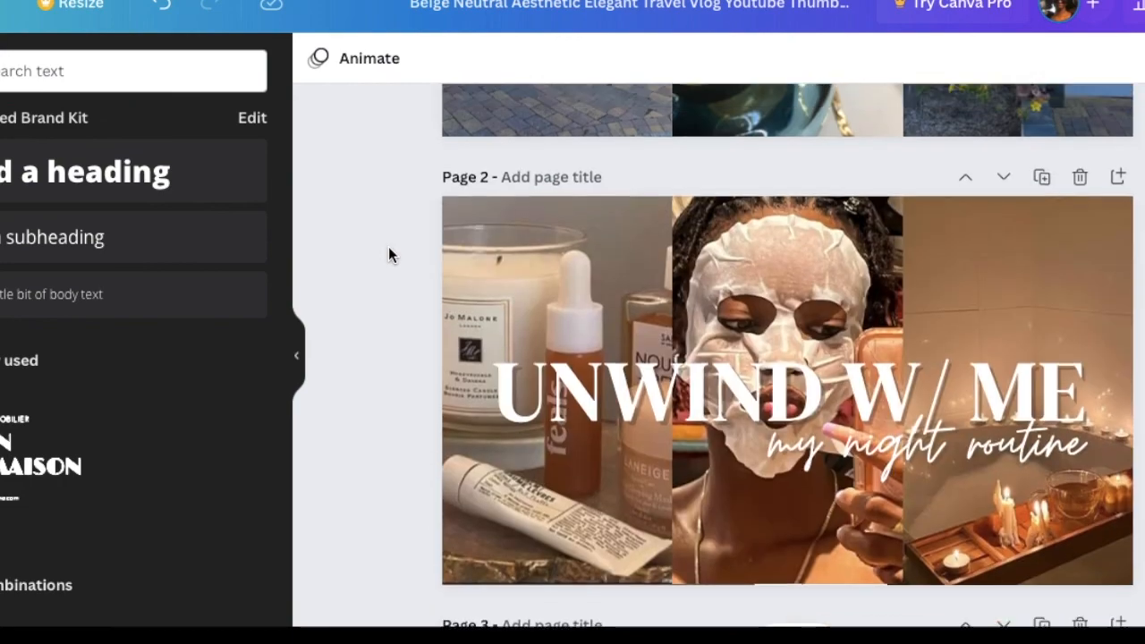
scroll(389, 255, down, 4)
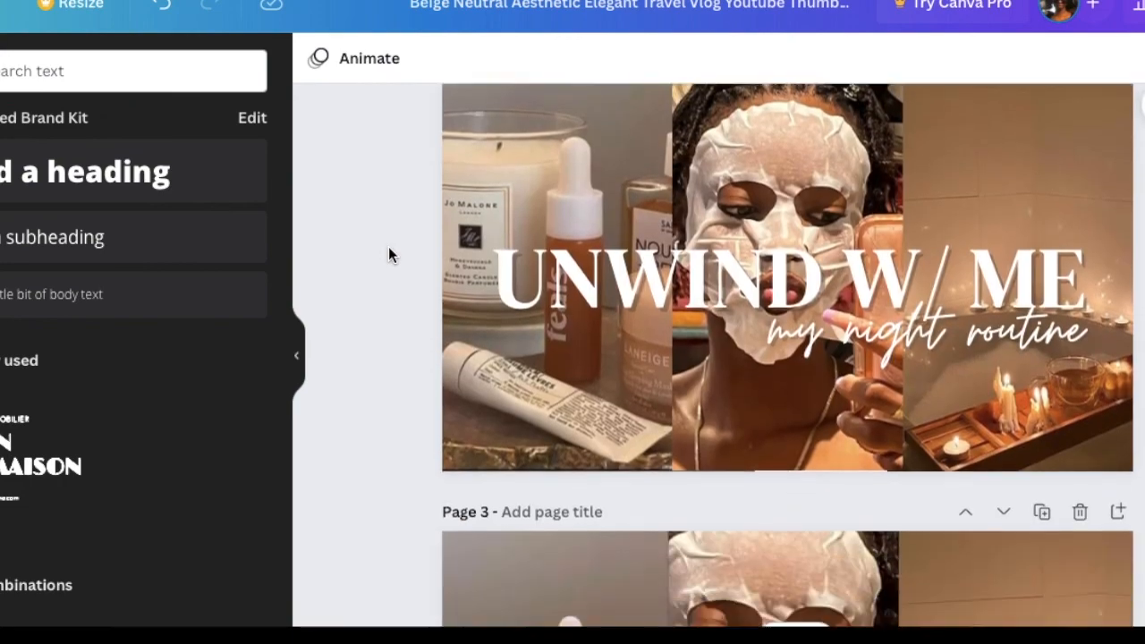
scroll(388, 255, down, 2)
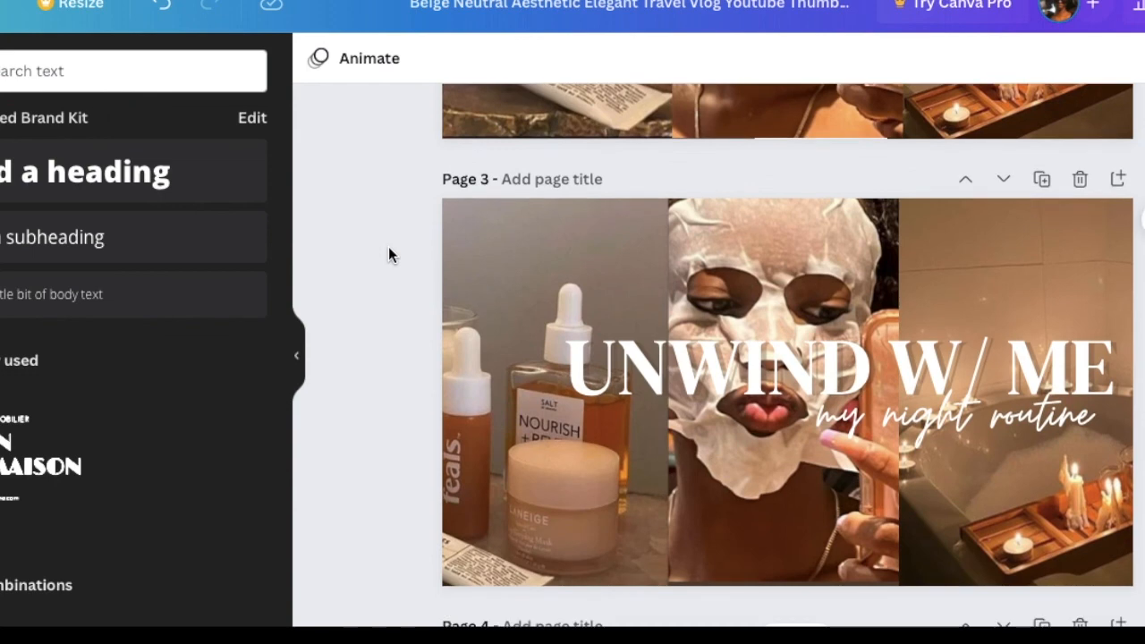